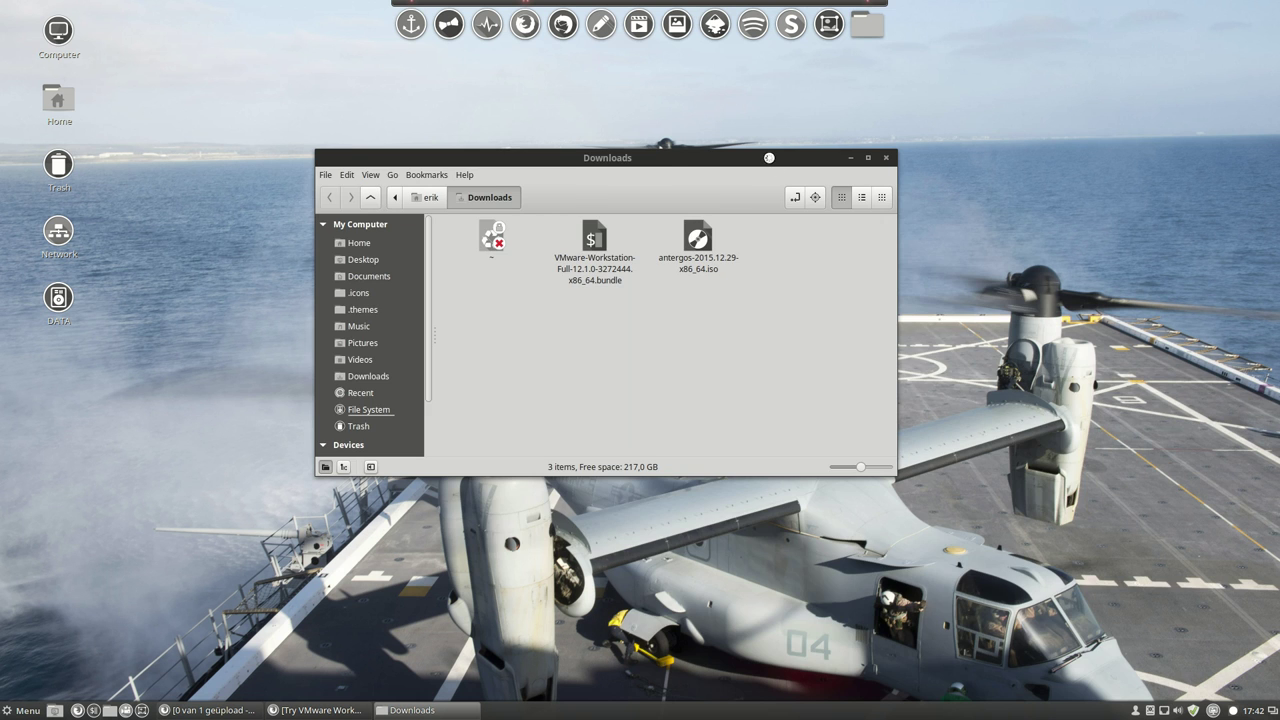
{"action": "key", "text": "super+d"}
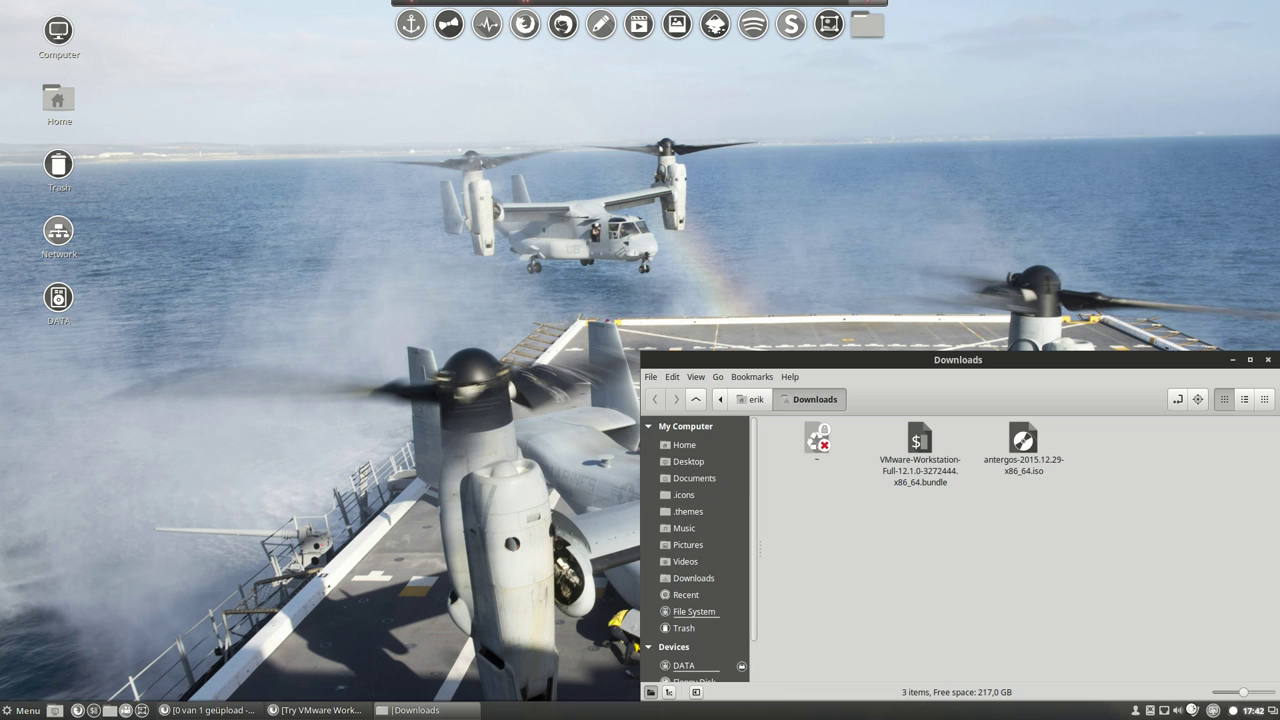
Delete the locked placeholder file, leaving only the VMware bundle and Antergos ISO in Downloads.
{"action": "left_click", "coordinate": [818, 442]}
{"action": "key", "text": "Delete"}
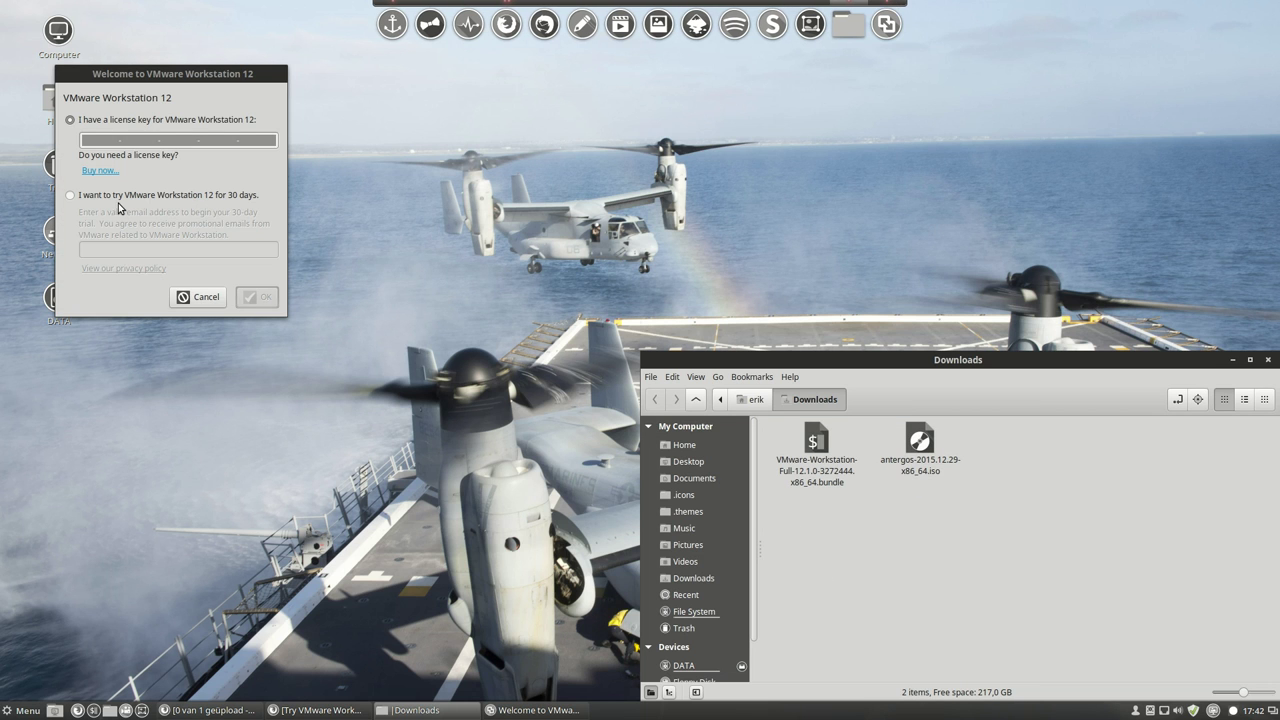
Start the 30-day VMware trial with an e-mail address and account password, dismissing the thank-you message.
{"action": "left_click", "coordinate": [130, 197]}
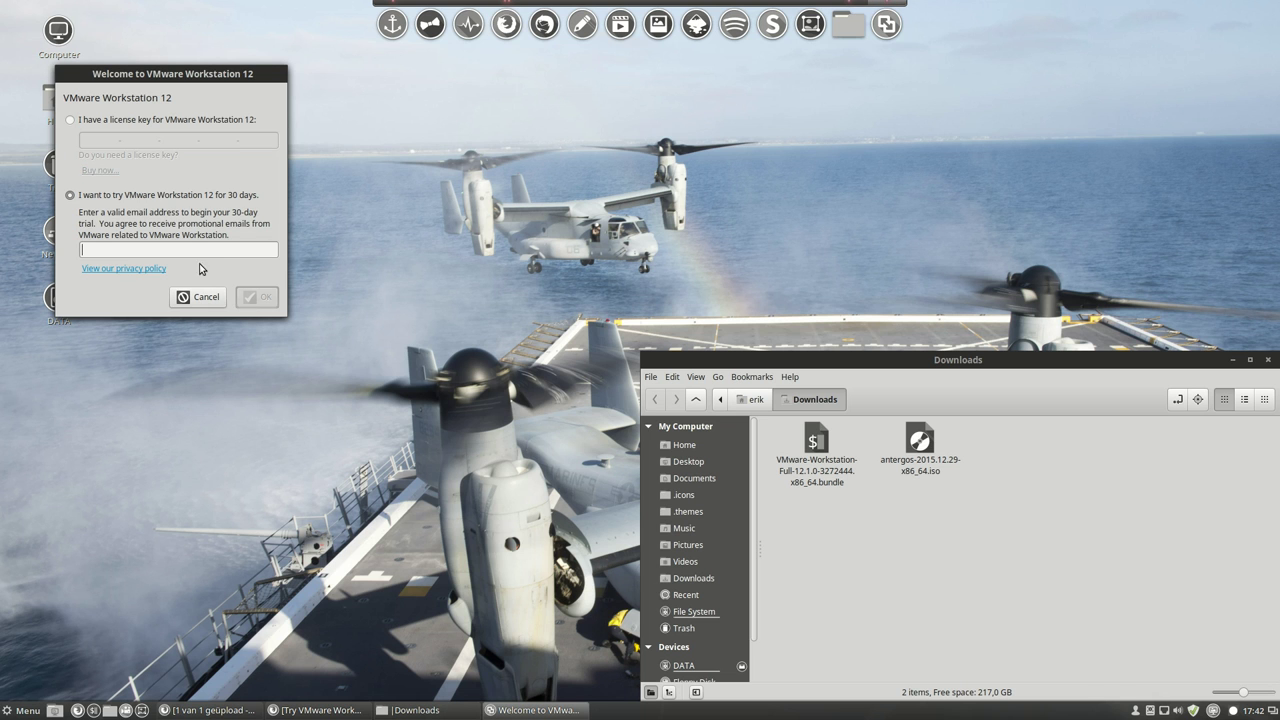
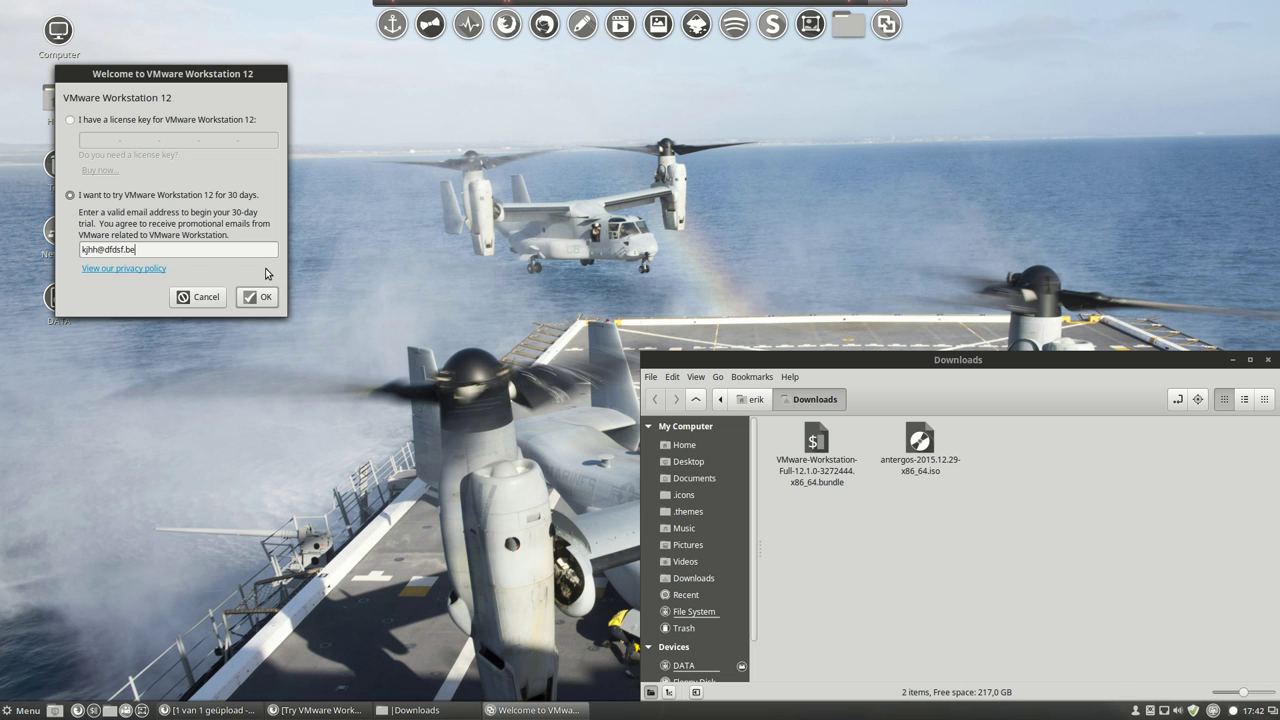
{"action": "left_click", "coordinate": [261, 298]}
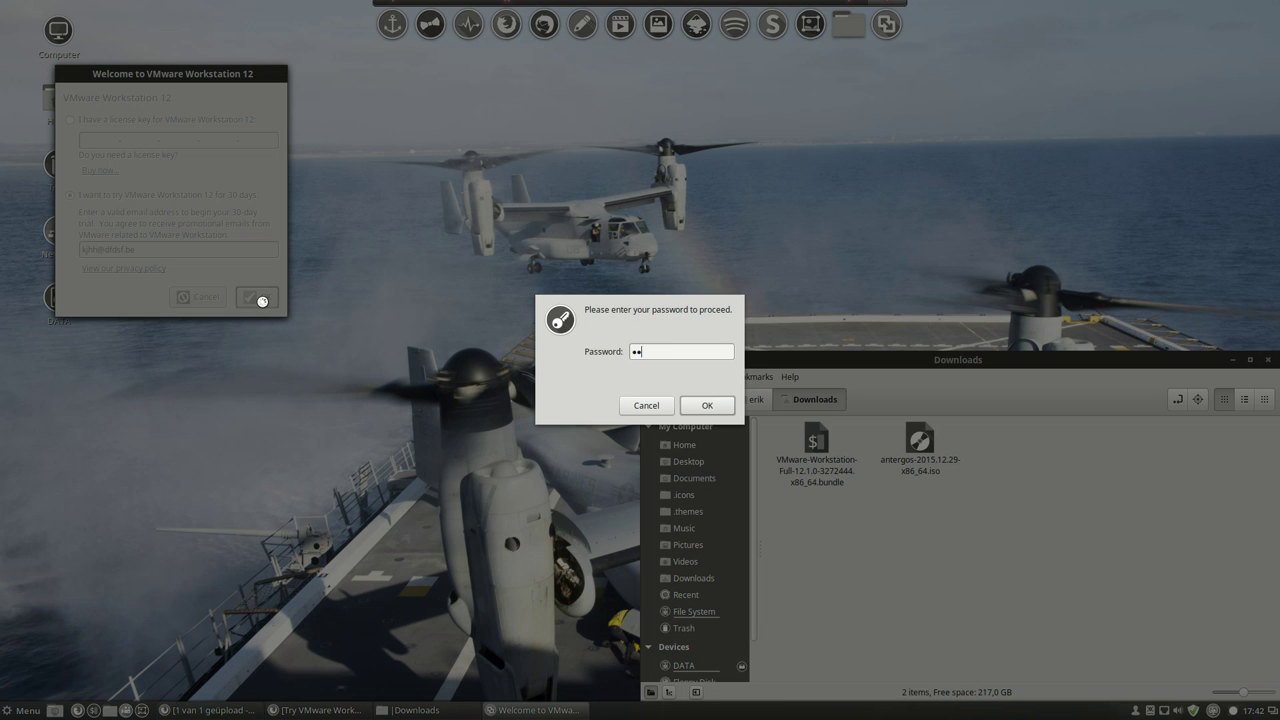
{"action": "left_click", "coordinate": [705, 405]}
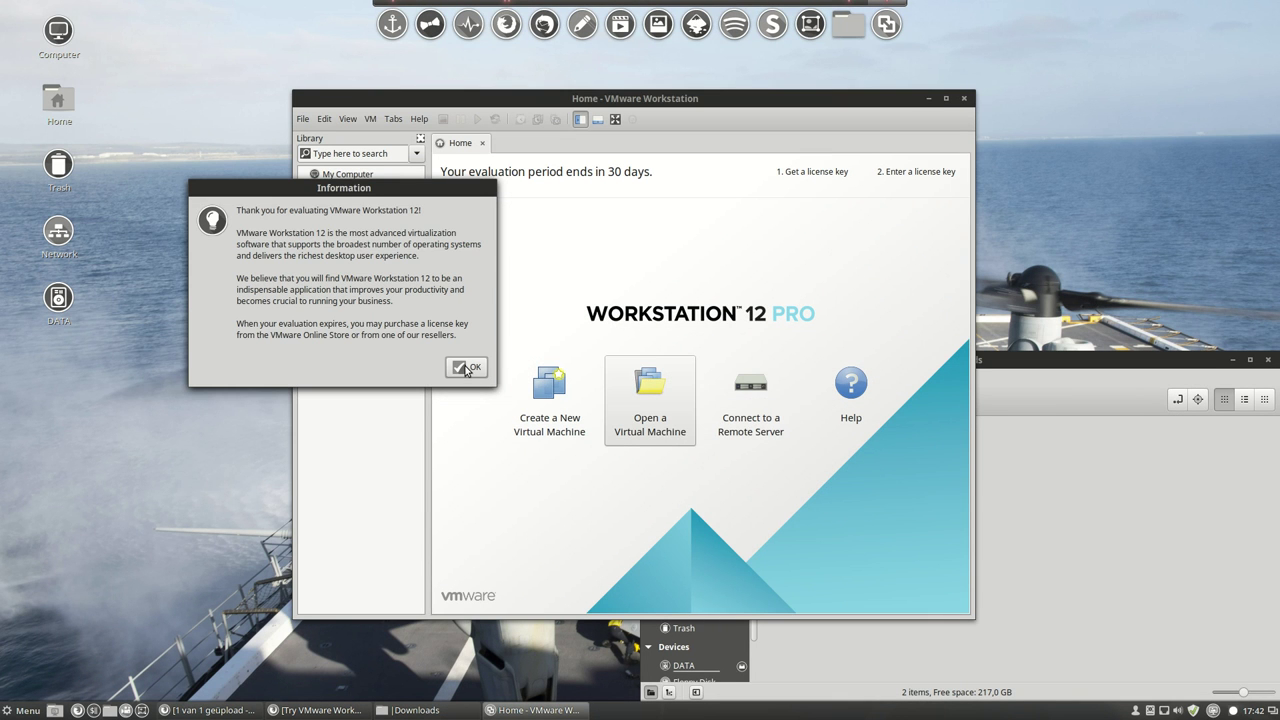
{"action": "left_click", "coordinate": [466, 368]}
{"action": "left_click_drag", "start_coordinate": [711, 106], "coordinate": [599, 85]}
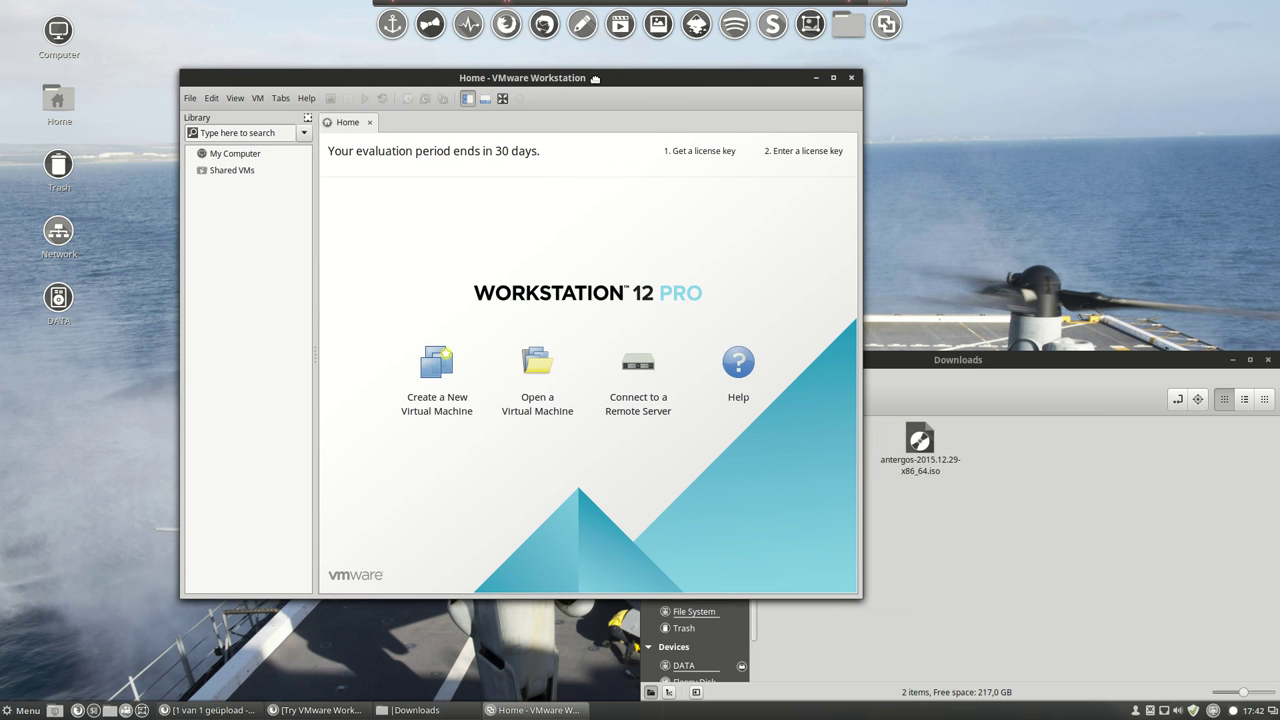
Start a Typical new virtual machine that installs from antergos-2015.12.29-x86_64.iso.
{"action": "left_click", "coordinate": [447, 367]}
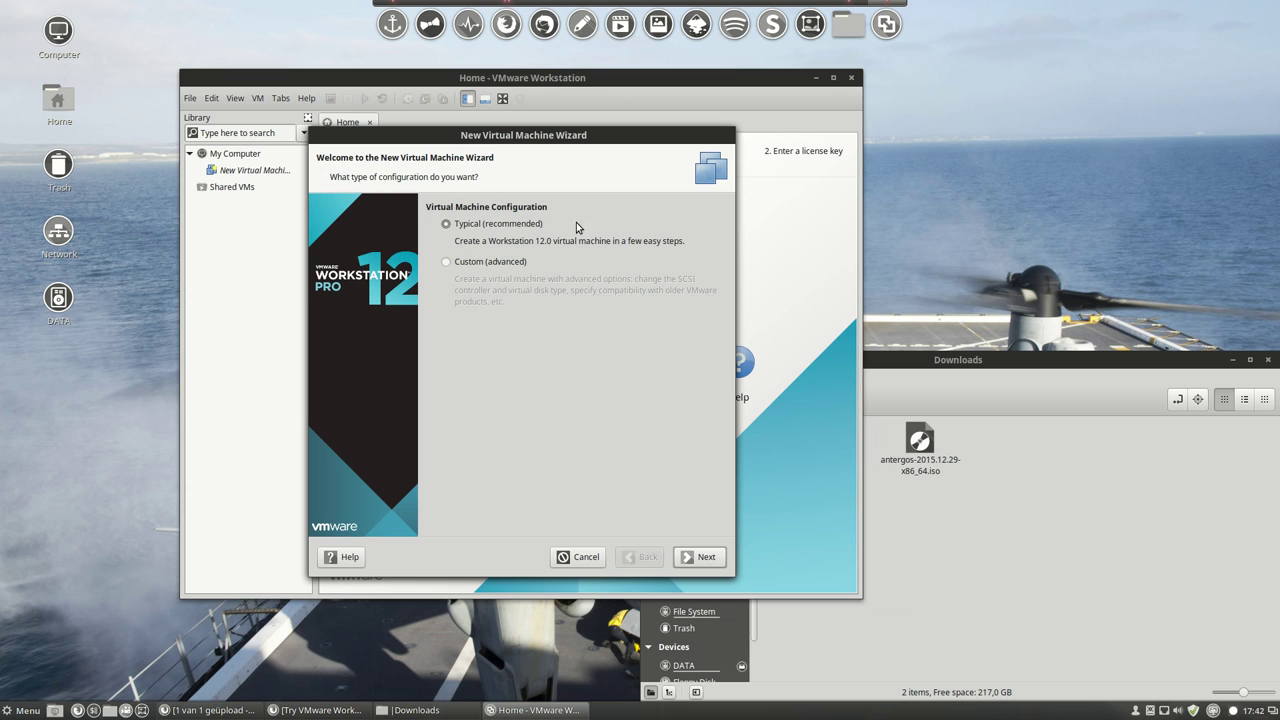
{"action": "left_click", "coordinate": [700, 556]}
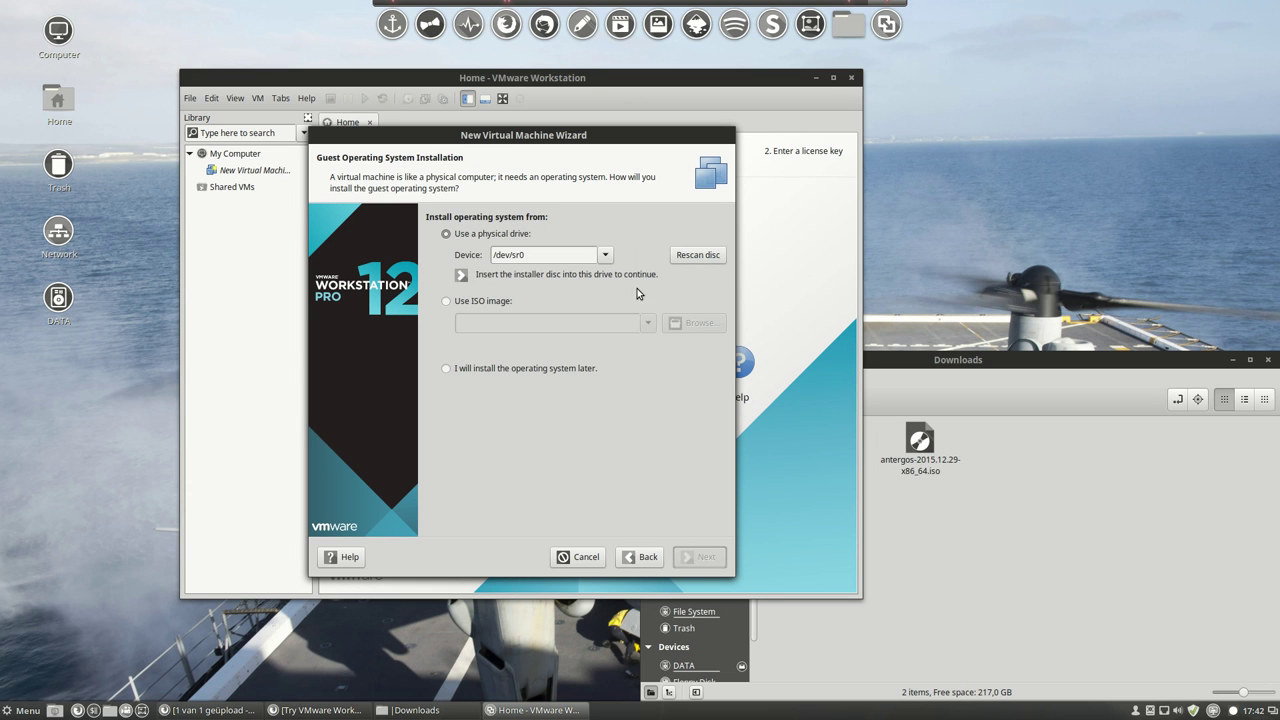
{"action": "left_click", "coordinate": [498, 302]}
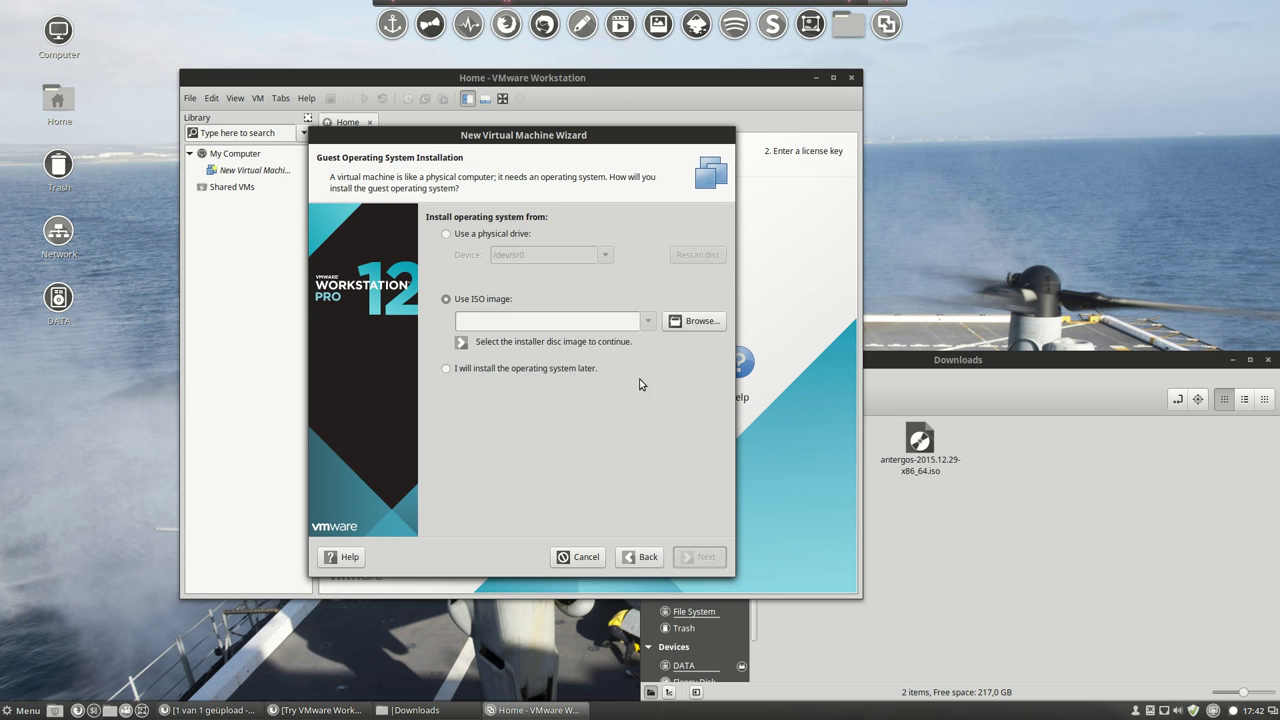
{"action": "left_click", "coordinate": [701, 322]}
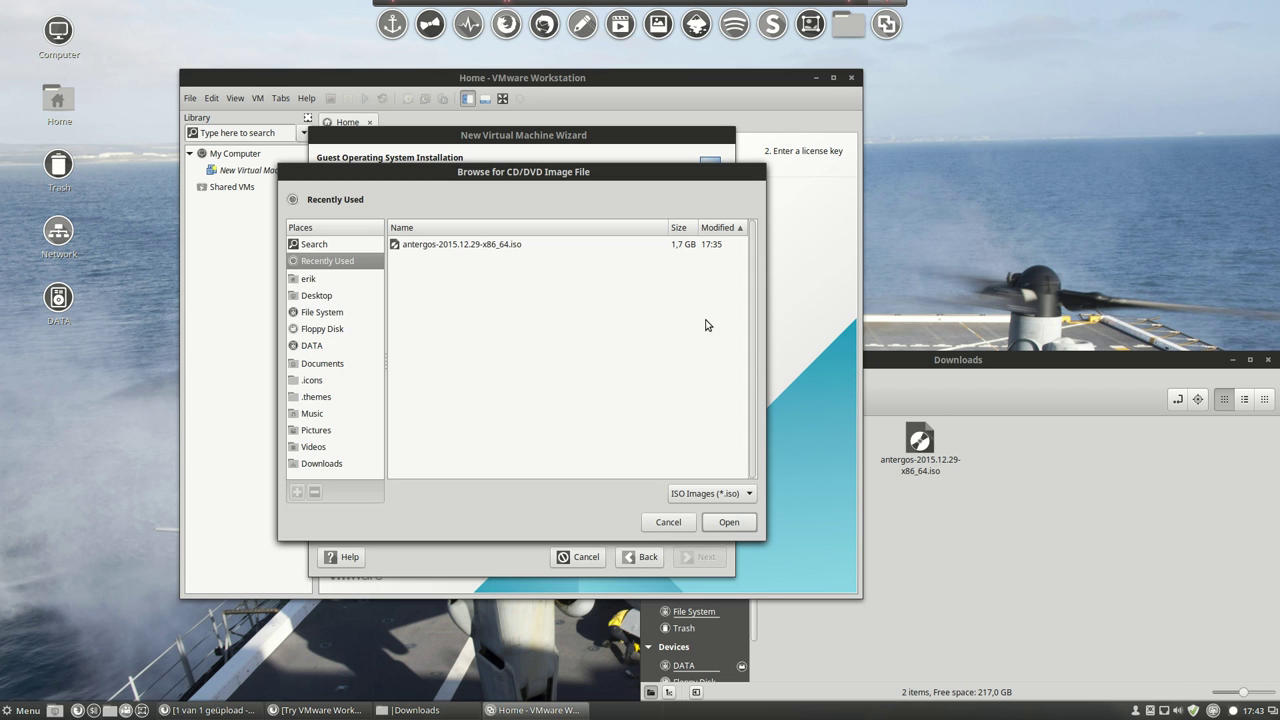
{"action": "left_click", "coordinate": [464, 250]}
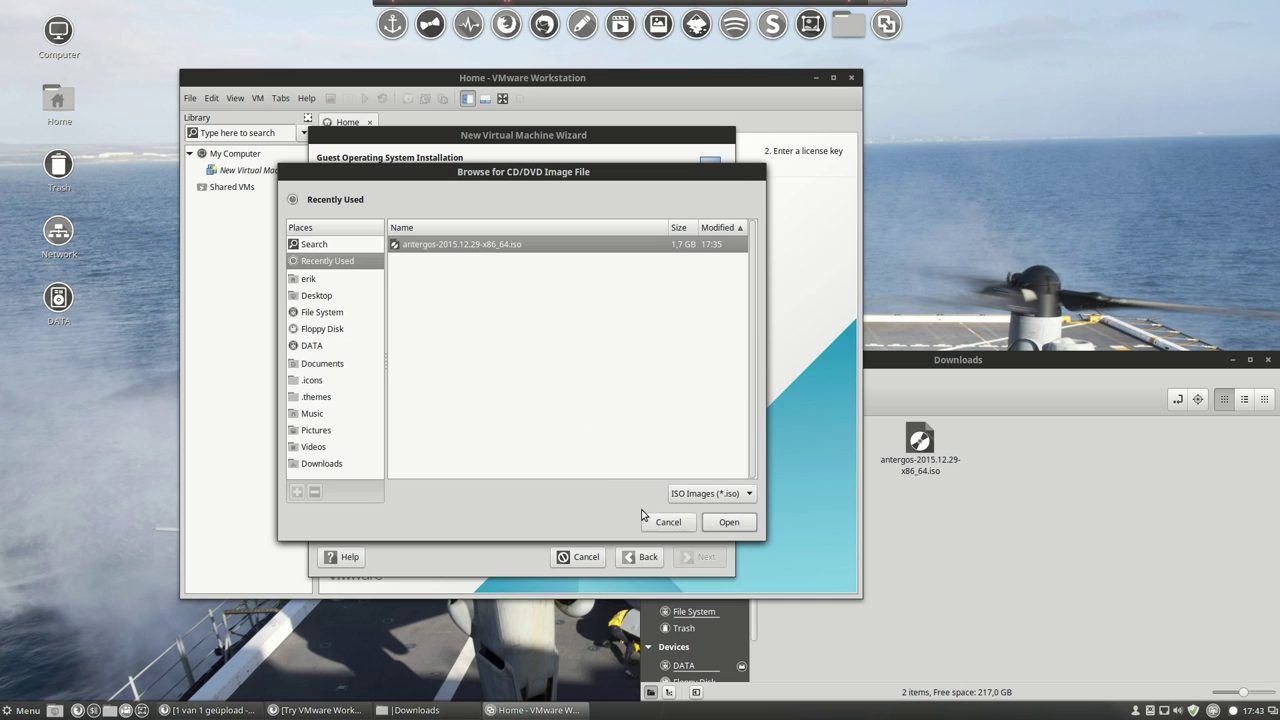
{"action": "left_click", "coordinate": [722, 522]}
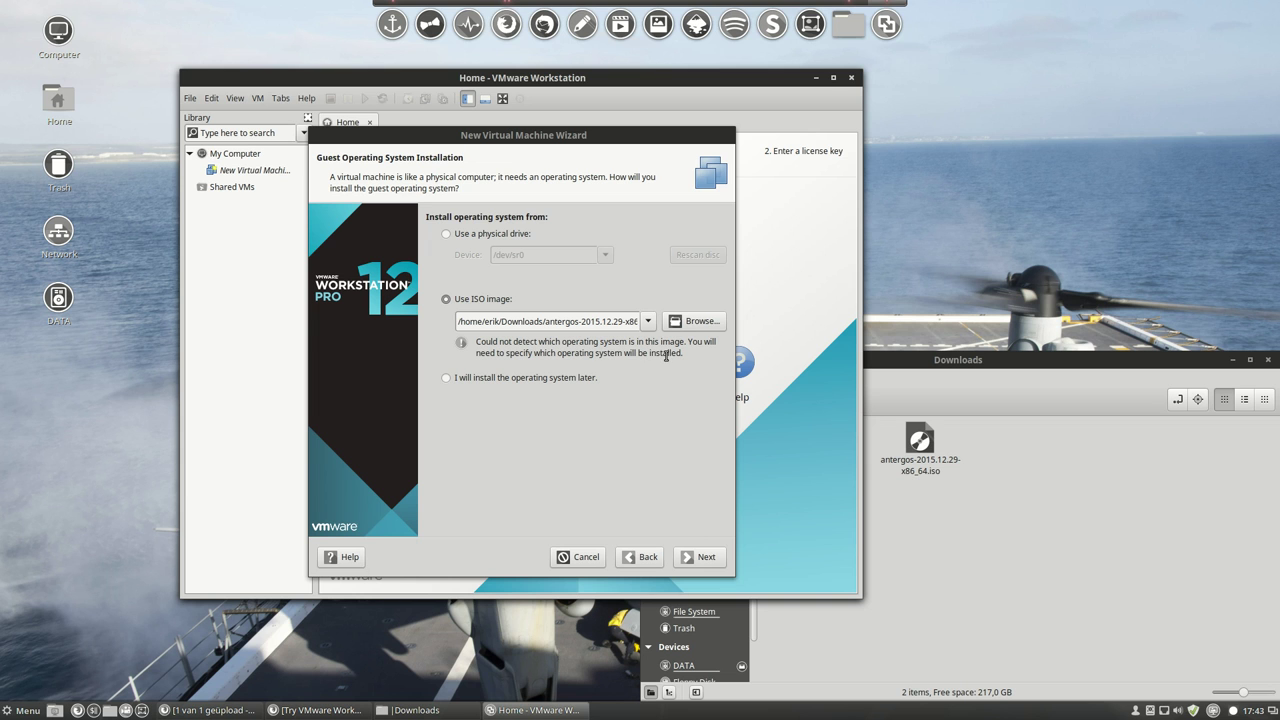
{"action": "left_click", "coordinate": [689, 557]}
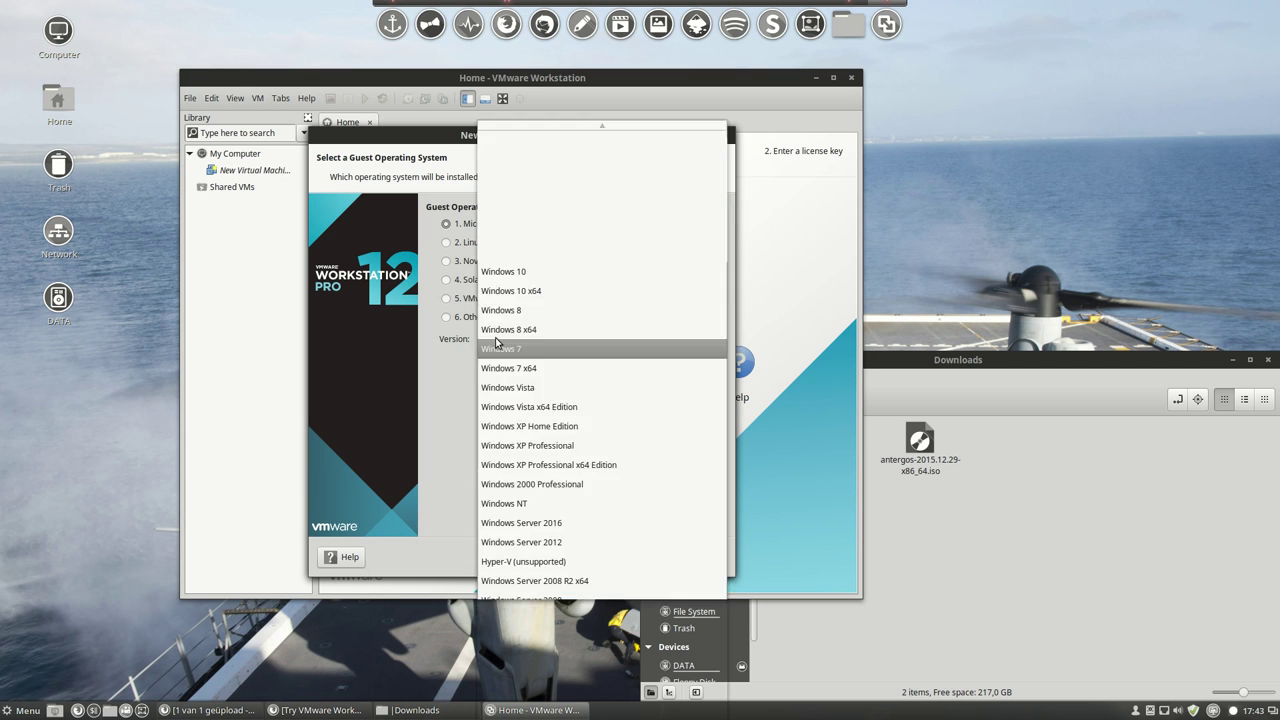
Choose Linux as the guest type with version Other Linux 3.x kernel 64-bit.
{"action": "left_click", "coordinate": [497, 340]}
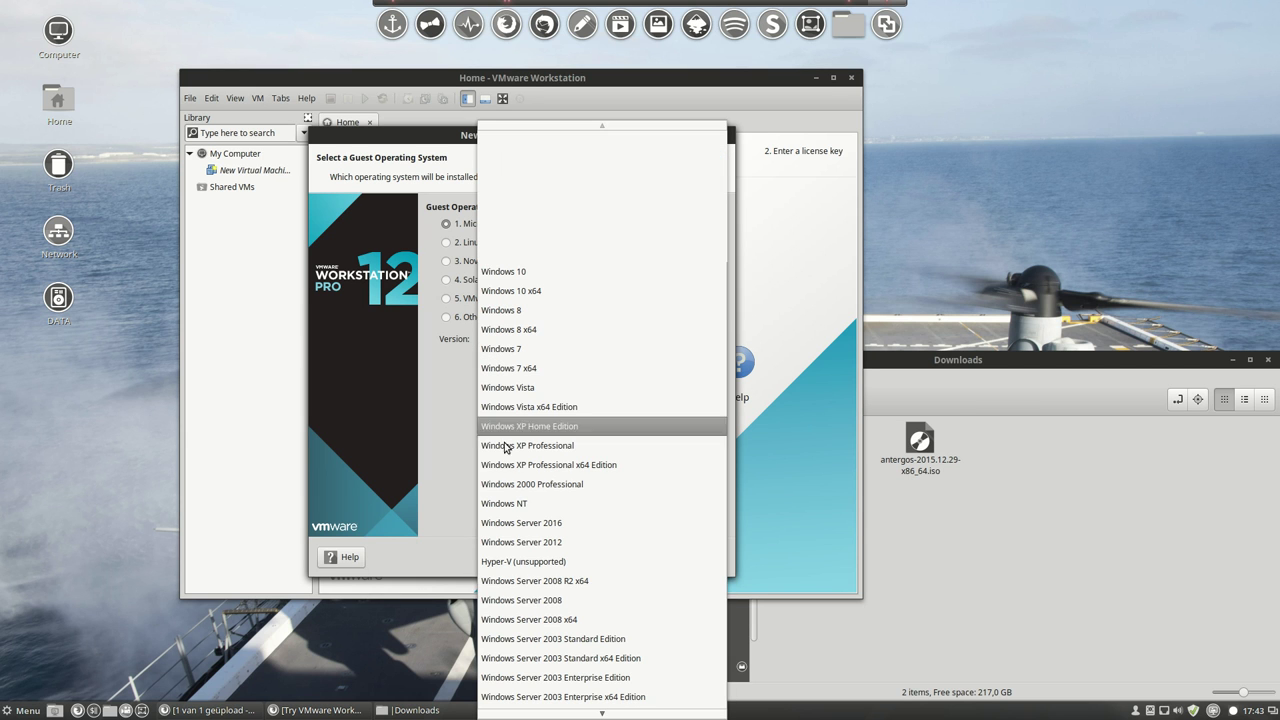
{"action": "scroll", "coordinate": [505, 630], "scroll_direction": "down", "scroll_amount": 5}
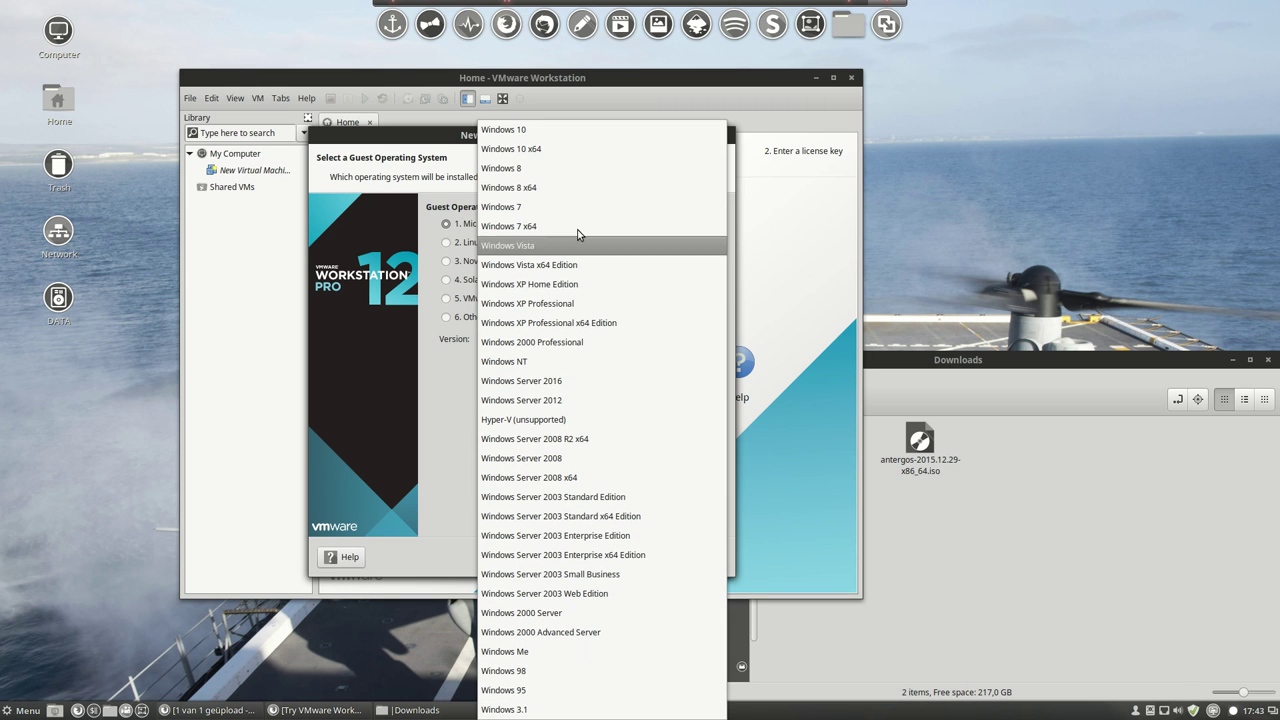
{"action": "left_click", "coordinate": [430, 396]}
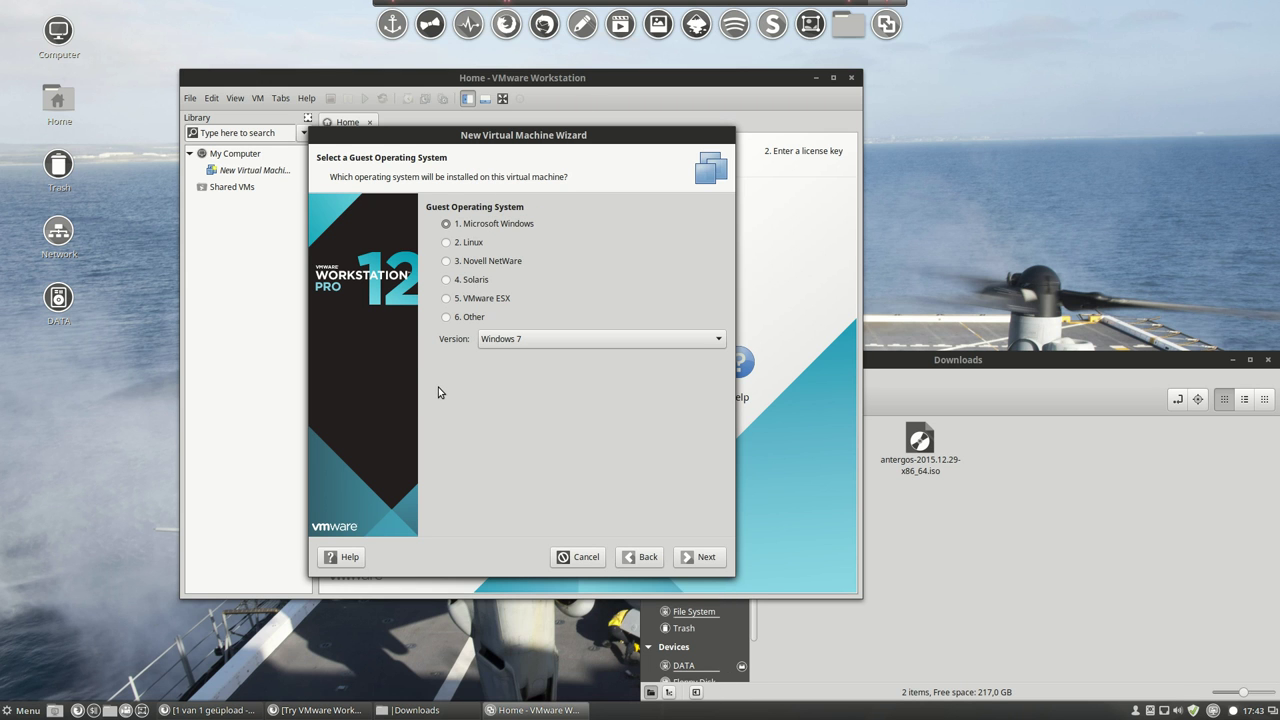
{"action": "left_click", "coordinate": [447, 242]}
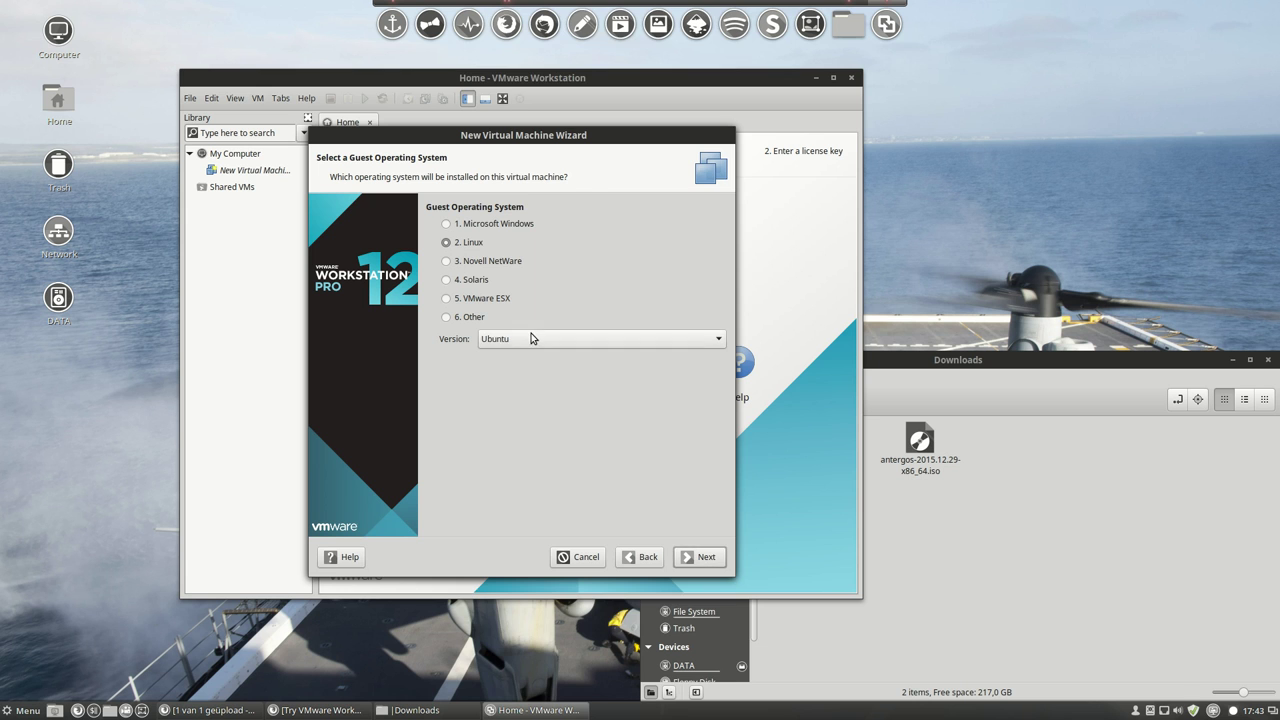
{"action": "left_click", "coordinate": [531, 338]}
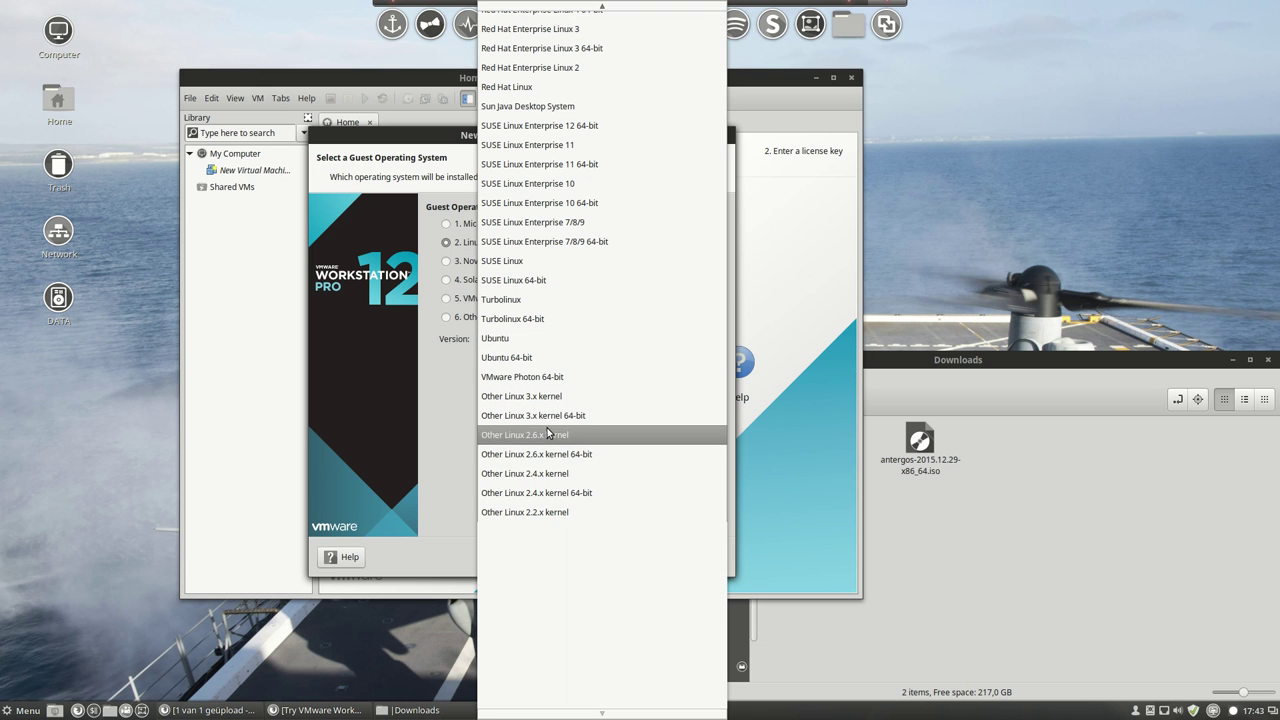
{"action": "scroll", "coordinate": [596, 270], "scroll_direction": "up", "scroll_amount": 5}
{"action": "scroll", "coordinate": [590, 265], "scroll_direction": "up", "scroll_amount": 8}
{"action": "scroll", "coordinate": [590, 245], "scroll_direction": "up", "scroll_amount": 3}
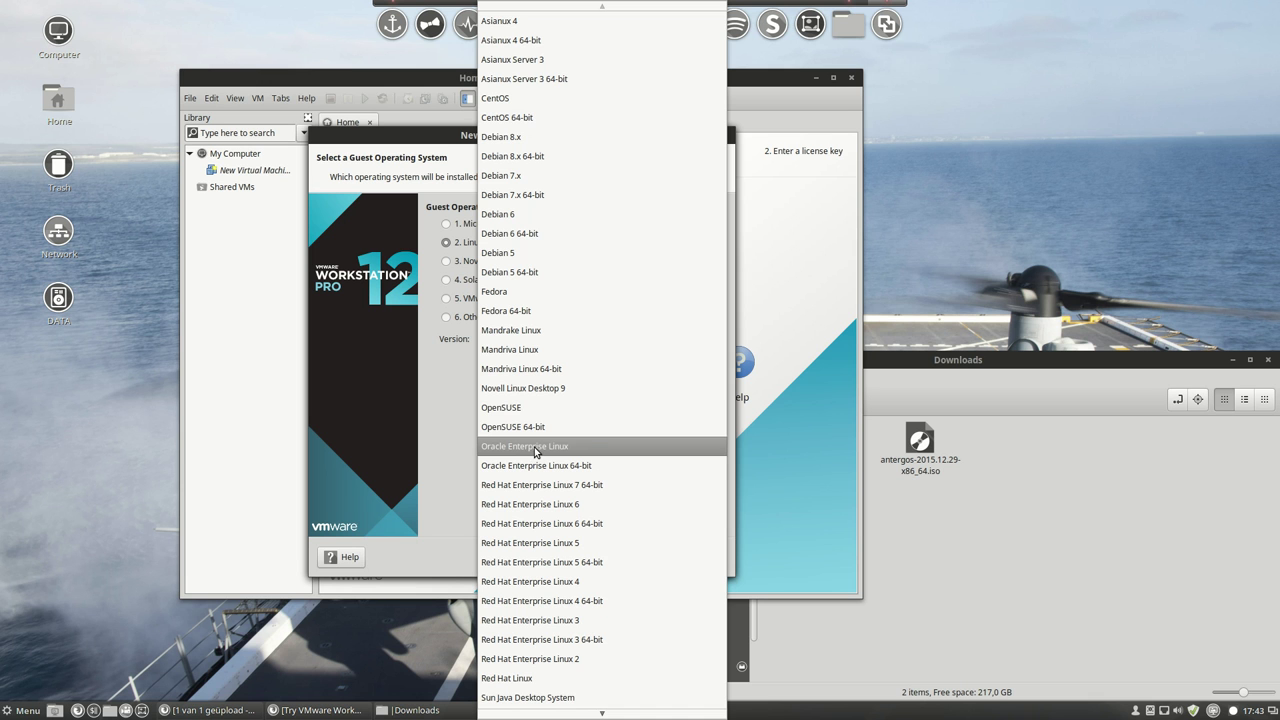
{"action": "scroll", "coordinate": [533, 452], "scroll_direction": "down", "scroll_amount": 5}
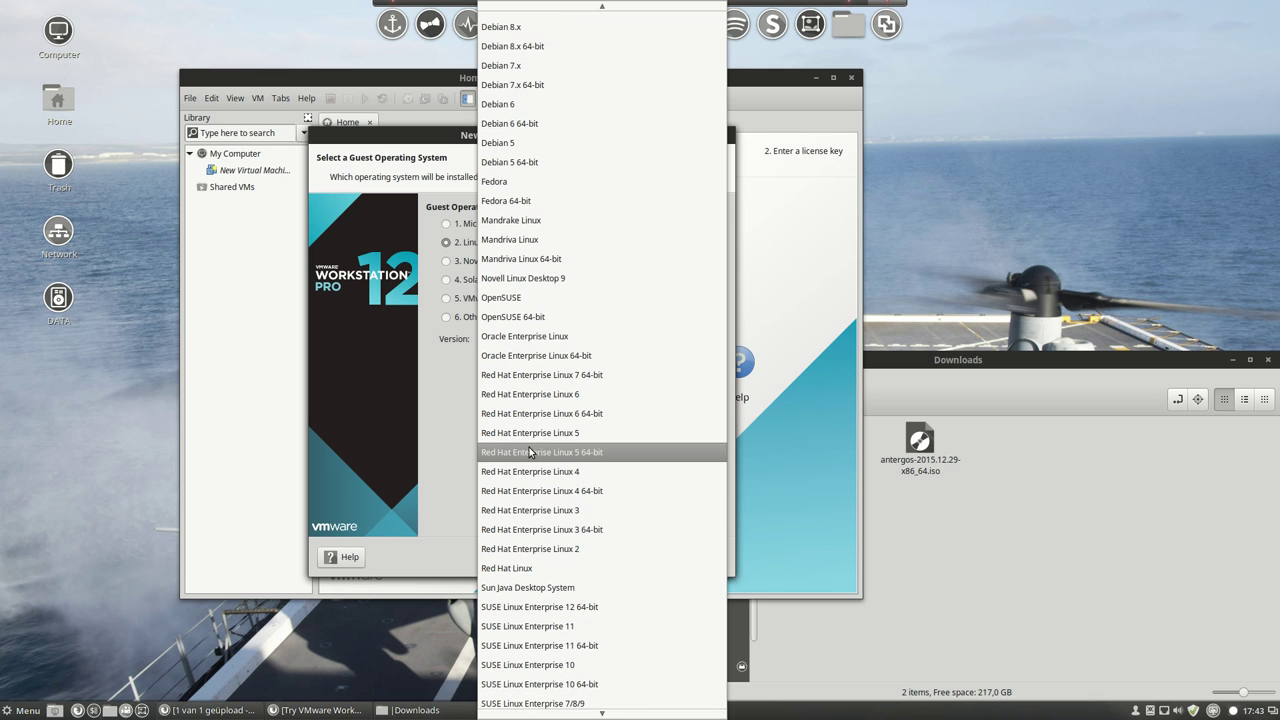
{"action": "scroll", "coordinate": [530, 452], "scroll_direction": "down", "scroll_amount": 5}
{"action": "scroll", "coordinate": [524, 474], "scroll_direction": "down", "scroll_amount": 3}
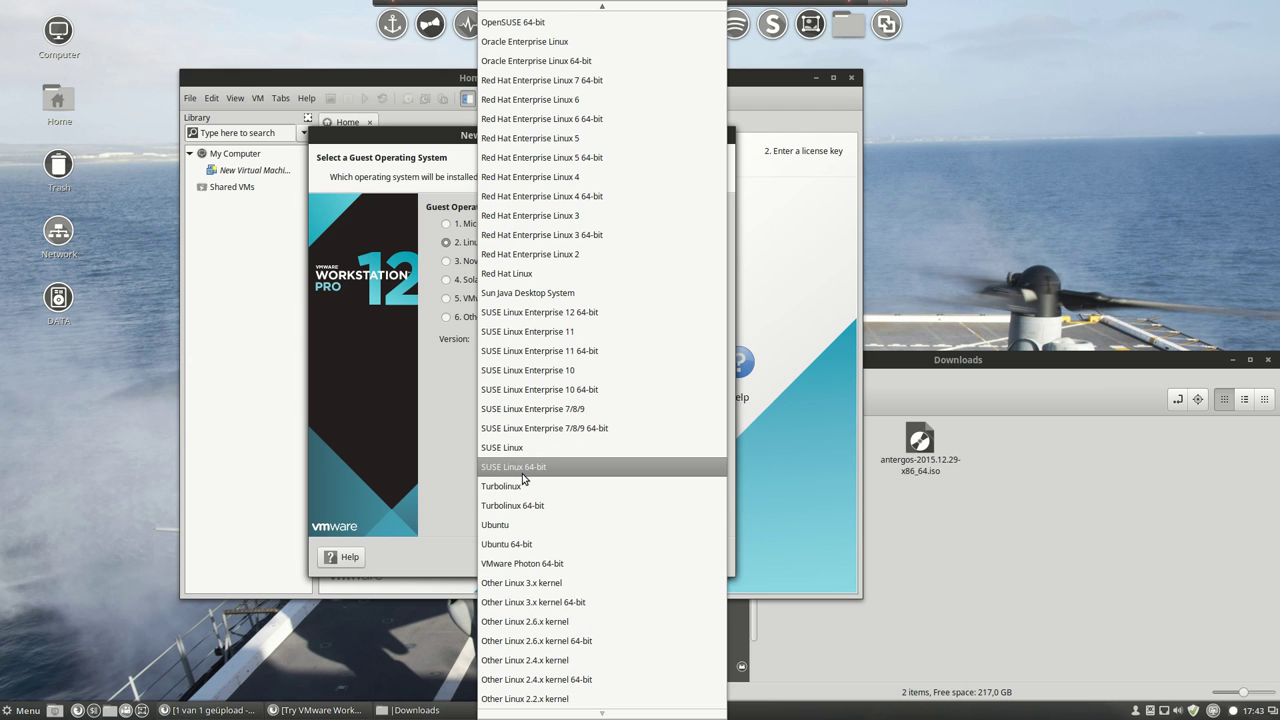
{"action": "left_click", "coordinate": [530, 600]}
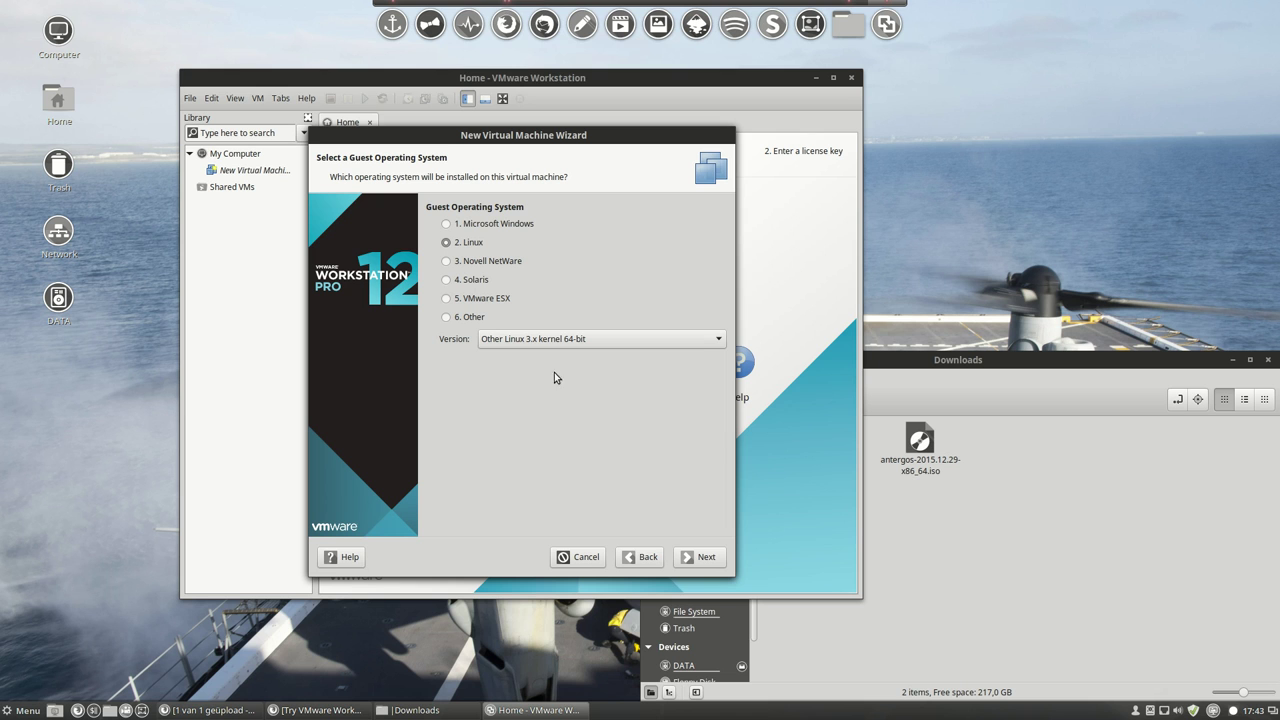
Name the virtual machine 'Antergos 64bits' and check its location folder.
{"action": "left_click", "coordinate": [705, 560]}
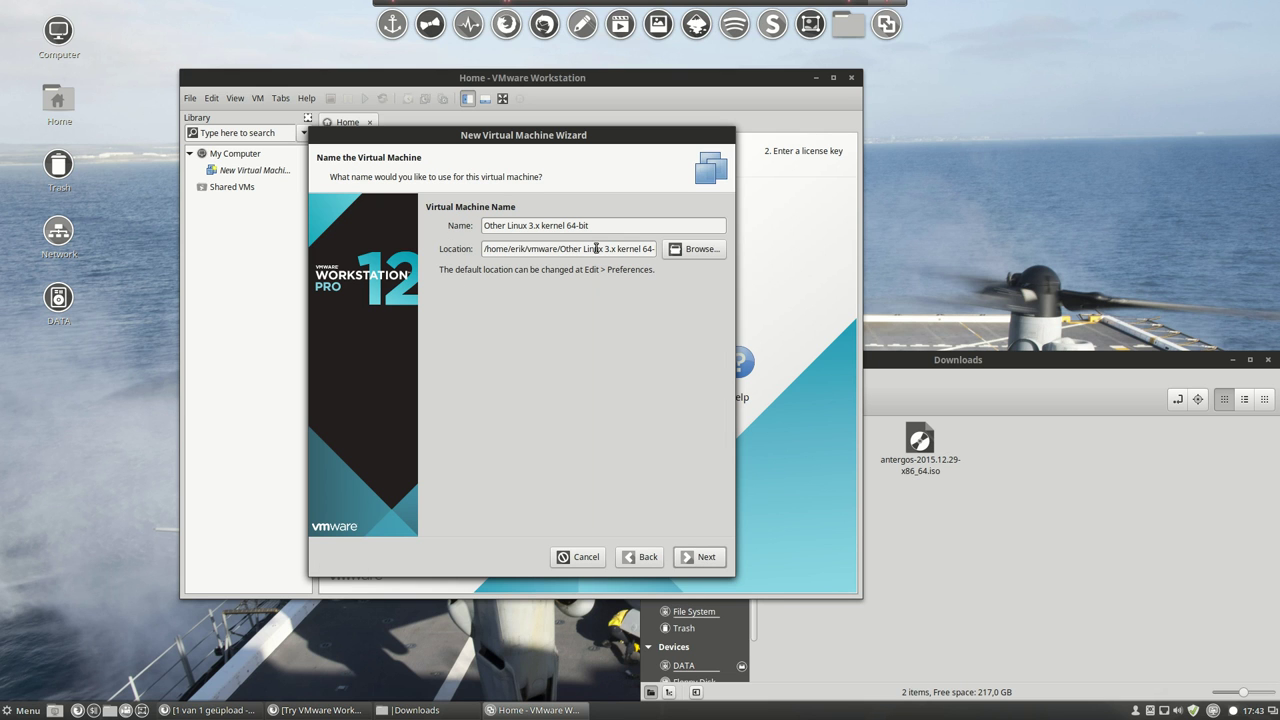
{"action": "left_click_drag", "start_coordinate": [588, 225], "coordinate": [446, 223]}
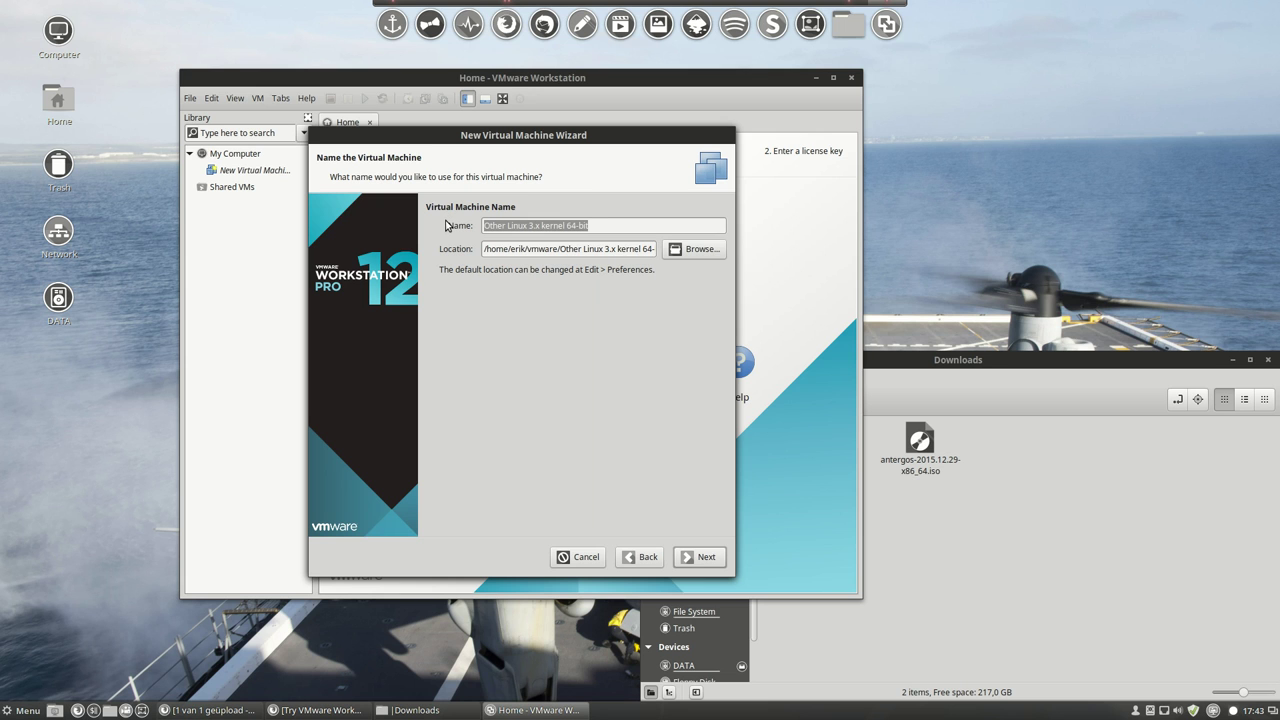
{"action": "type", "text": "Antergos 64bits"}
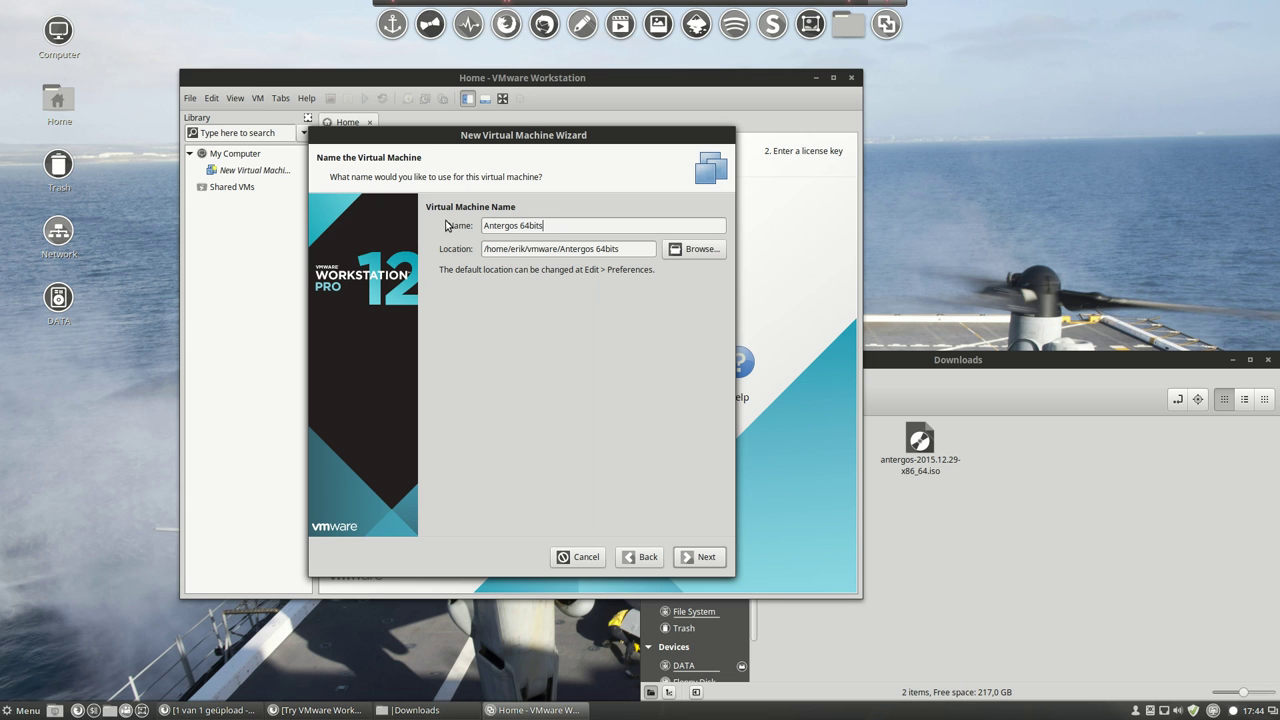
{"action": "left_click_drag", "start_coordinate": [527, 248], "coordinate": [648, 249]}
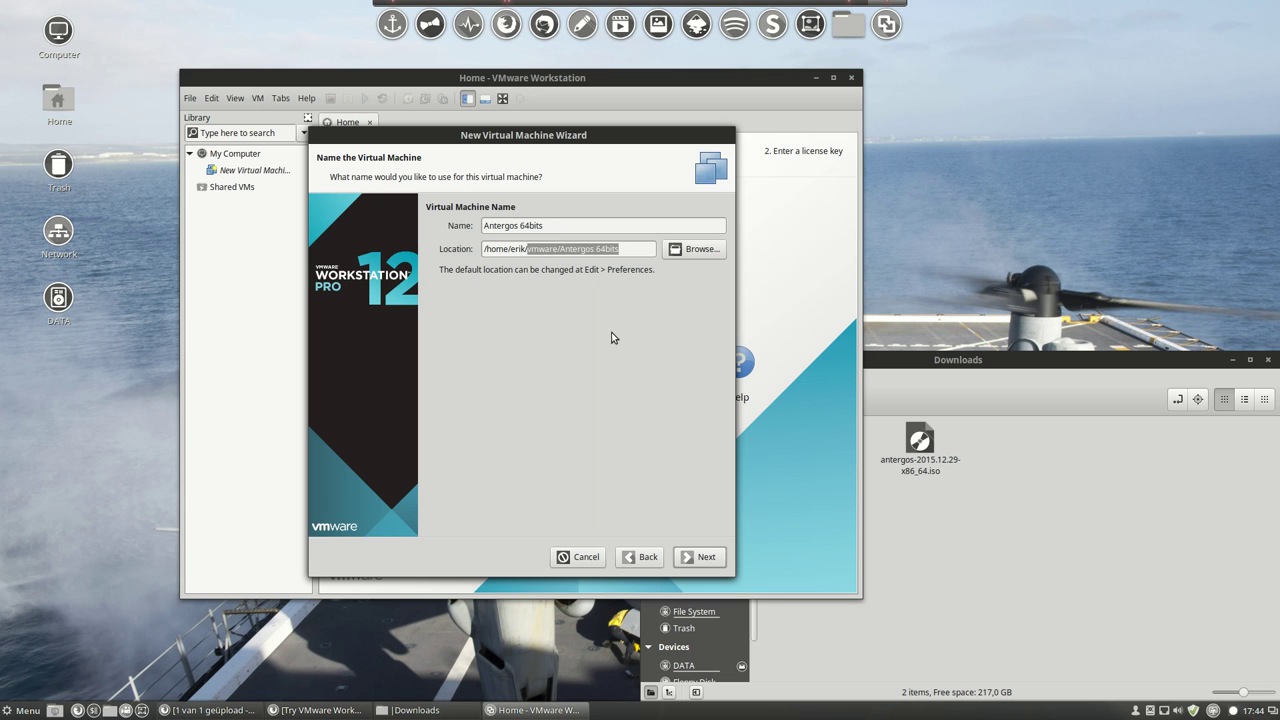
{"action": "left_click", "coordinate": [695, 560]}
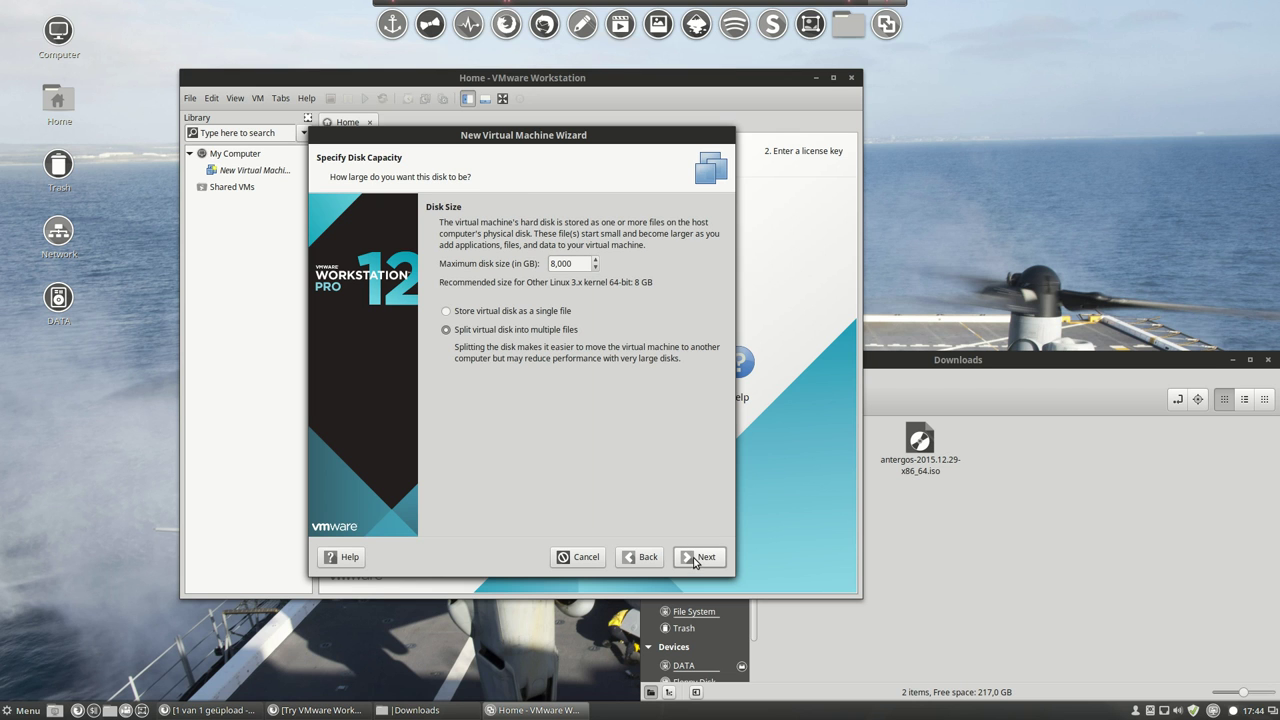
Give the virtual disk a 25 GB maximum size, stored as a single file.
{"action": "left_click", "coordinate": [506, 312]}
{"action": "left_click", "coordinate": [549, 267]}
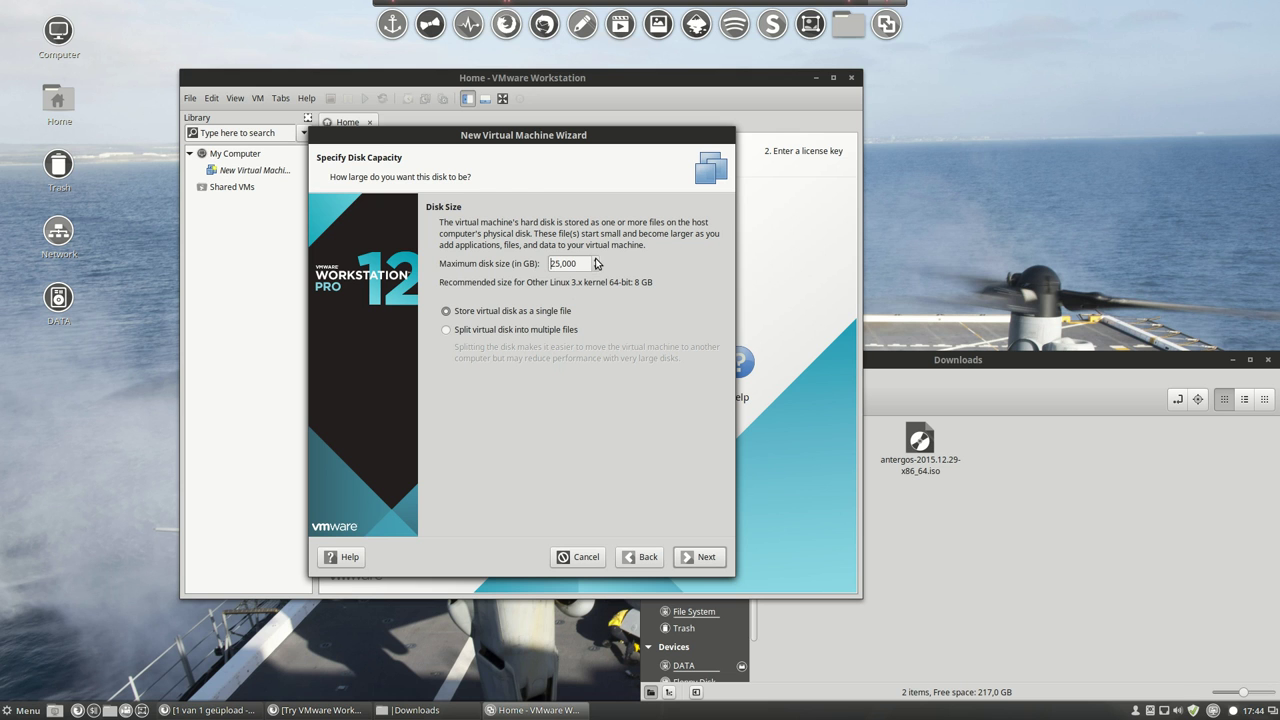
{"action": "left_click", "coordinate": [692, 562]}
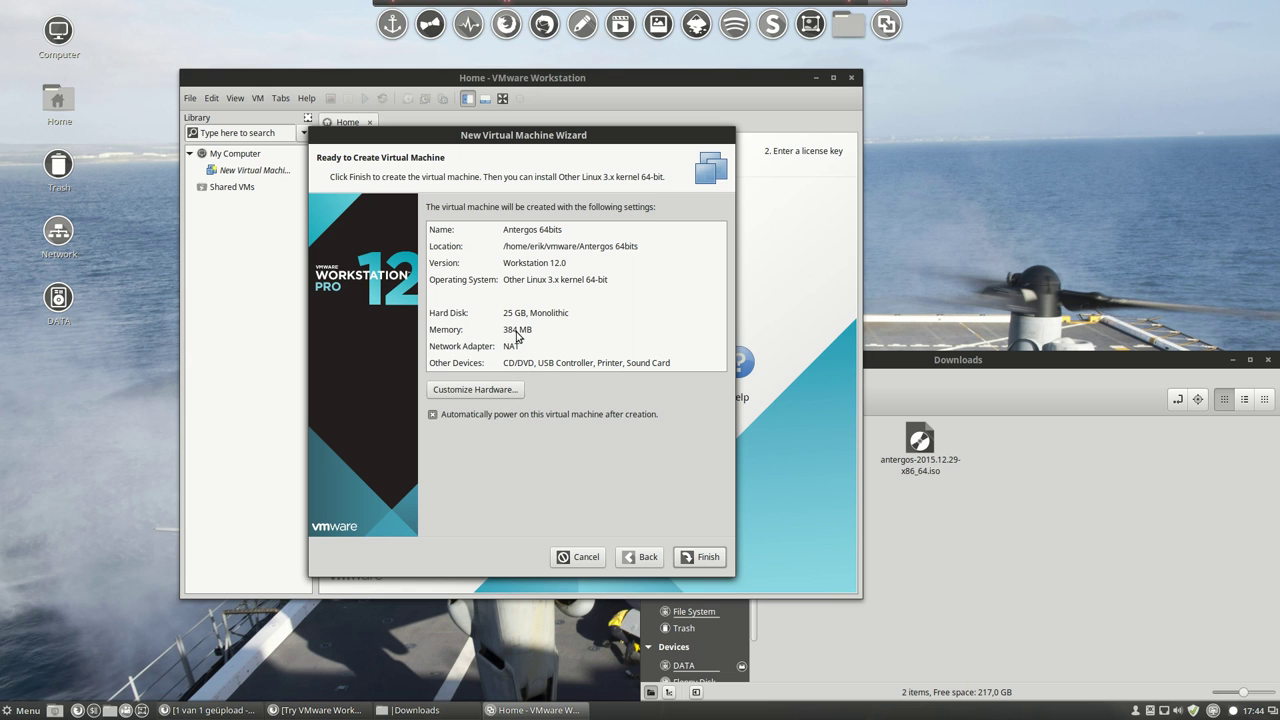
Raise the machine's memory to 1072 MB in the hardware settings and create the VM.
{"action": "left_click", "coordinate": [496, 391]}
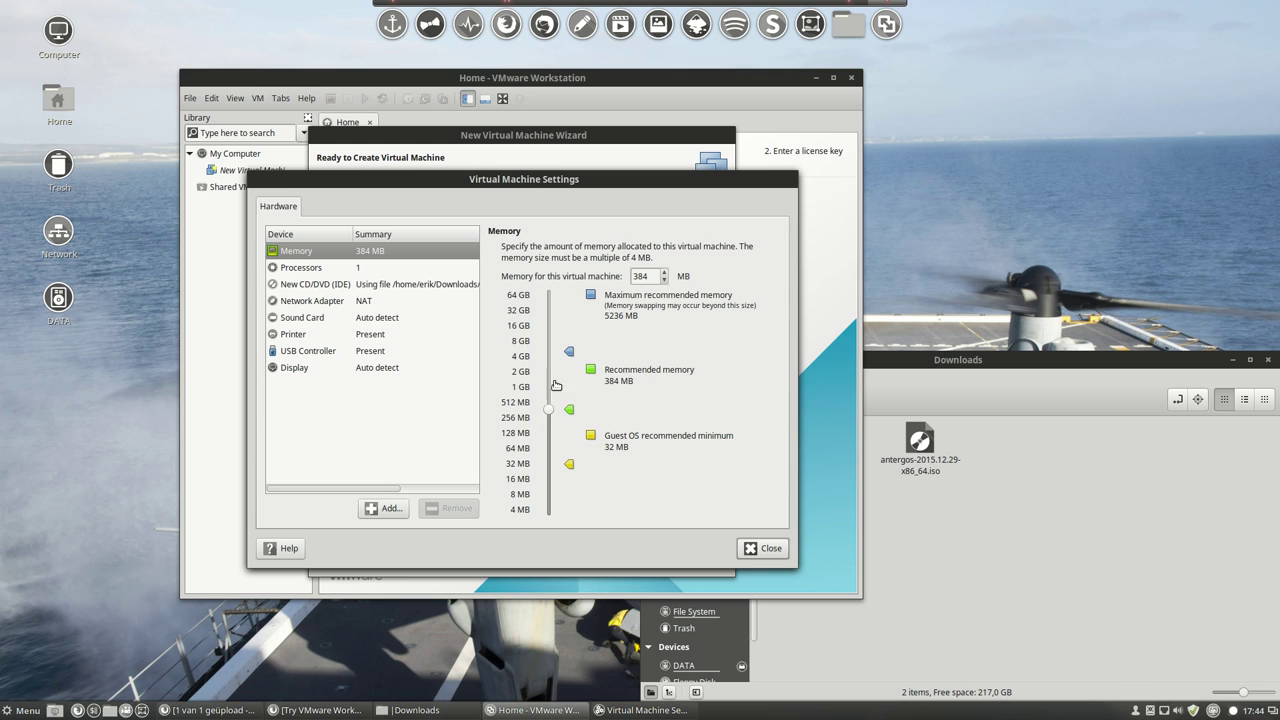
{"action": "left_click", "coordinate": [664, 272]}
{"action": "left_click", "coordinate": [664, 273]}
{"action": "left_click", "coordinate": [664, 273]}
{"action": "left_click", "coordinate": [664, 273]}
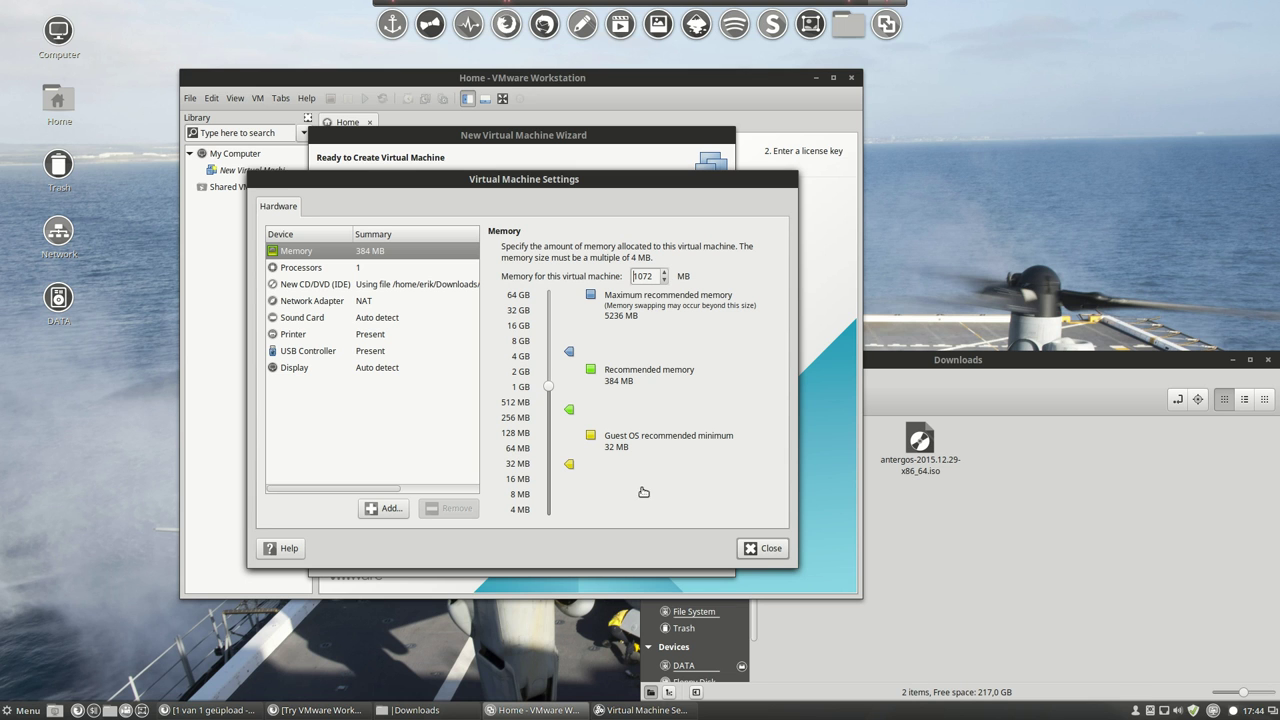
{"action": "left_click", "coordinate": [753, 553]}
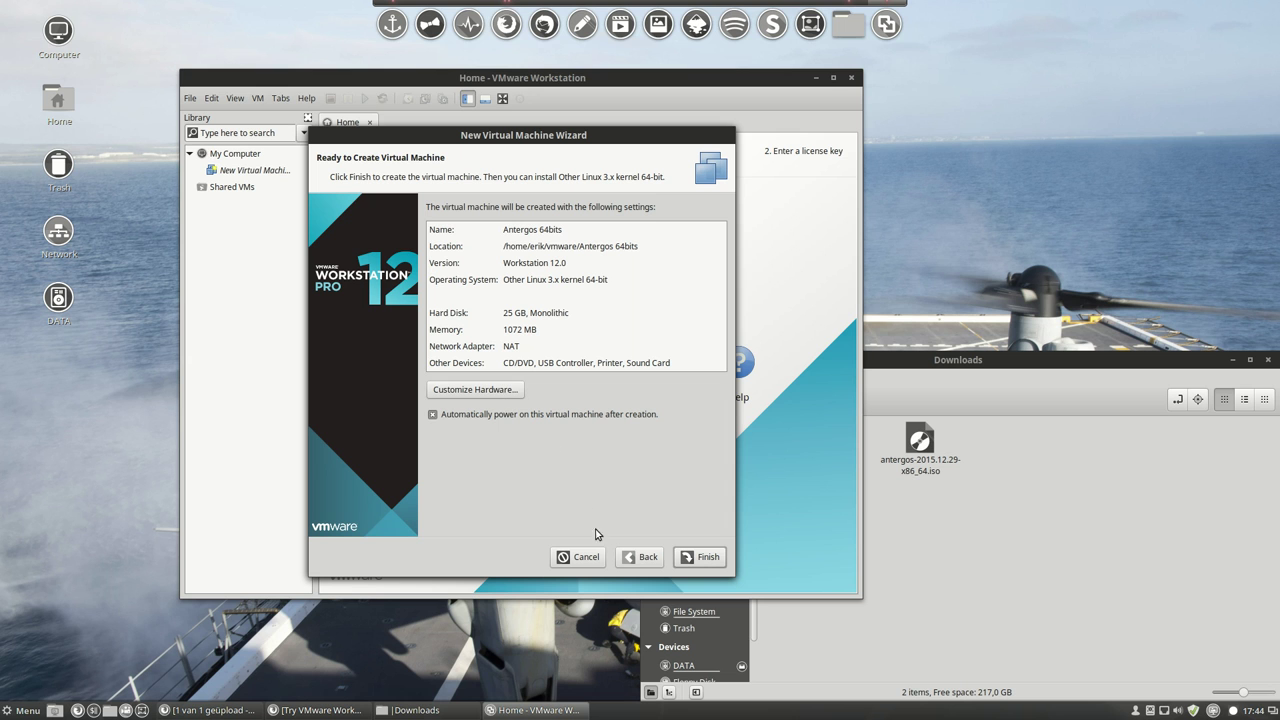
{"action": "left_click", "coordinate": [700, 559]}
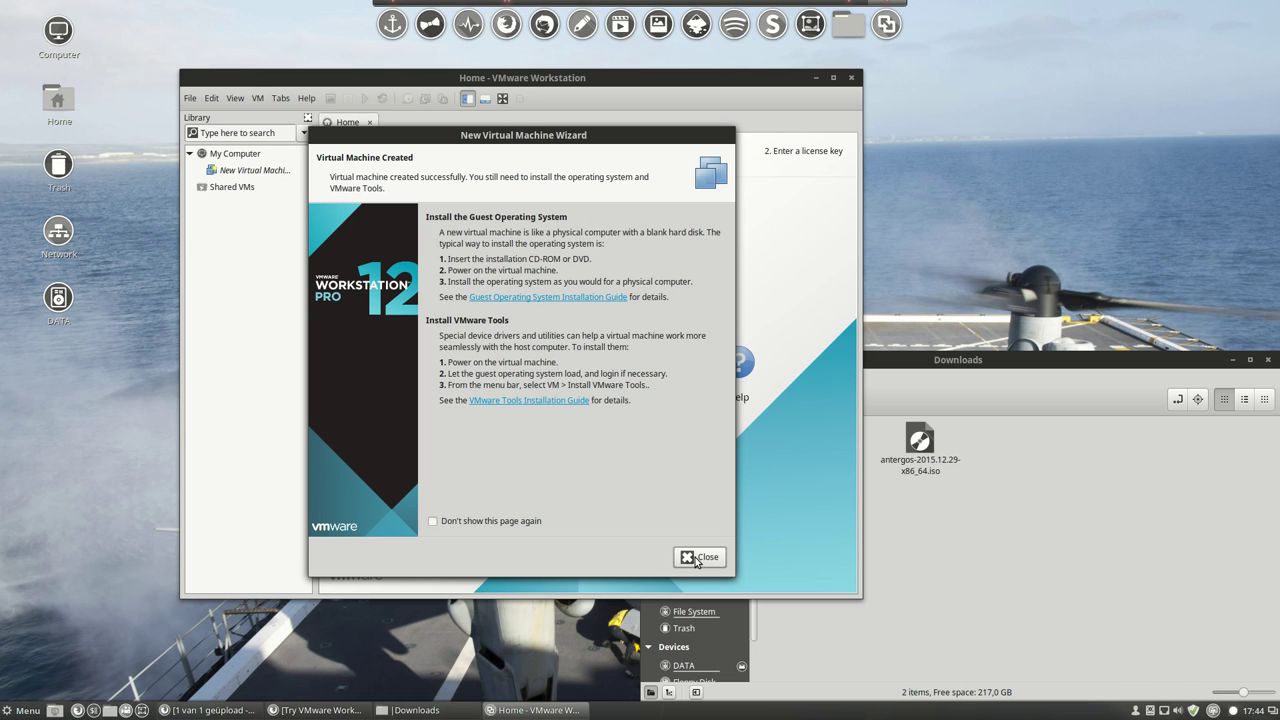
Close the wizard so the Antergos 64bits VM powers on.
{"action": "left_click", "coordinate": [699, 557]}
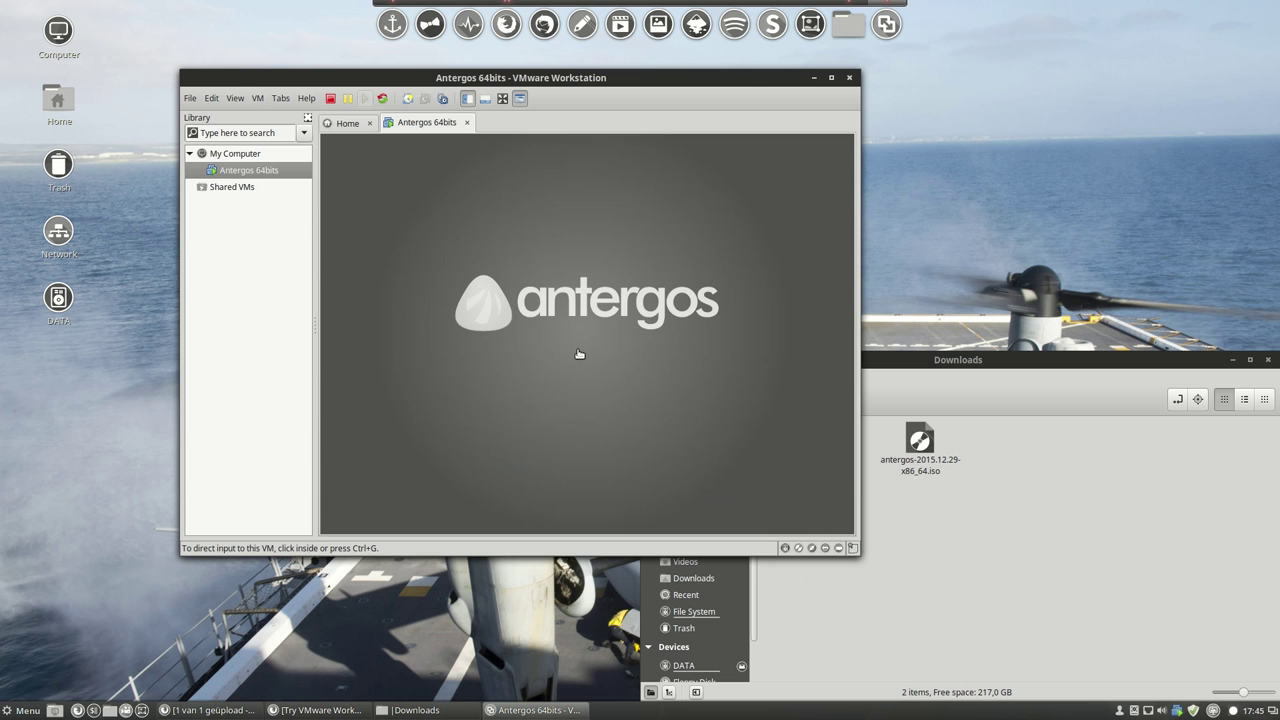
Boot 'Start Antergos Live' from the VM's boot menu.
{"action": "left_click", "coordinate": [557, 300]}
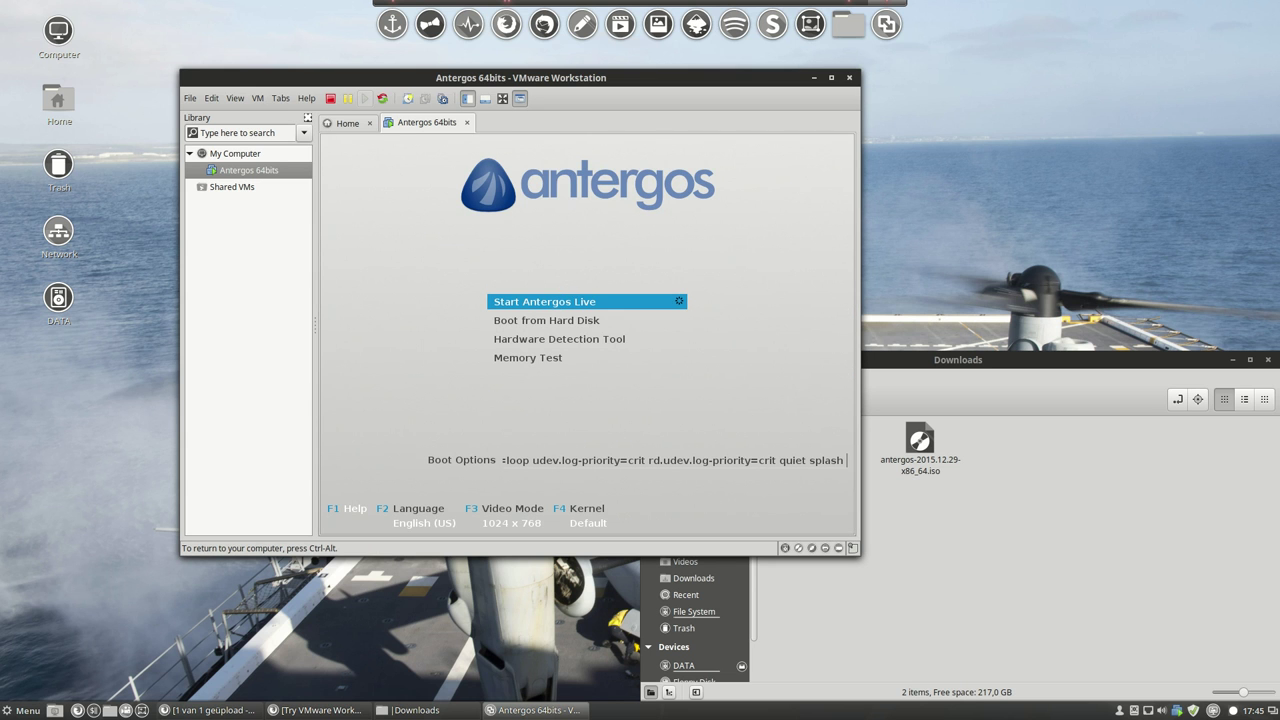
{"action": "key", "text": "Return"}
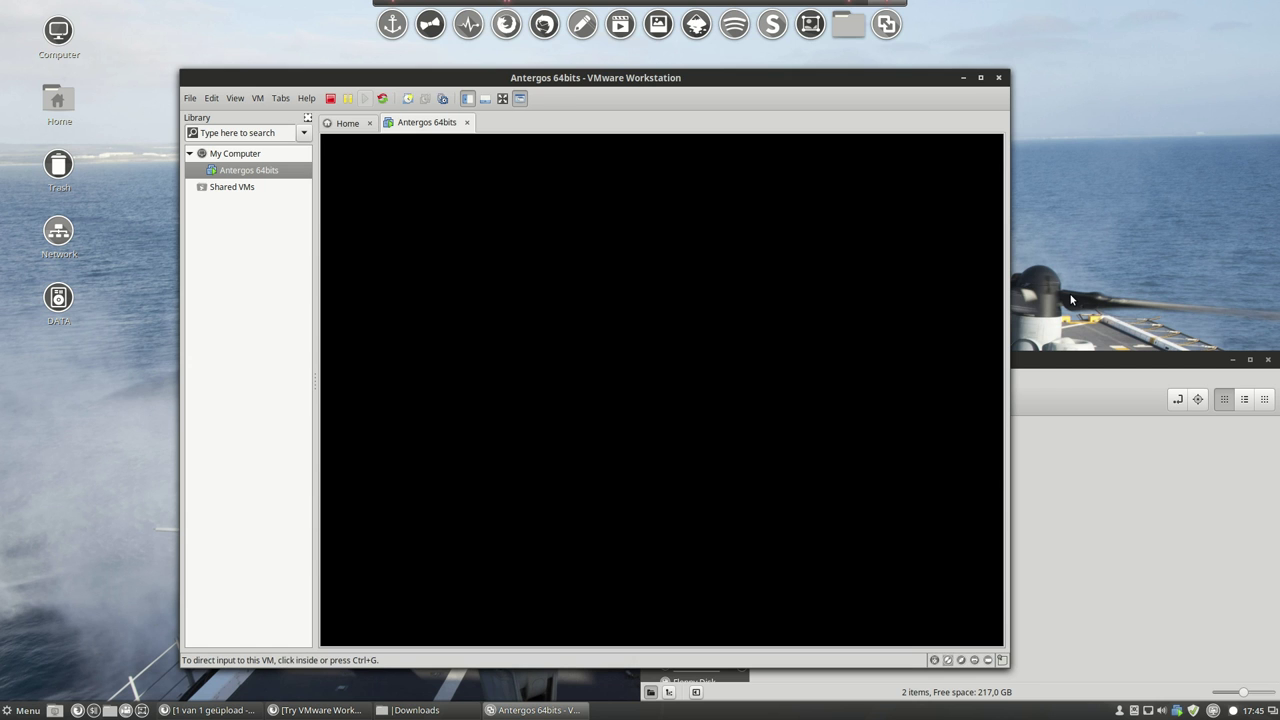
Reposition the VMware window and minimise Downloads while the Antergos live desktop loads.
{"action": "left_click_drag", "start_coordinate": [654, 77], "coordinate": [682, 66]}
{"action": "left_click", "coordinate": [657, 251]}
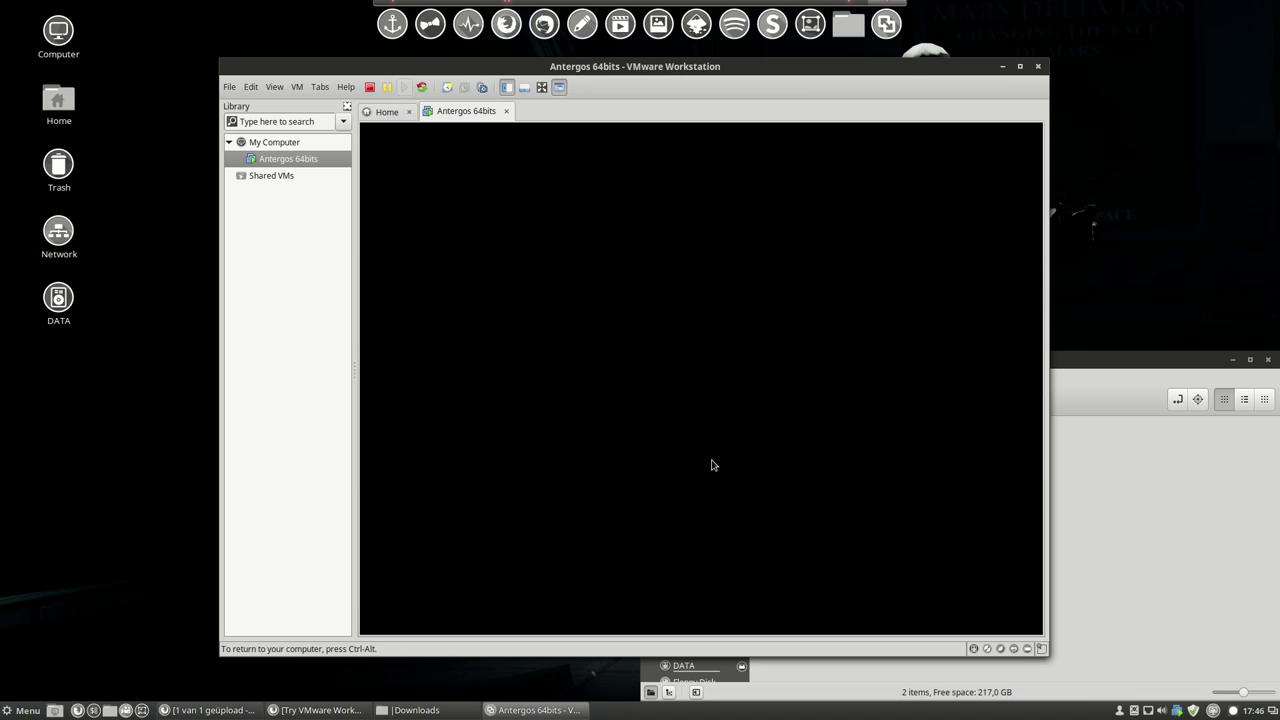
{"action": "left_click_drag", "start_coordinate": [968, 66], "coordinate": [900, 153]}
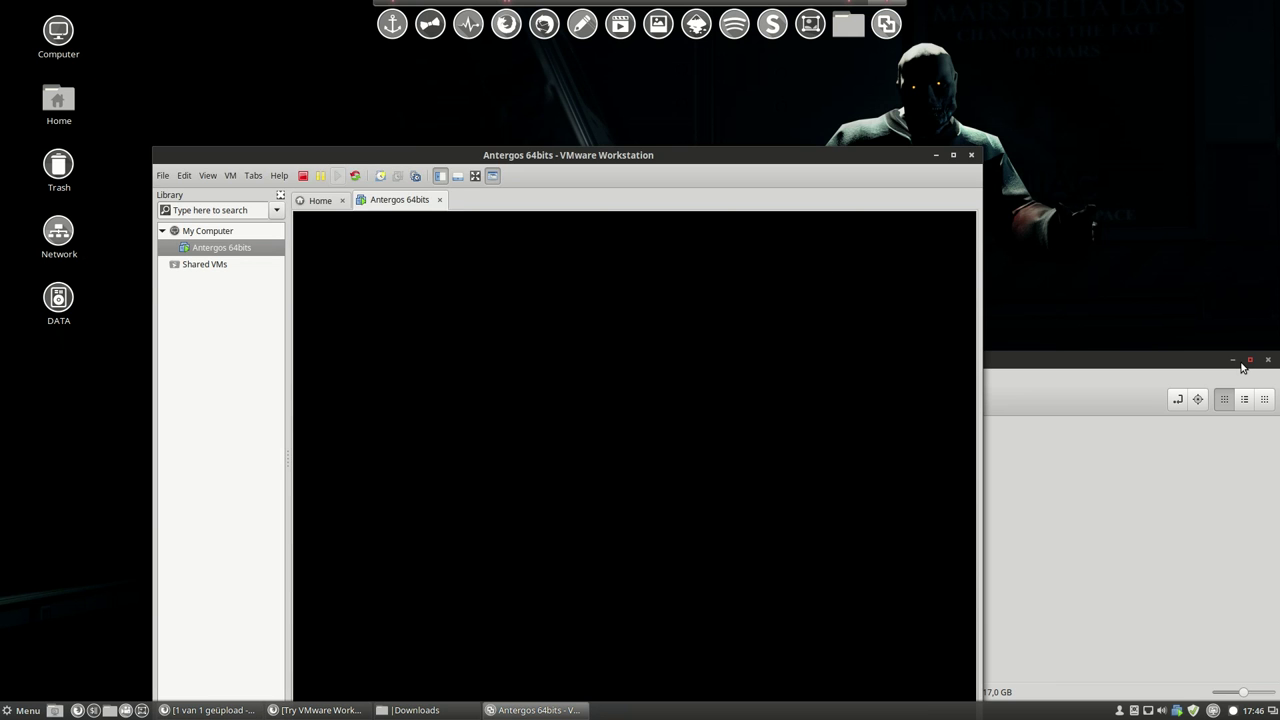
{"action": "left_click", "coordinate": [1233, 359]}
{"action": "left_click_drag", "start_coordinate": [755, 214], "coordinate": [825, 94]}
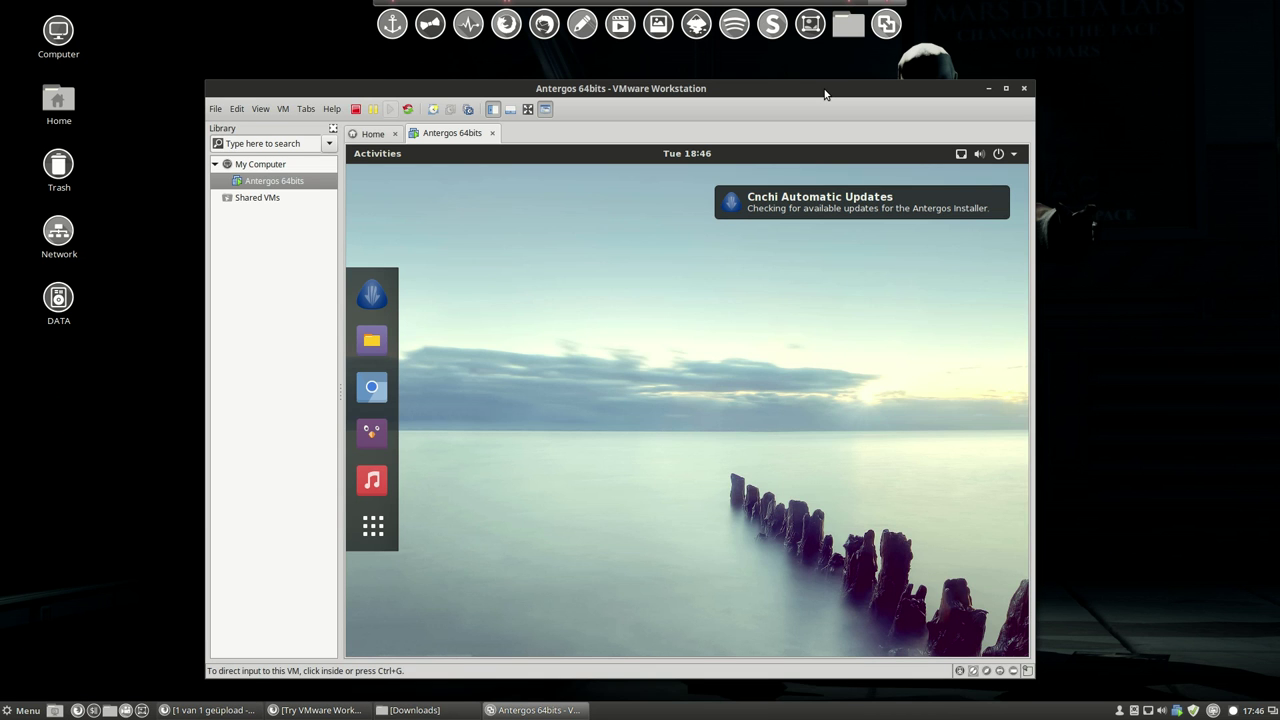
Use Variety's Next to switch the host wallpaper to a night city skyline.
{"action": "left_click", "coordinate": [742, 371]}
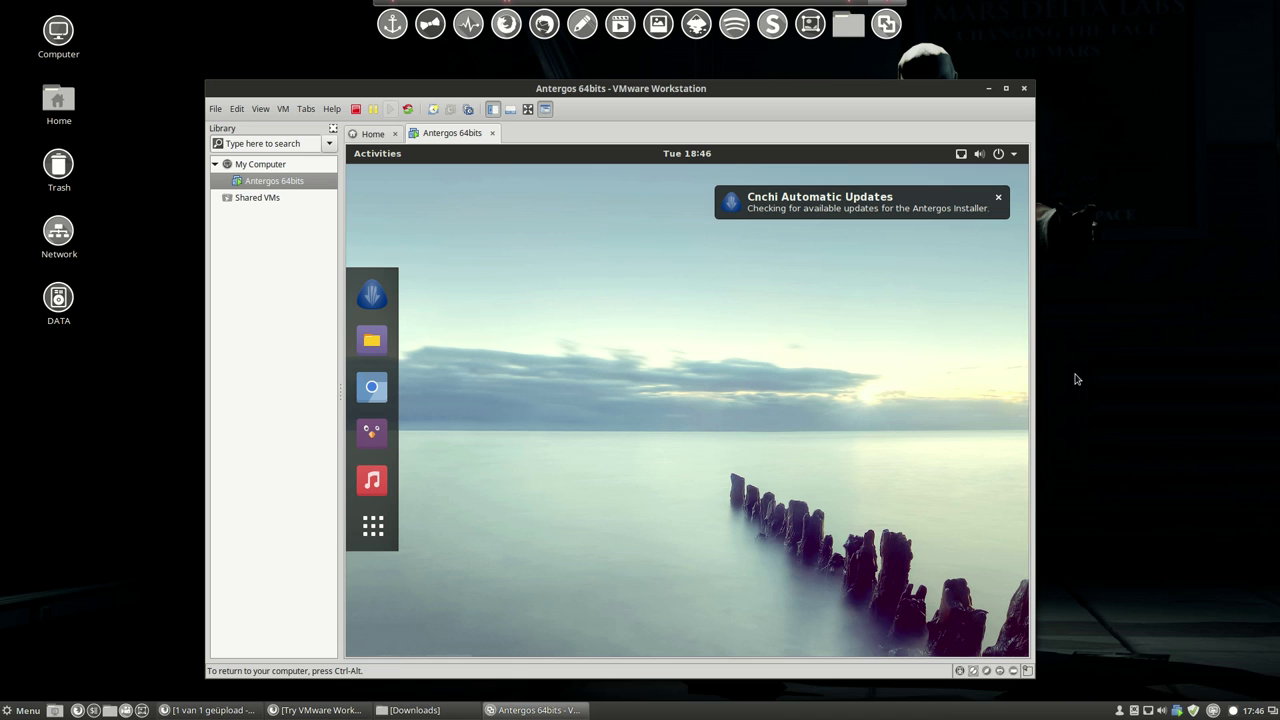
{"action": "left_click", "coordinate": [1233, 710]}
{"action": "left_click", "coordinate": [1233, 710]}
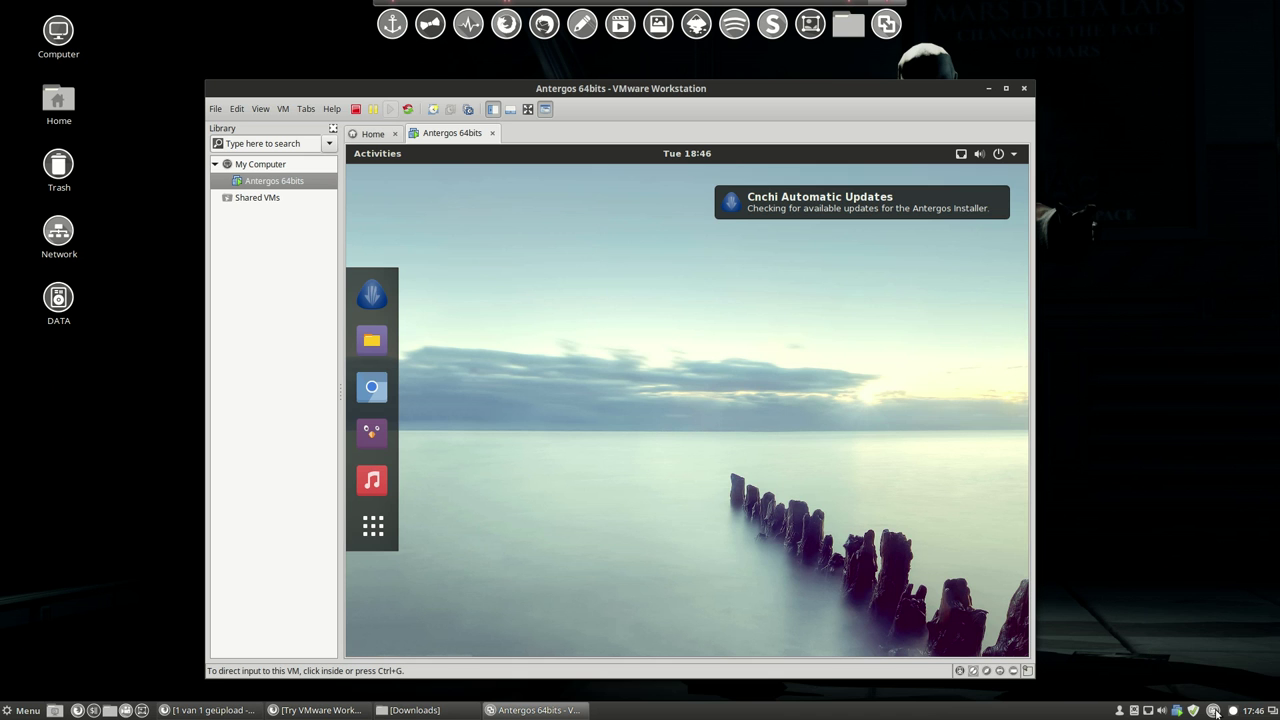
{"action": "left_click", "coordinate": [1215, 711]}
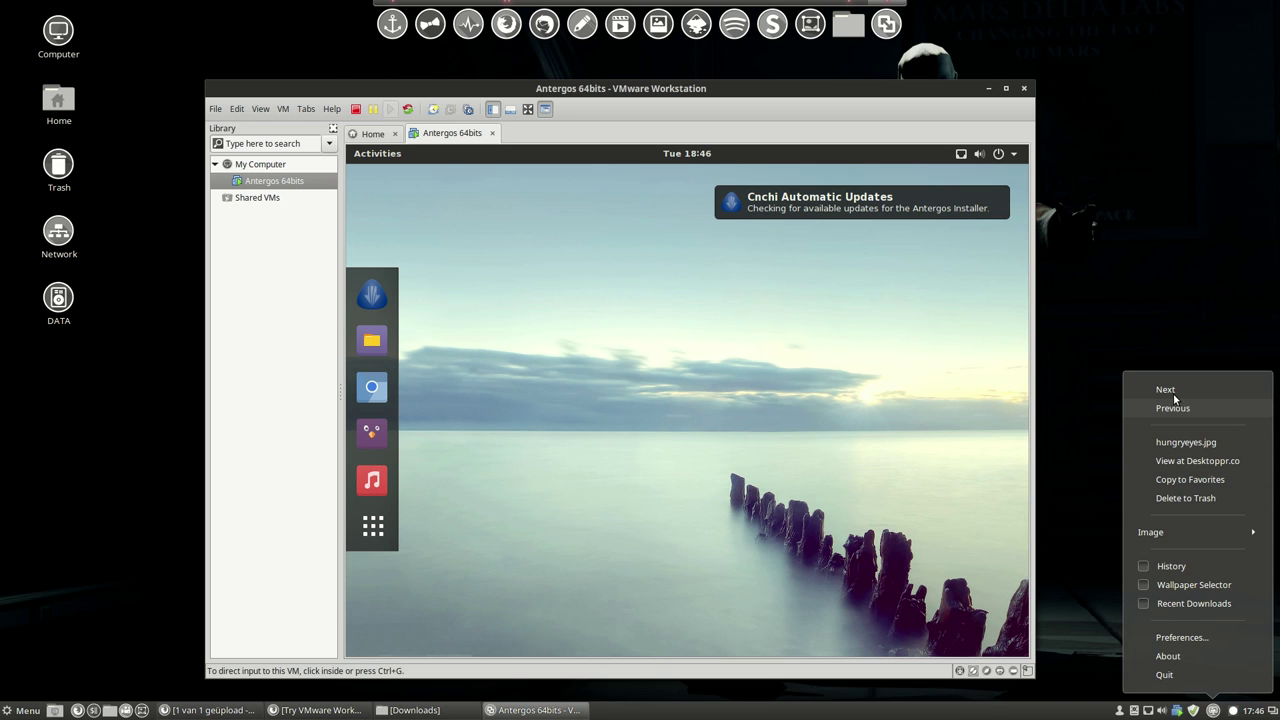
{"action": "left_click", "coordinate": [1166, 390]}
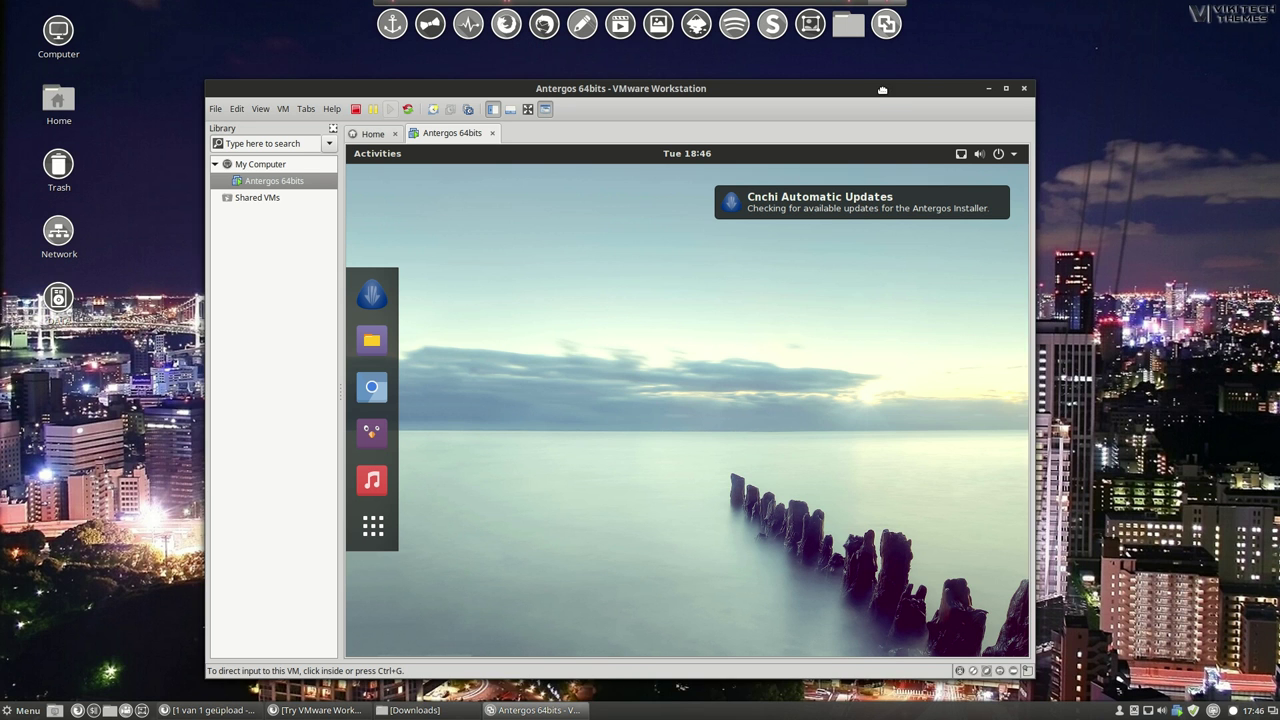
Dismiss the Cnchi update notice and launch the Cnchi installer from the Antergos dock.
{"action": "mouse_move", "coordinate": [882, 90]}
{"action": "left_mouse_down"}
{"action": "mouse_move", "coordinate": [874, 100]}
{"action": "mouse_move", "coordinate": [864, 73]}
{"action": "left_mouse_up"}
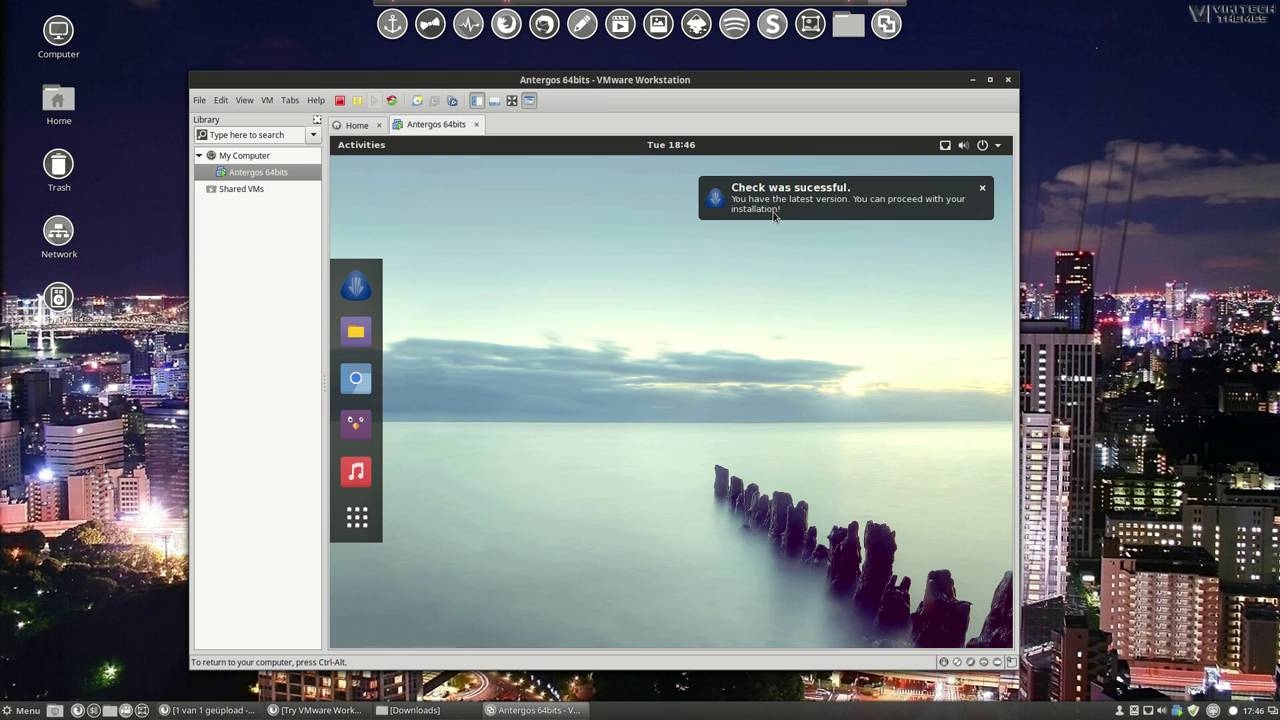
{"action": "left_click", "coordinate": [982, 192]}
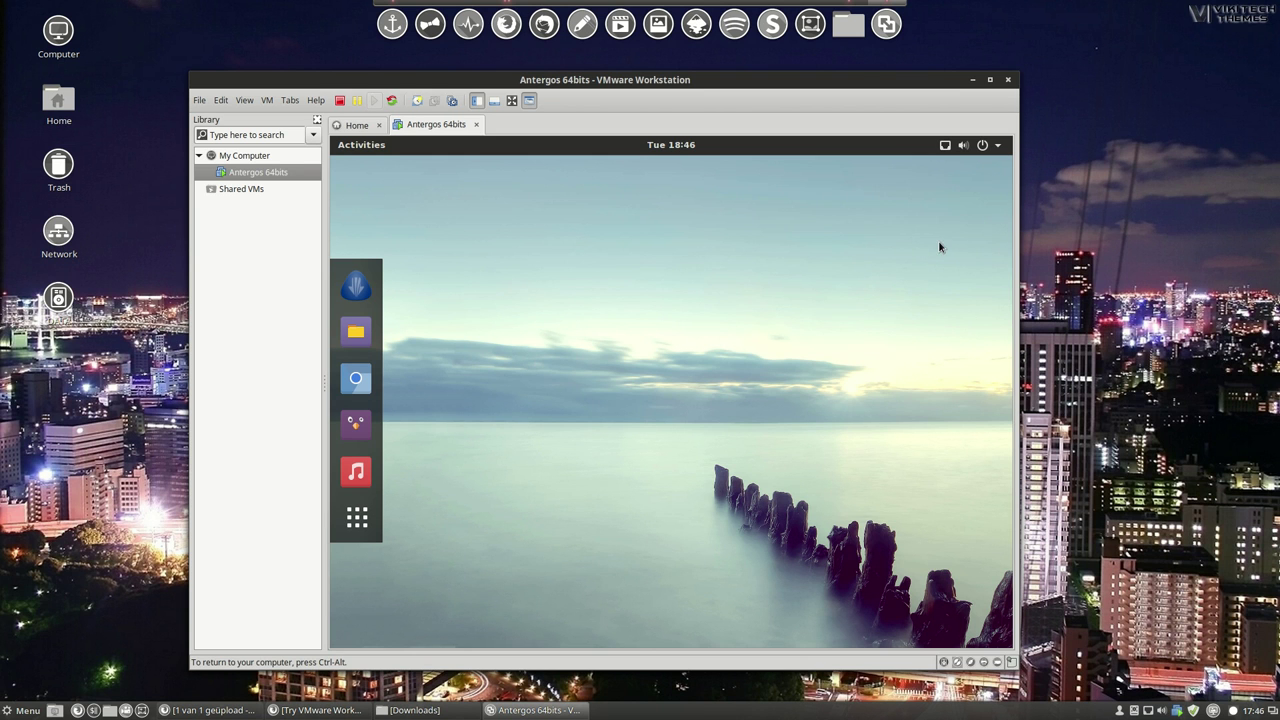
{"action": "left_click", "coordinate": [351, 290]}
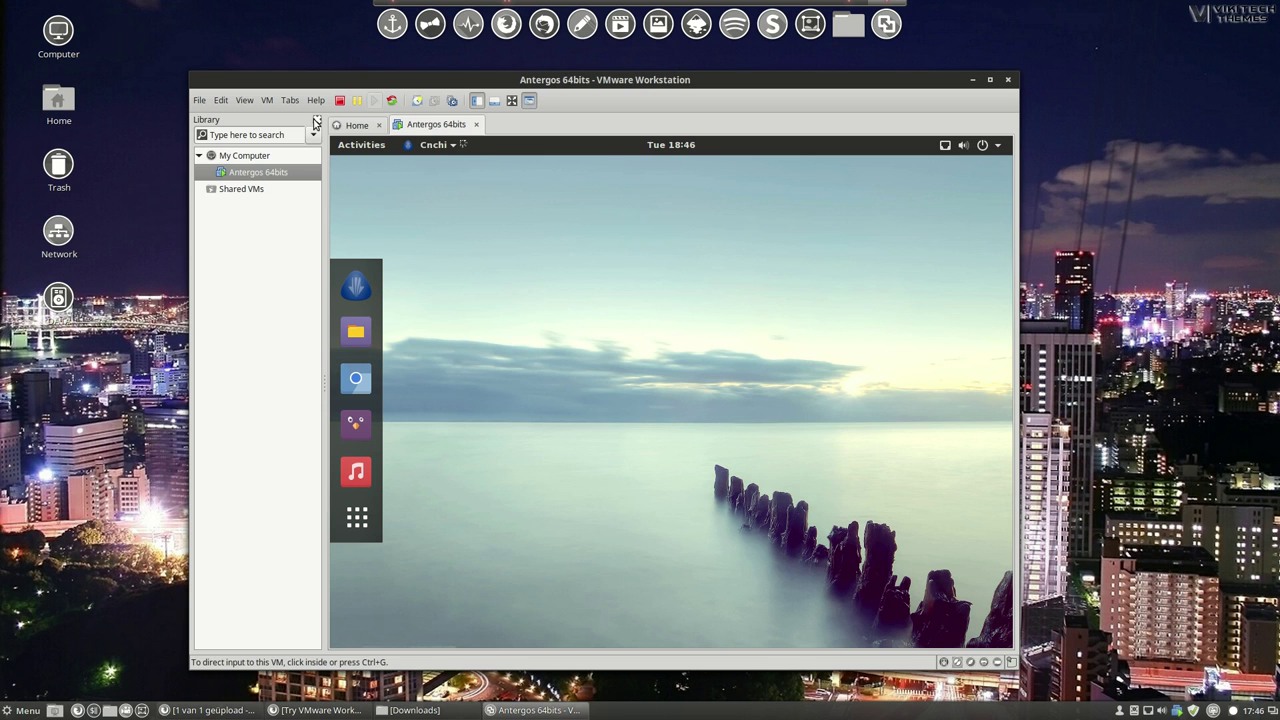
Hide the VMware library pane, reposition the window, and choose Install It in Cnchi.
{"action": "left_click", "coordinate": [315, 120]}
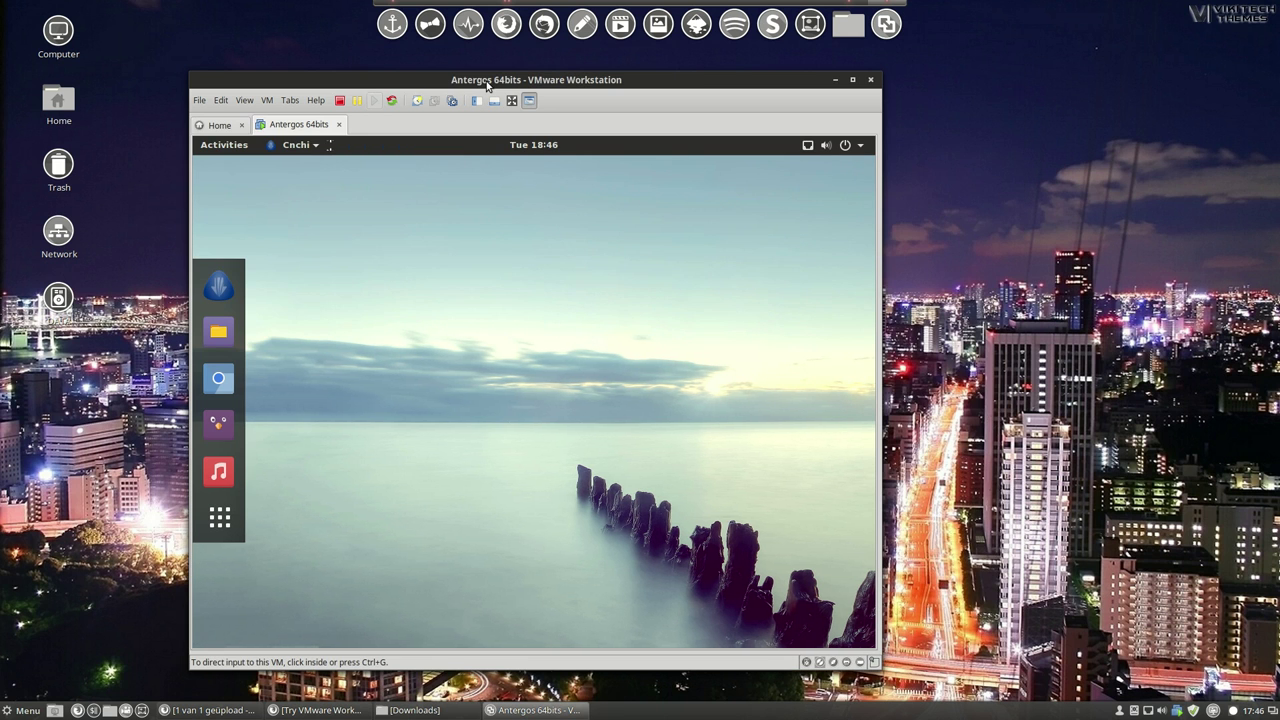
{"action": "left_click_drag", "start_coordinate": [537, 83], "coordinate": [612, 49]}
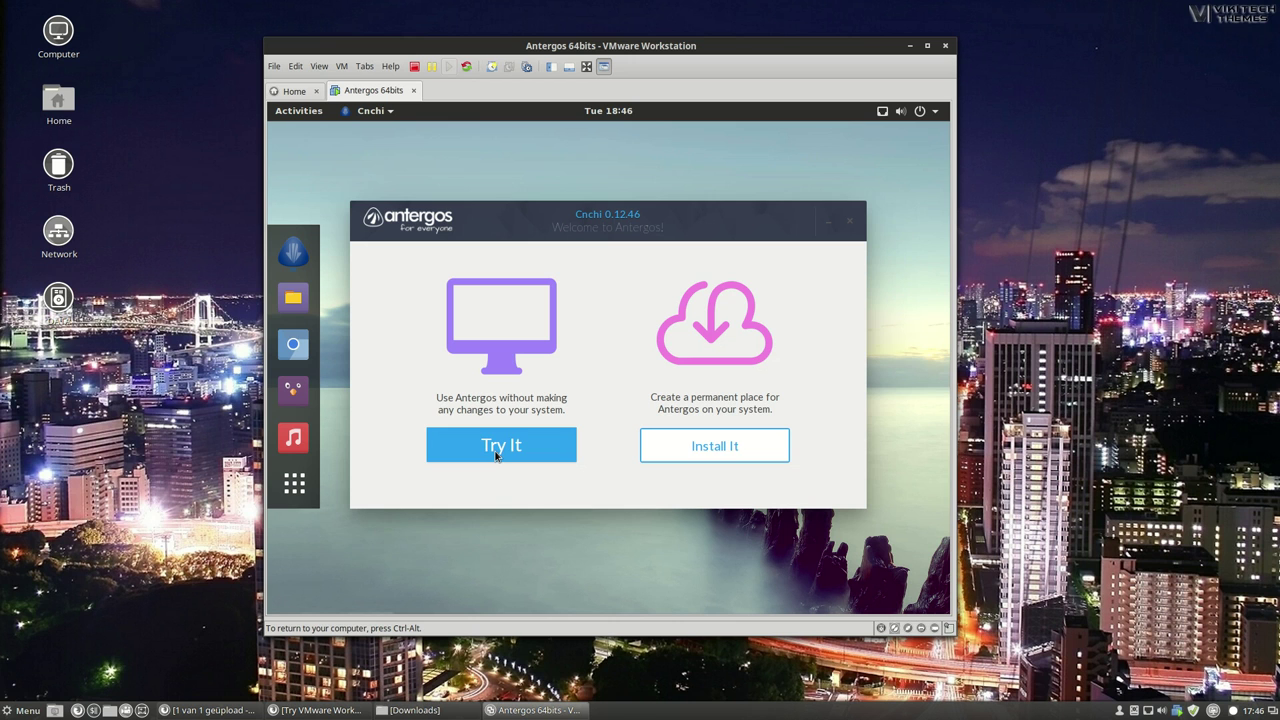
{"action": "left_click", "coordinate": [686, 452]}
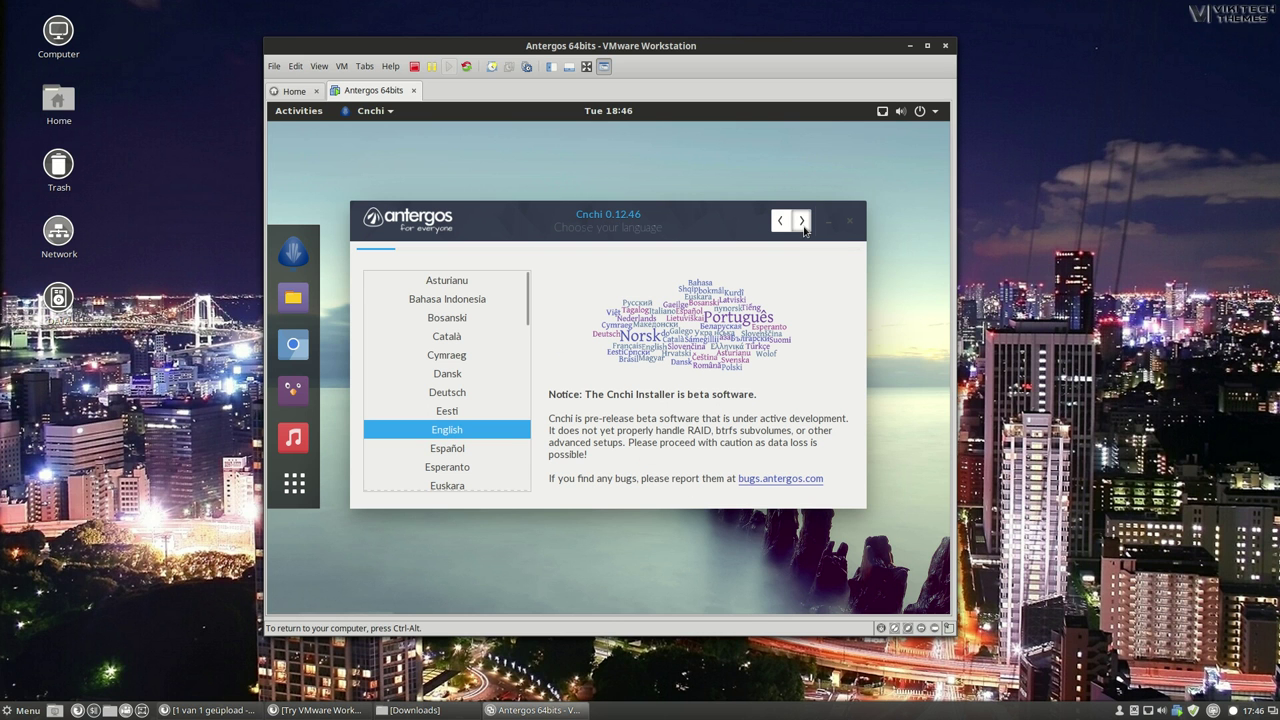
Pass the language and system check pages, choose English (GB), United Kingdom, and close the error.
{"action": "left_click", "coordinate": [802, 222]}
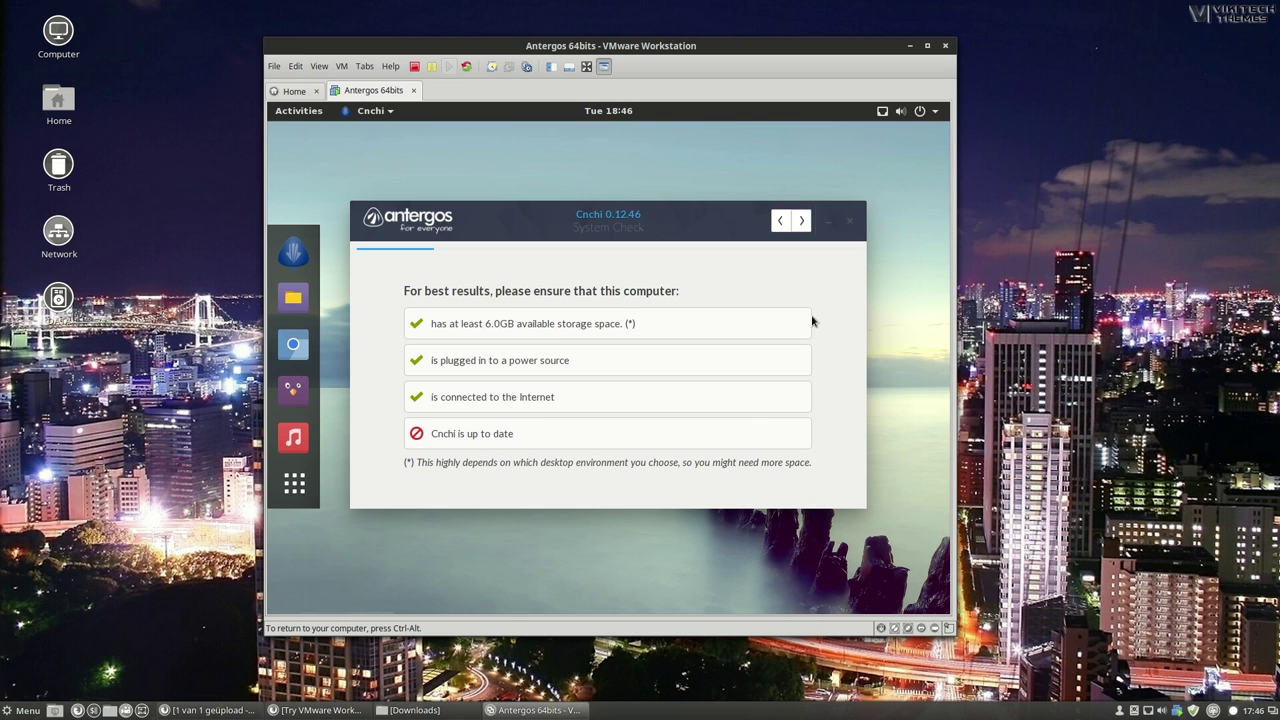
{"action": "left_click", "coordinate": [802, 221]}
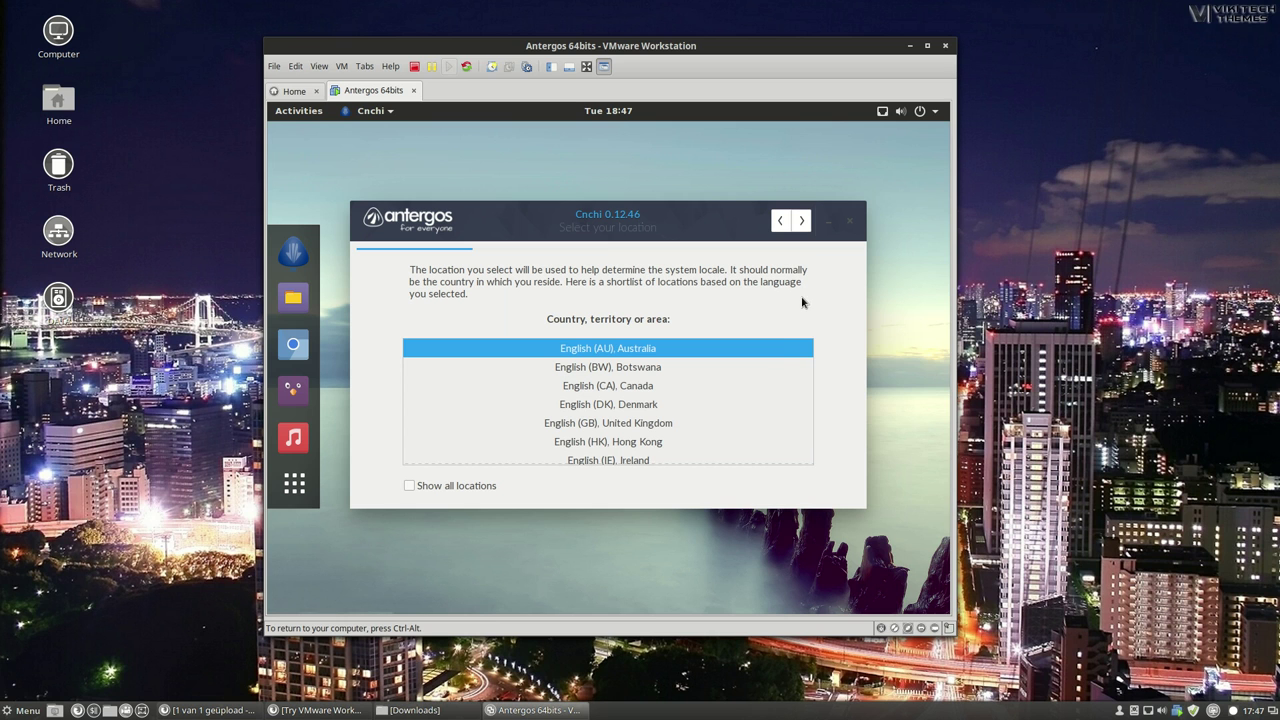
{"action": "left_click", "coordinate": [741, 423]}
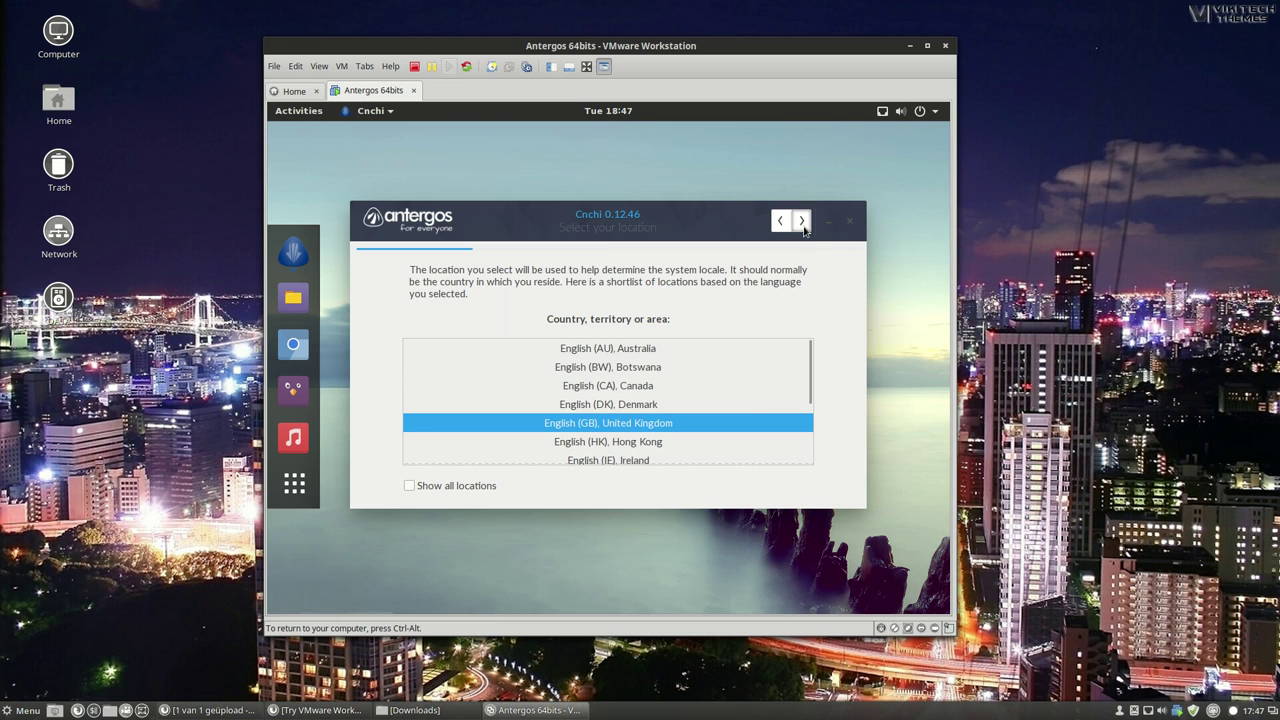
{"action": "left_click", "coordinate": [801, 221]}
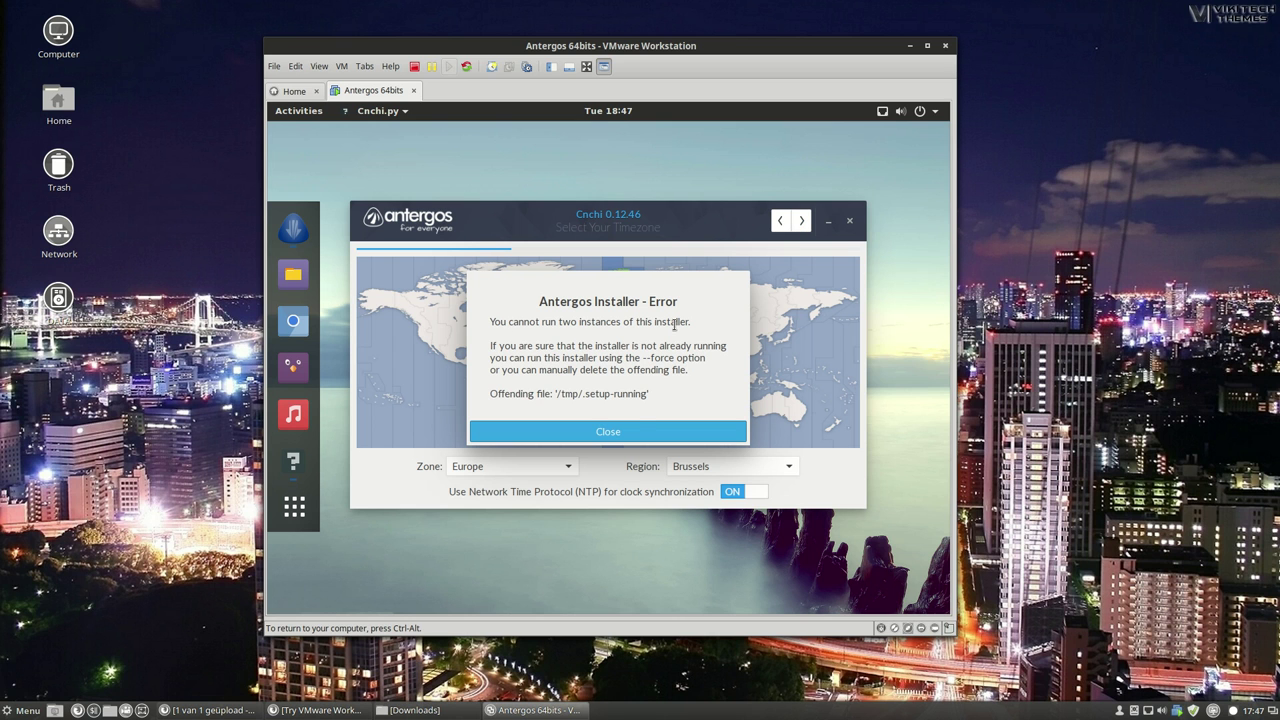
{"action": "left_click", "coordinate": [625, 438]}
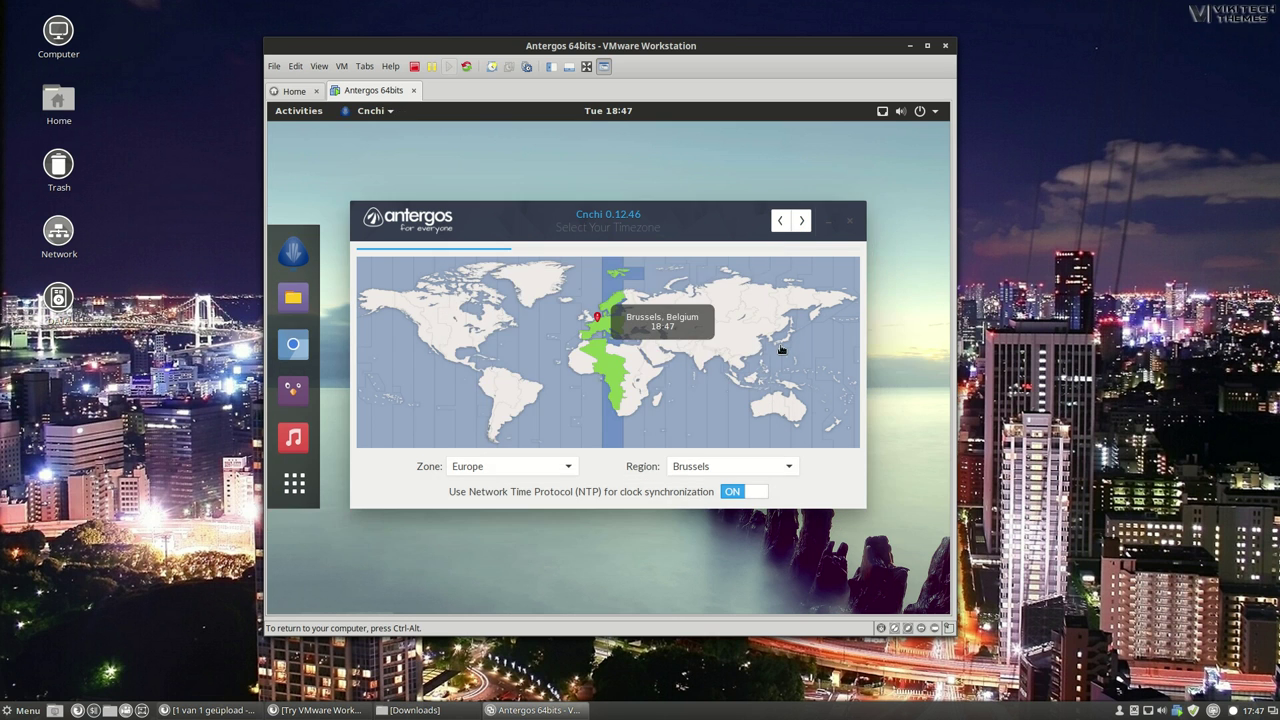
Accept the English (UK) keyboard layout, preview desktops Base through Xfce, and select Cinnamon.
{"action": "mouse_move", "coordinate": [734, 213]}
{"action": "left_mouse_down"}
{"action": "mouse_move", "coordinate": [713, 341]}
{"action": "mouse_move", "coordinate": [775, 354]}
{"action": "mouse_move", "coordinate": [726, 229]}
{"action": "mouse_move", "coordinate": [731, 198]}
{"action": "left_mouse_up"}
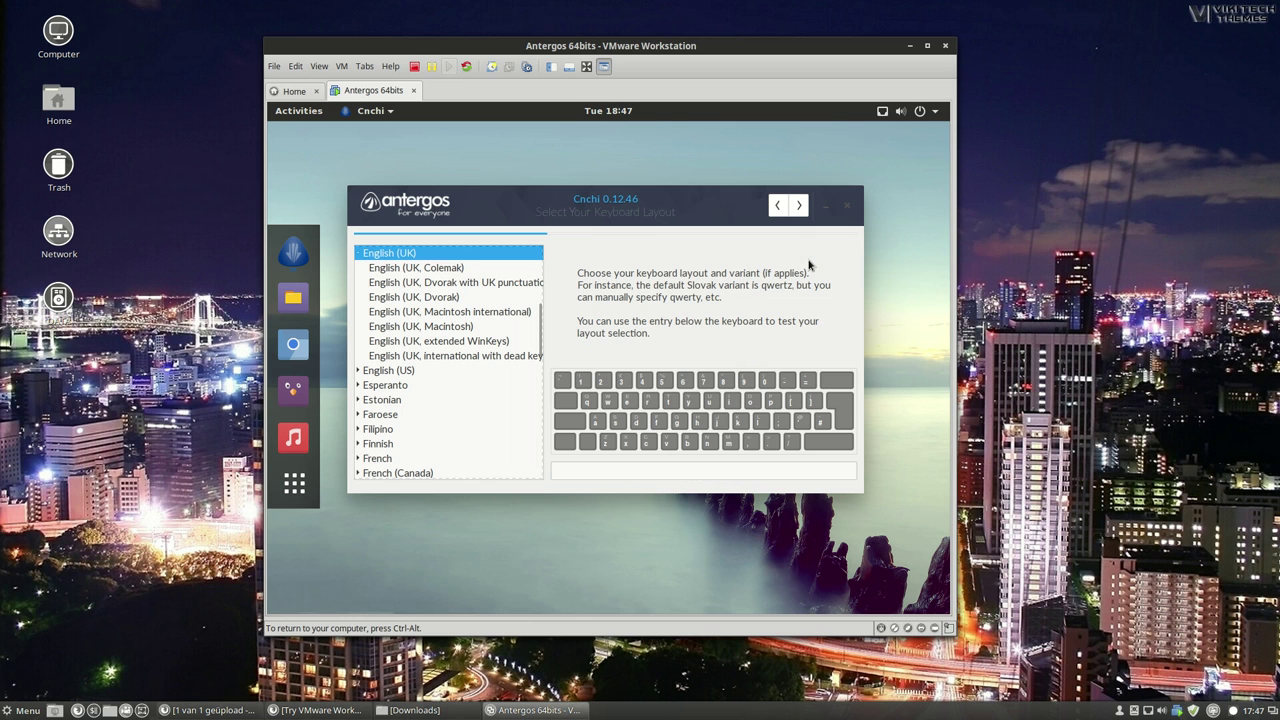
{"action": "left_click", "coordinate": [800, 206]}
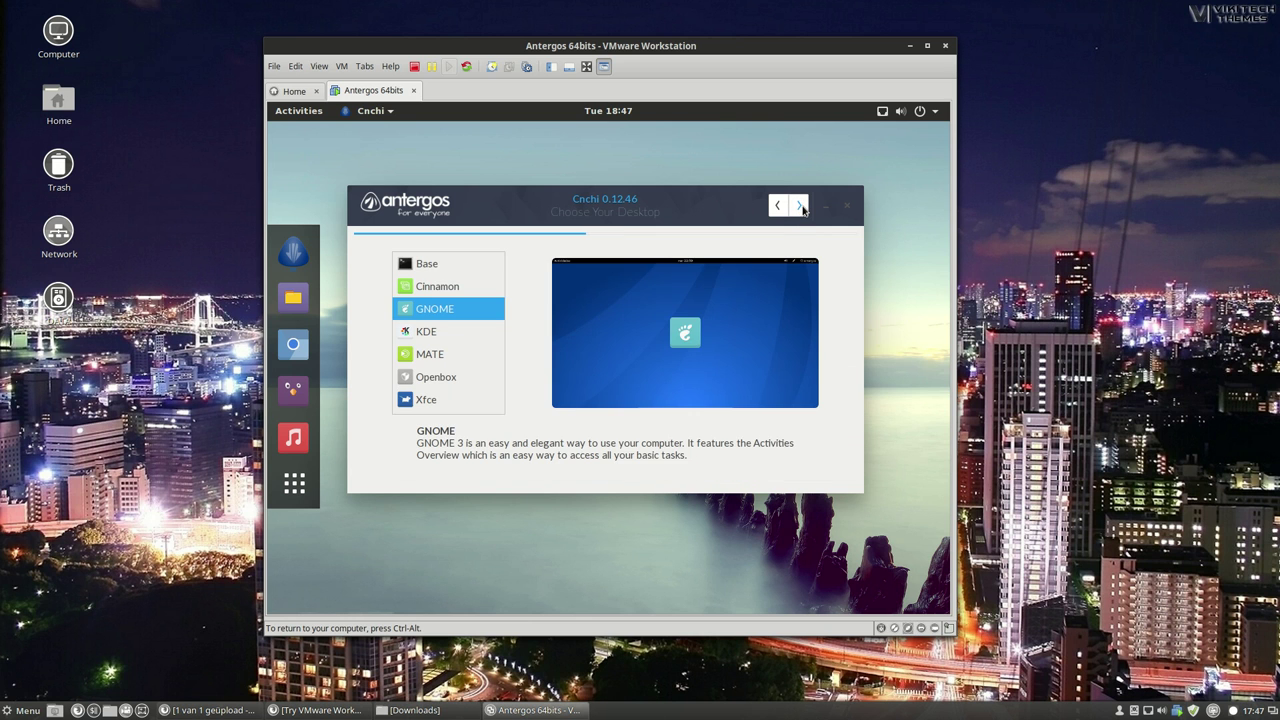
{"action": "left_click", "coordinate": [461, 271]}
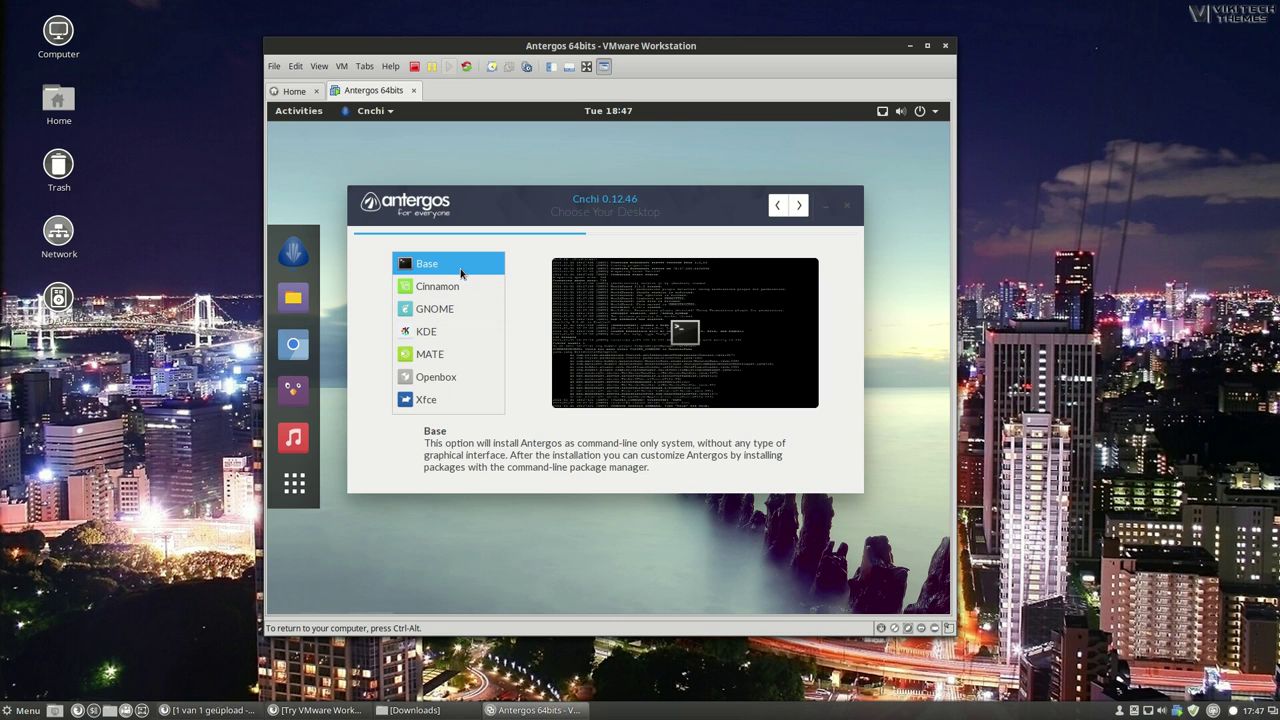
{"action": "left_click", "coordinate": [459, 286]}
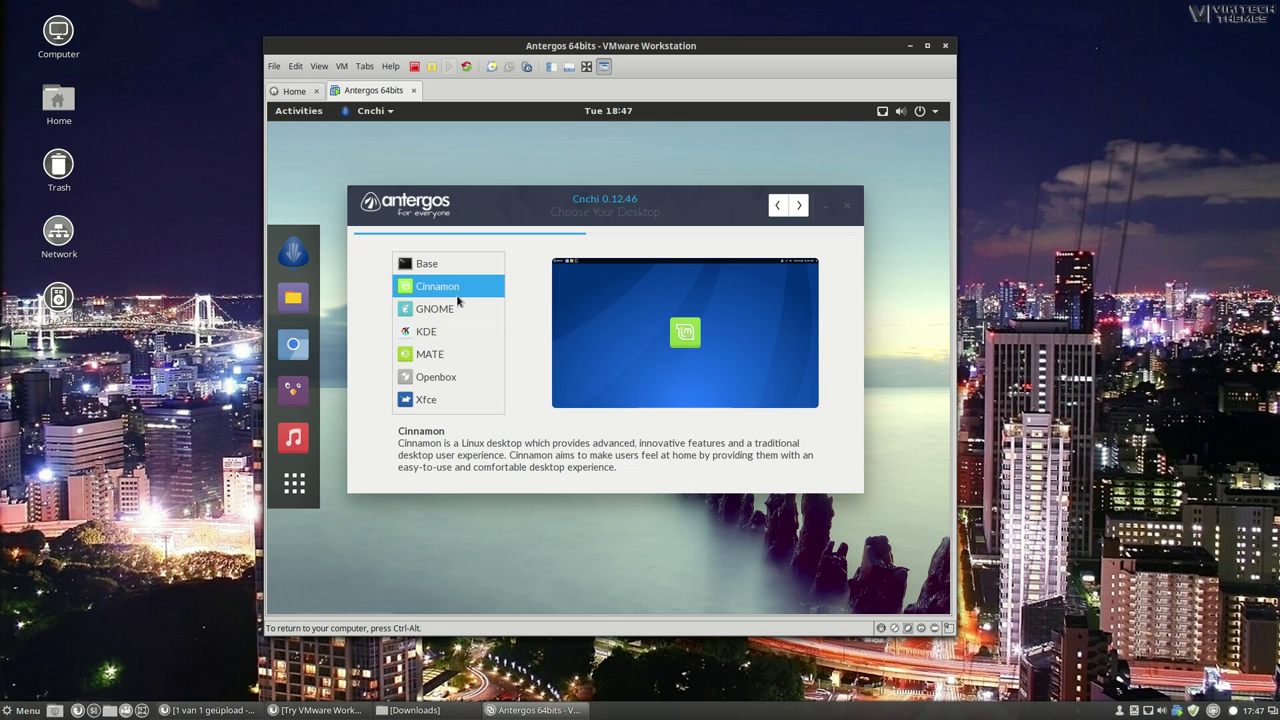
{"action": "left_click", "coordinate": [457, 311]}
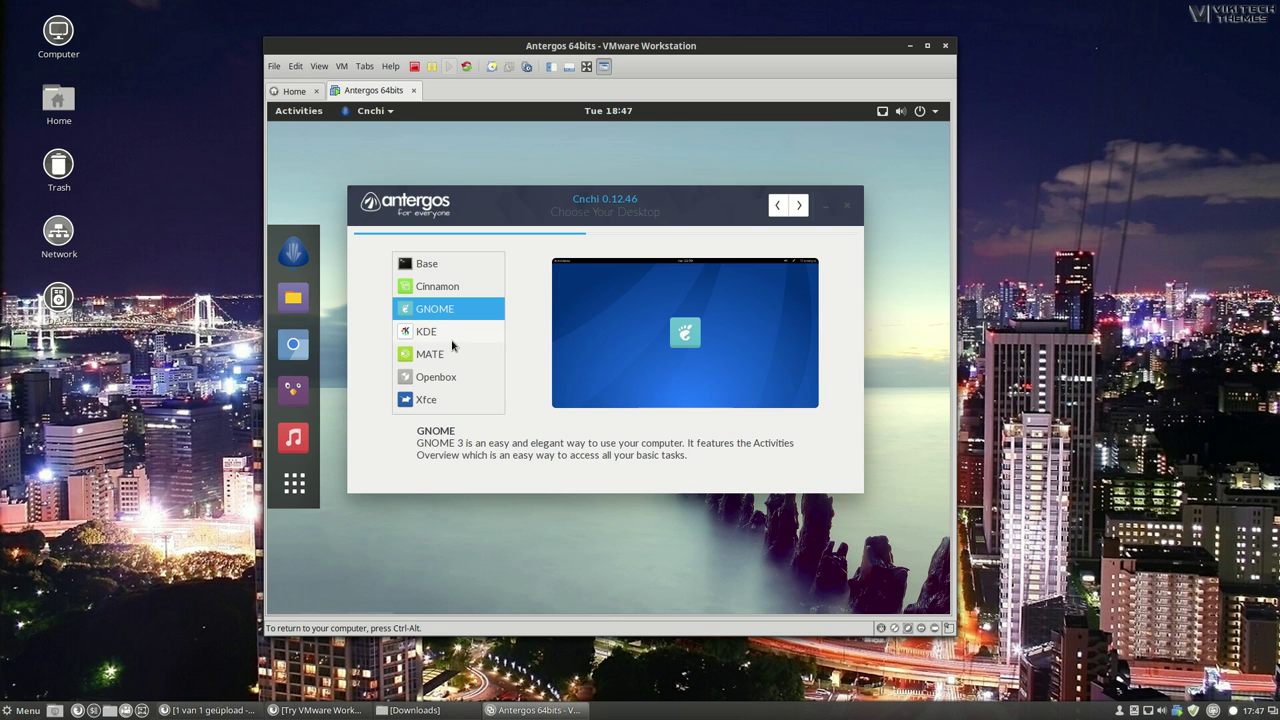
{"action": "left_click", "coordinate": [452, 340]}
{"action": "left_click", "coordinate": [452, 355]}
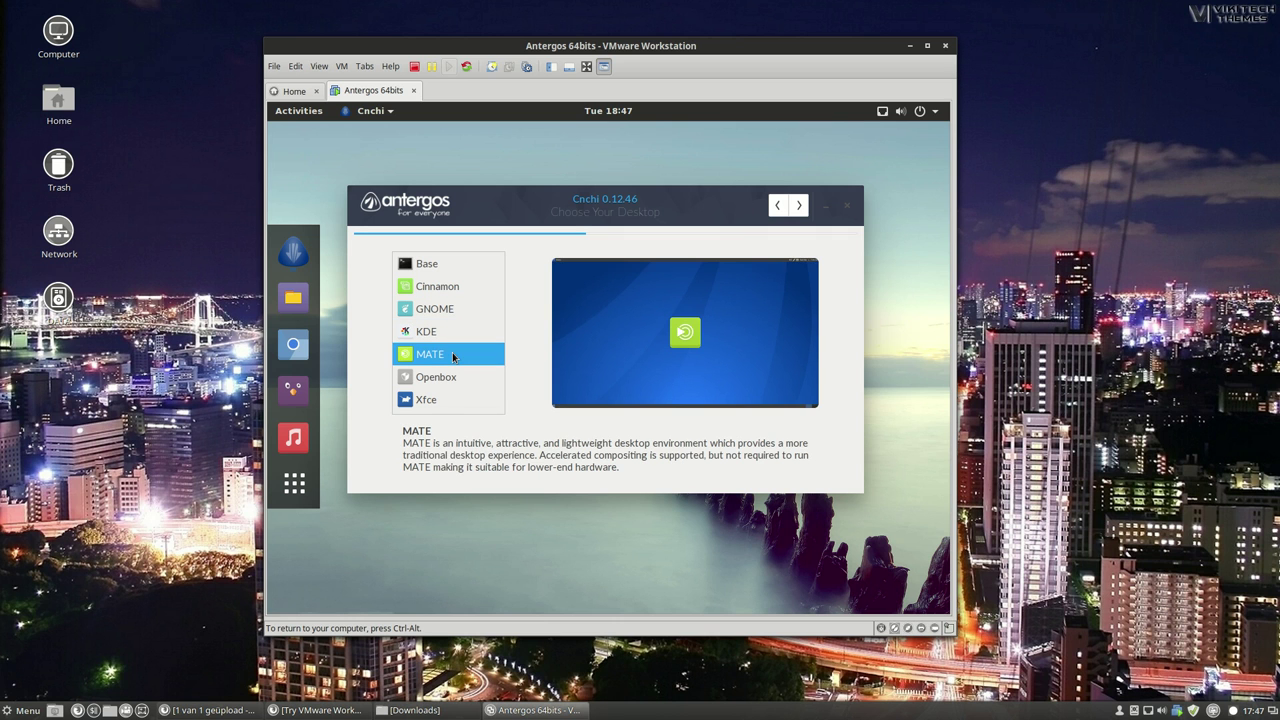
{"action": "left_click", "coordinate": [451, 377]}
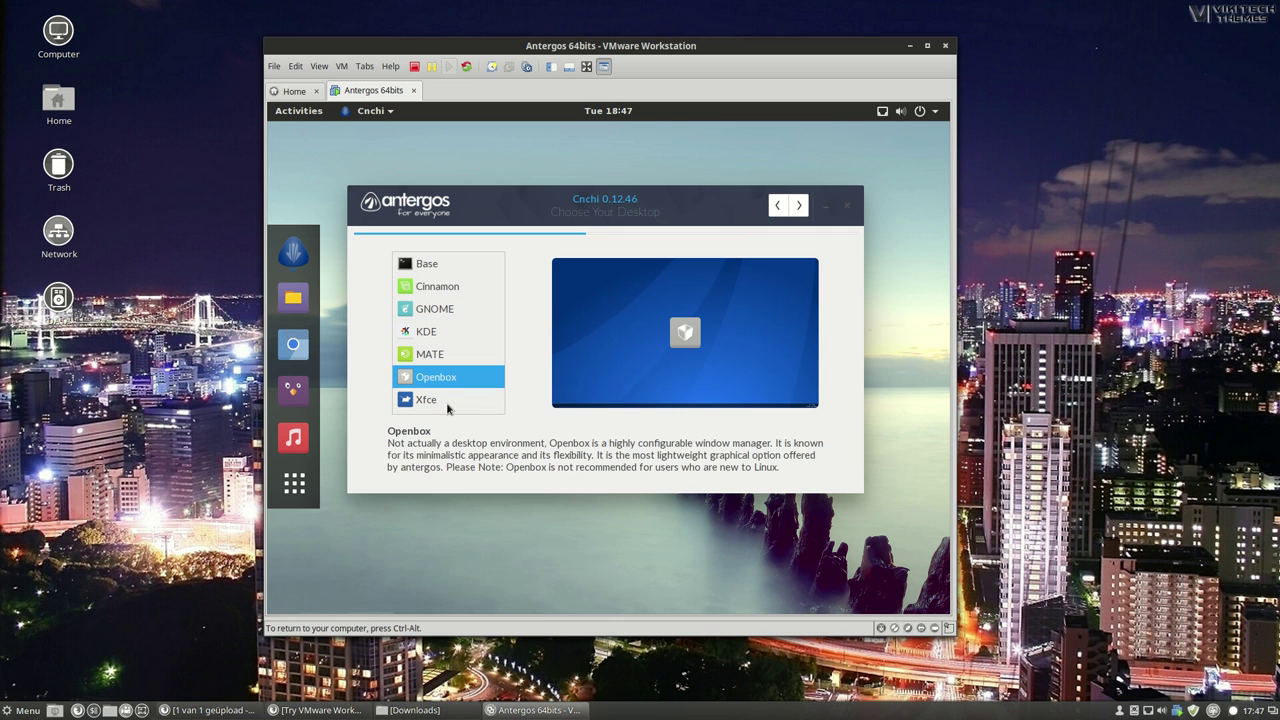
{"action": "left_click", "coordinate": [447, 400]}
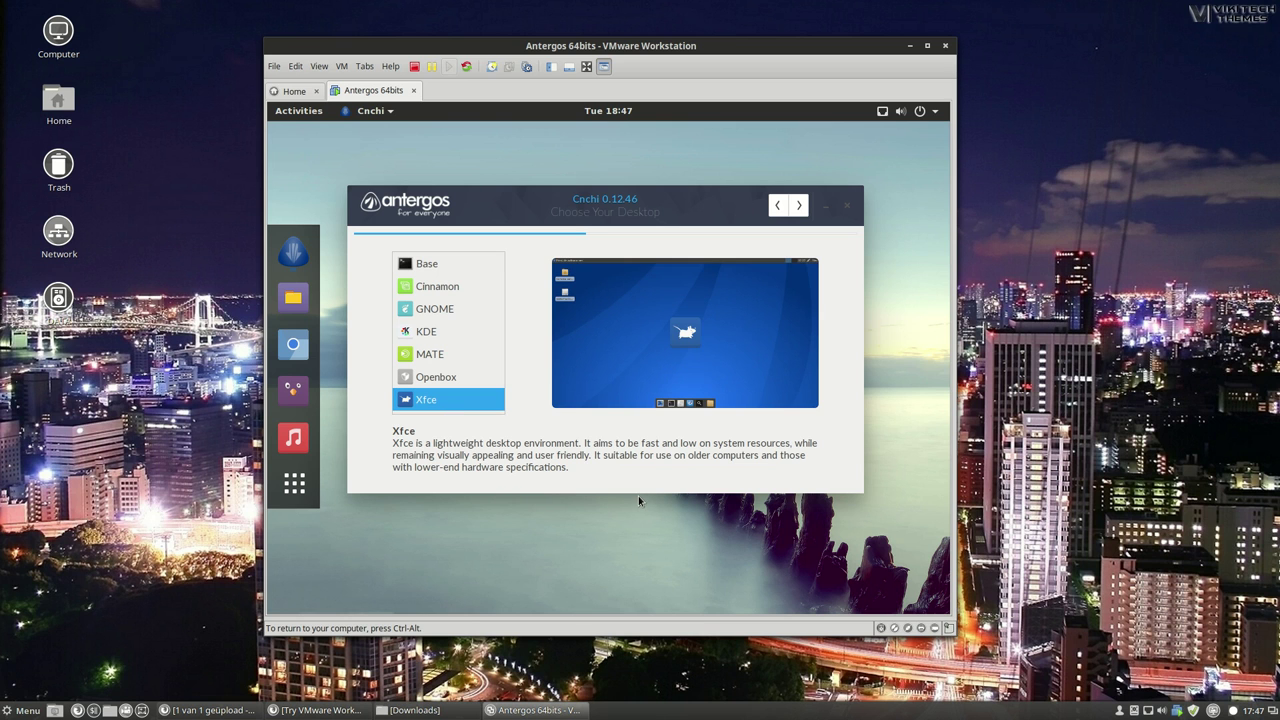
{"action": "left_click", "coordinate": [452, 289]}
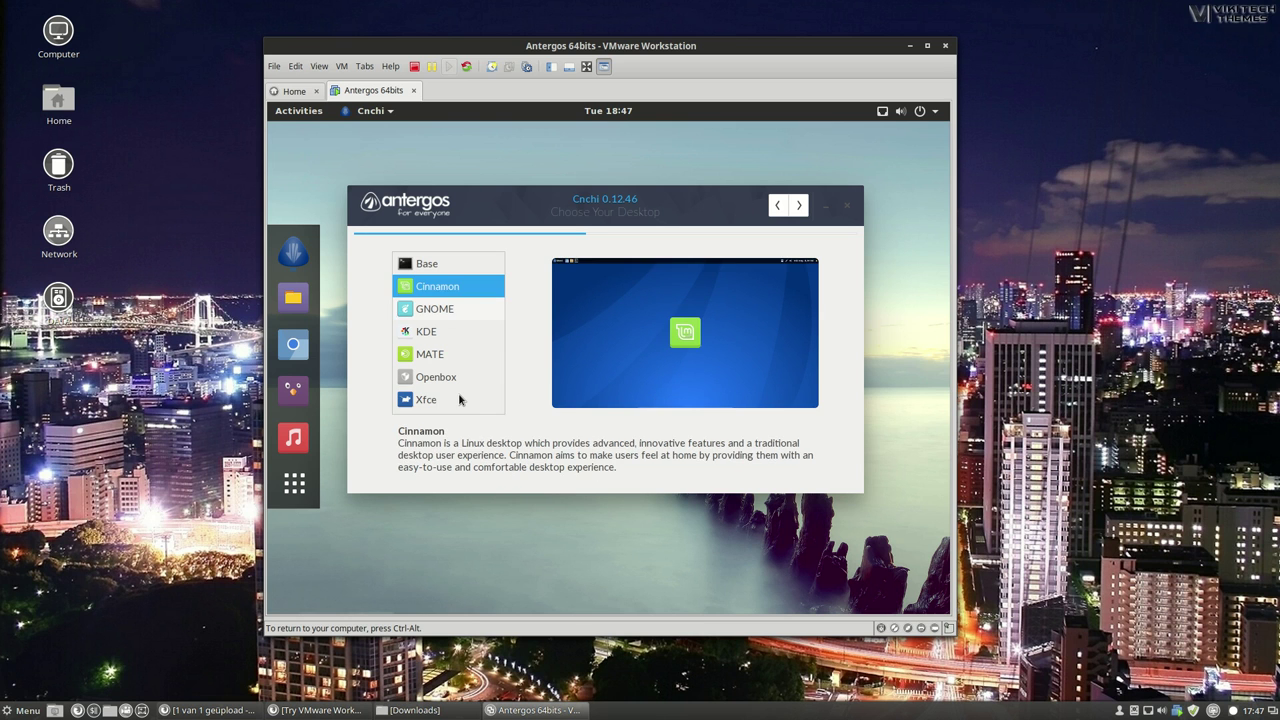
Enable AUR, Extra Truetype Fonts and Firefox, leaving Bluetooth and the LTS kernel off.
{"action": "left_click", "coordinate": [799, 205]}
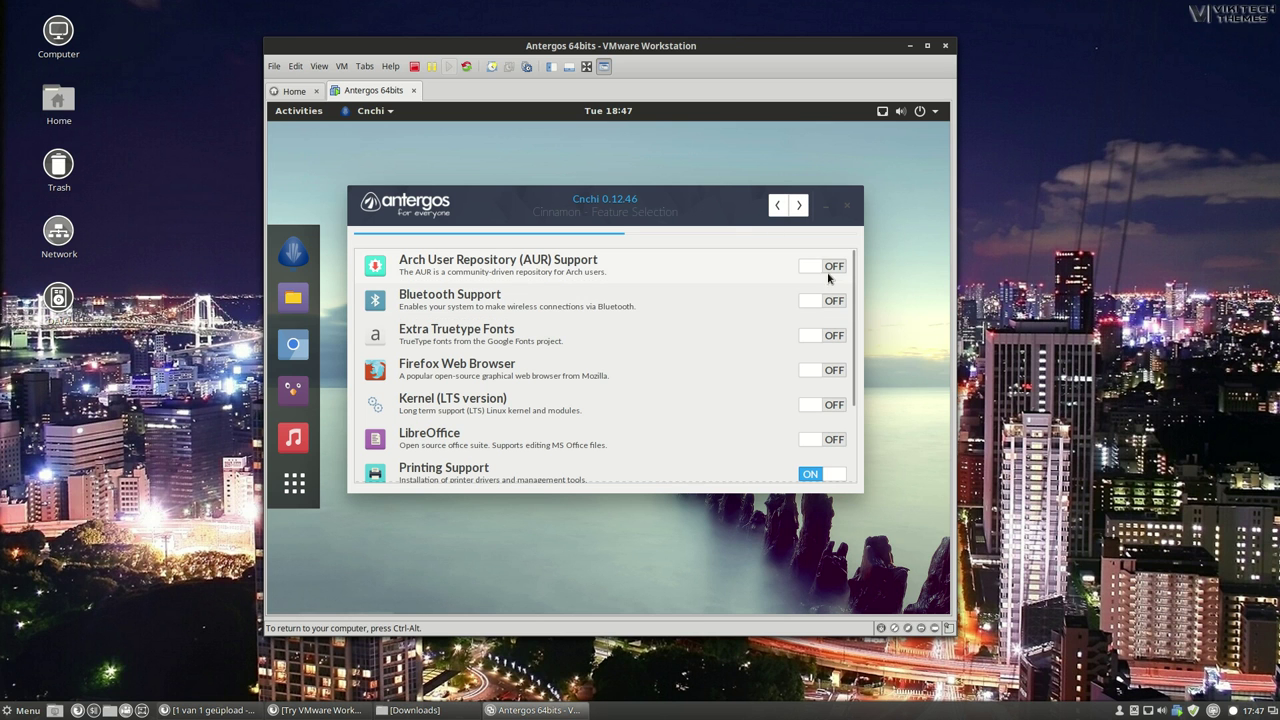
{"action": "left_click", "coordinate": [826, 268]}
{"action": "left_click", "coordinate": [809, 304]}
{"action": "left_click", "coordinate": [809, 307]}
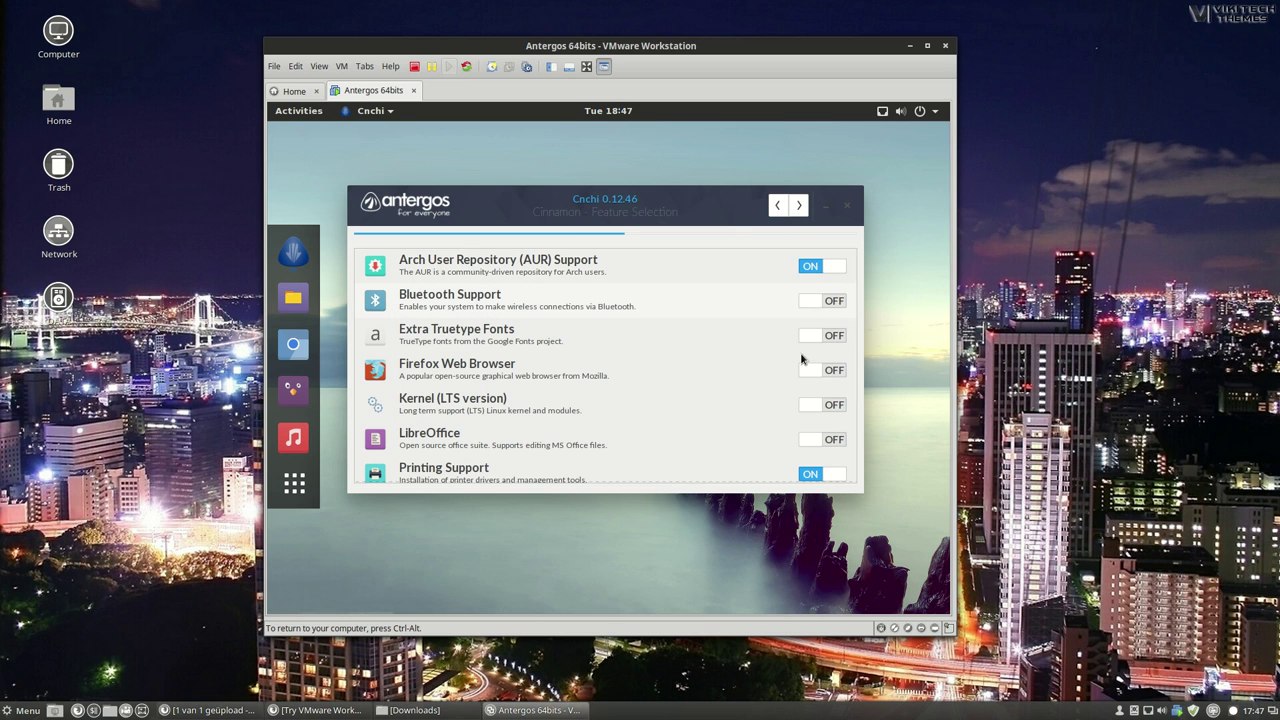
{"action": "left_click", "coordinate": [836, 347]}
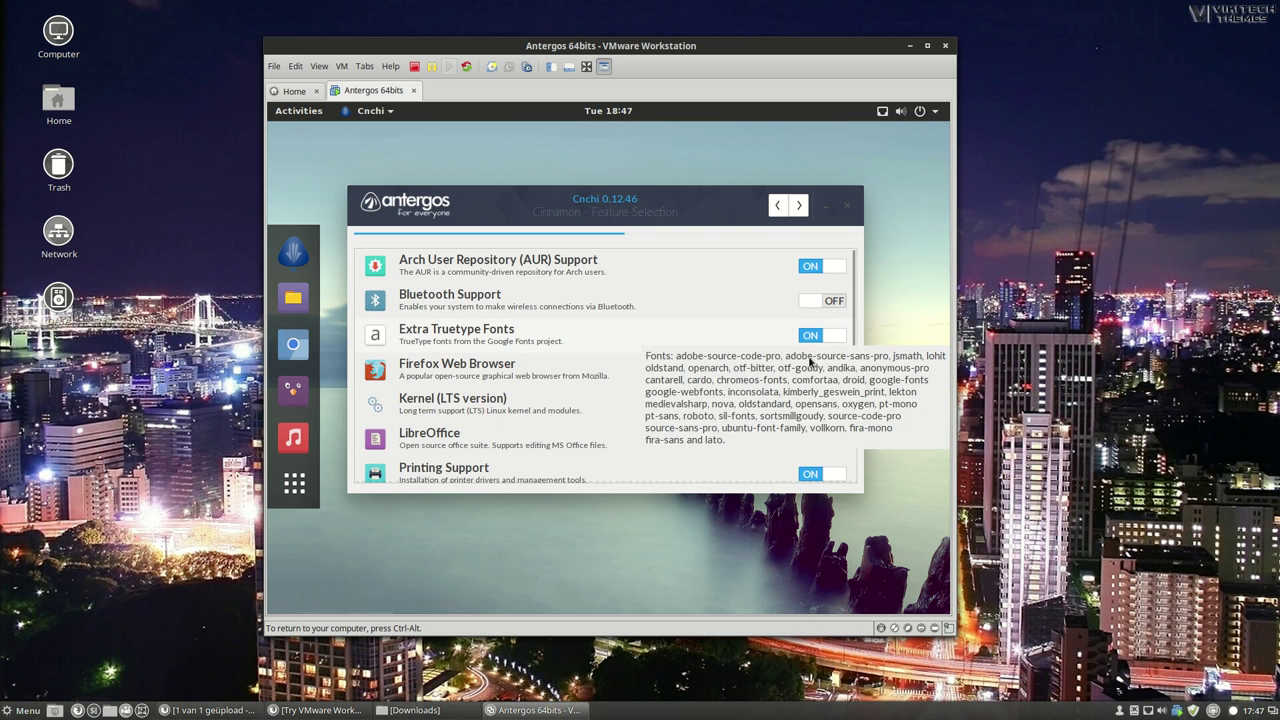
{"action": "left_click", "coordinate": [831, 386]}
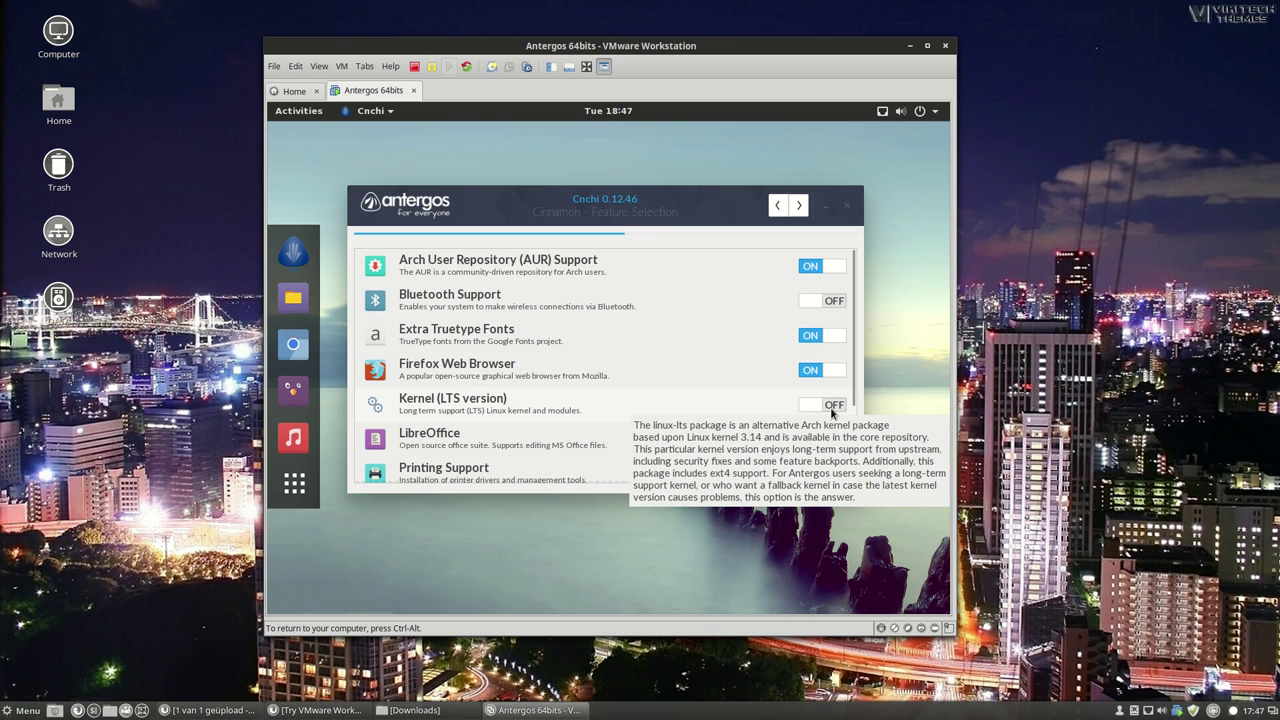
{"action": "left_click", "coordinate": [831, 408]}
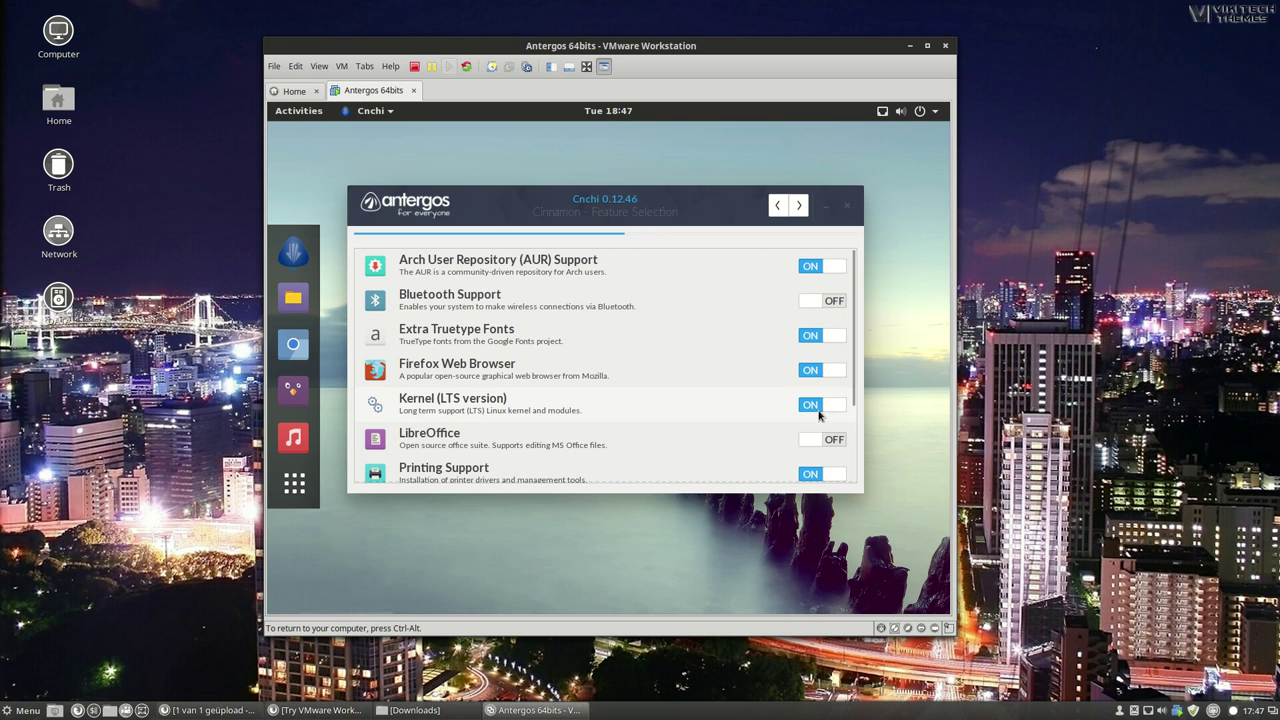
{"action": "left_click", "coordinate": [818, 410]}
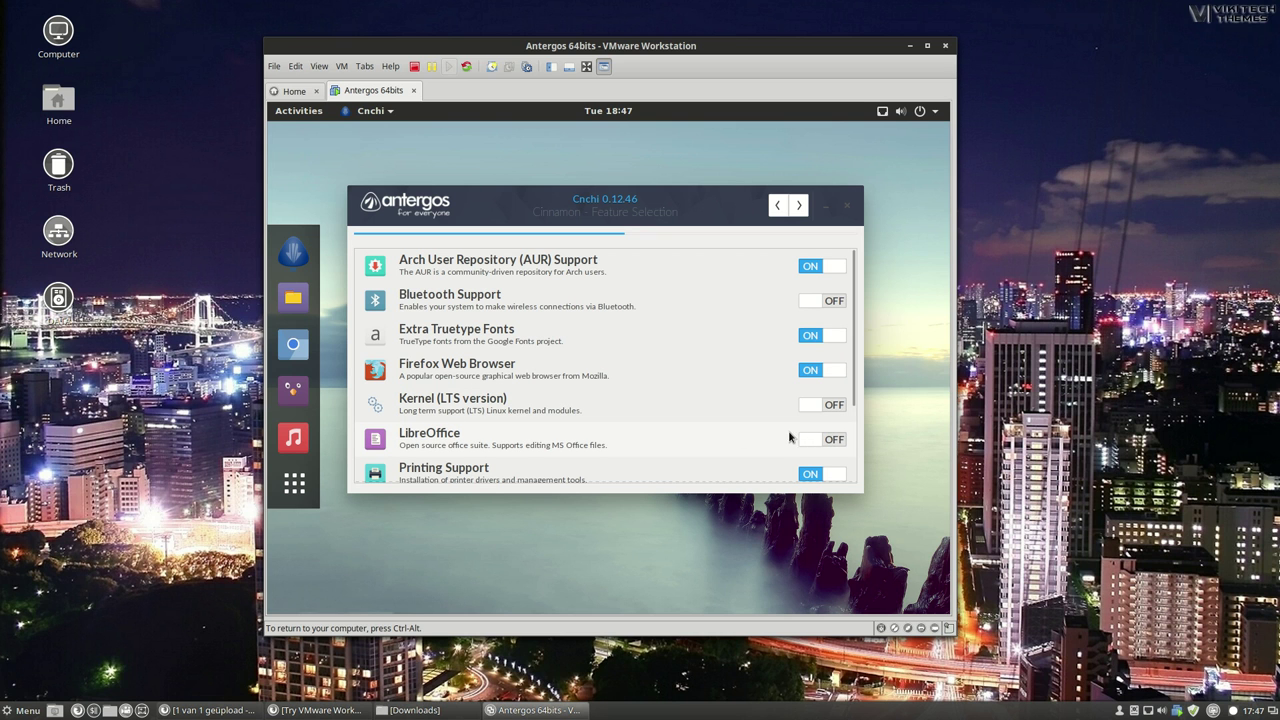
{"action": "scroll", "coordinate": [792, 442], "scroll_direction": "down", "scroll_amount": 3}
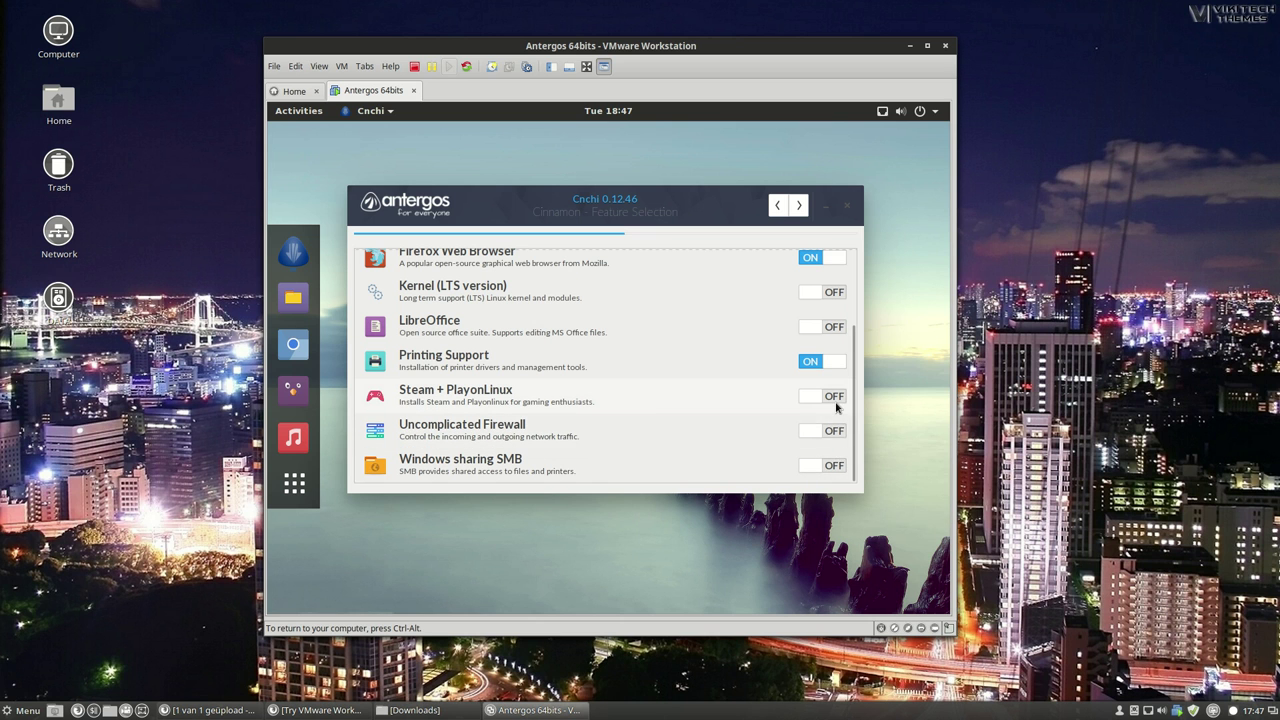
{"action": "mouse_move", "coordinate": [837, 406]}
{"action": "scroll", "coordinate": [820, 338], "scroll_direction": "up", "scroll_amount": 1}
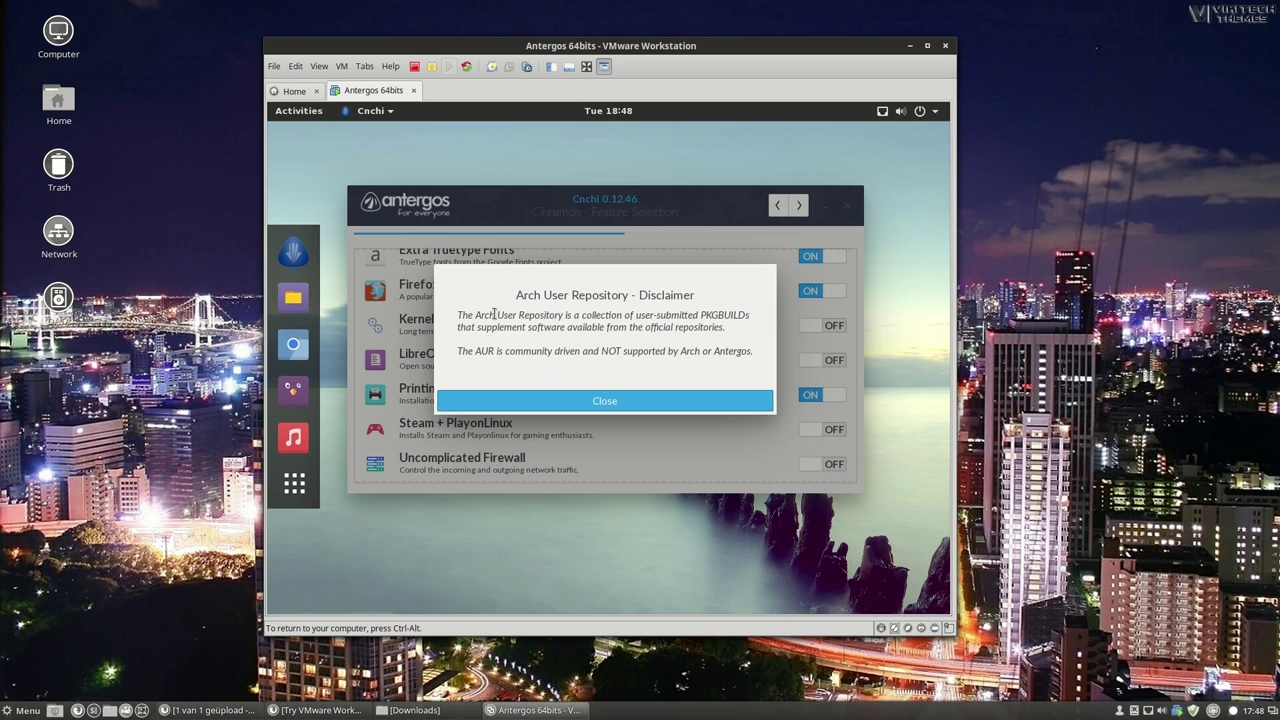
Close the AUR disclaimer and continue with 'Erase disk and install Antergos' on the 26 GB disk.
{"action": "left_click", "coordinate": [641, 316]}
{"action": "left_click_drag", "start_coordinate": [646, 316], "coordinate": [740, 330]}
{"action": "left_click", "coordinate": [606, 400]}
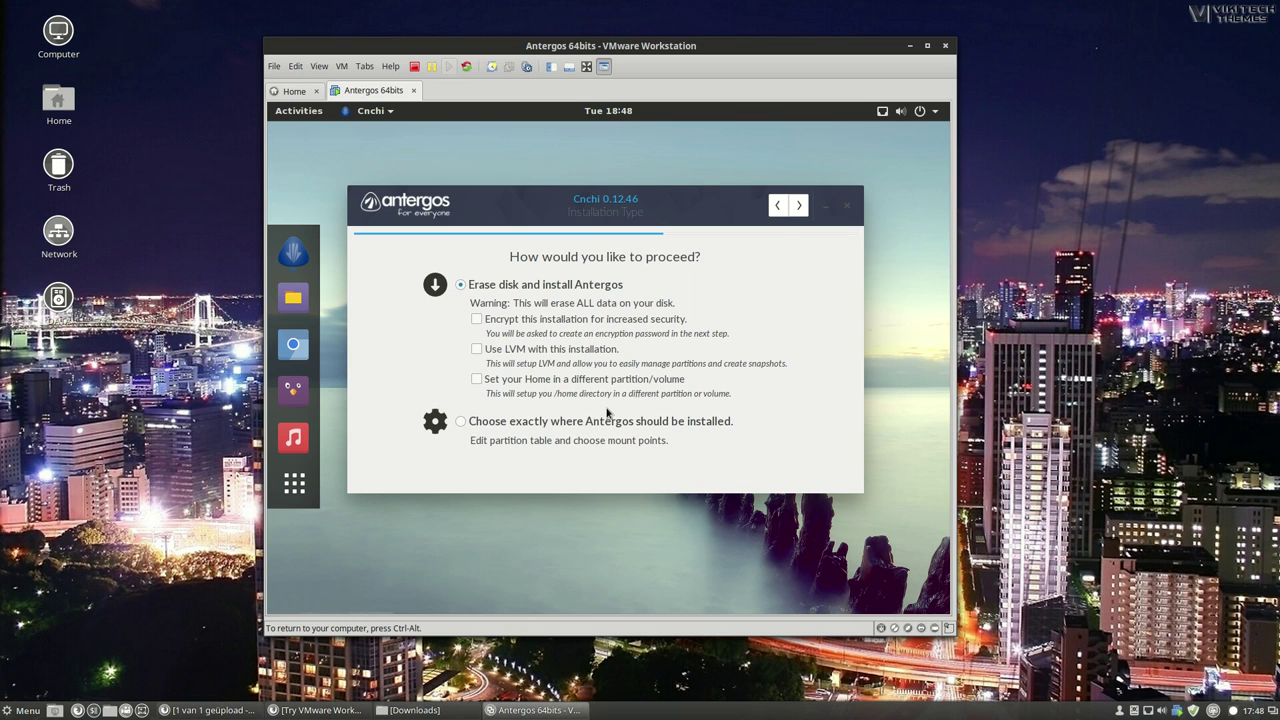
{"action": "left_click", "coordinate": [798, 207]}
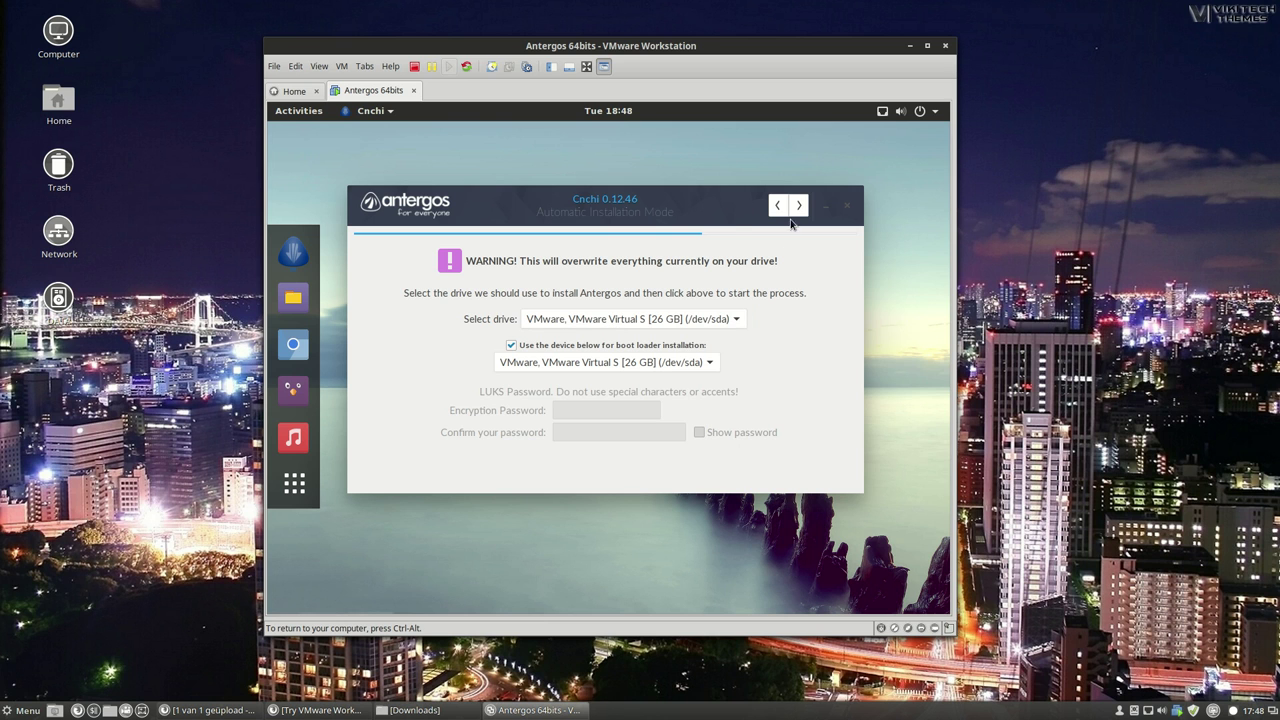
Review the Installation Summary and confirm it to start installing.
{"action": "left_click", "coordinate": [799, 206]}
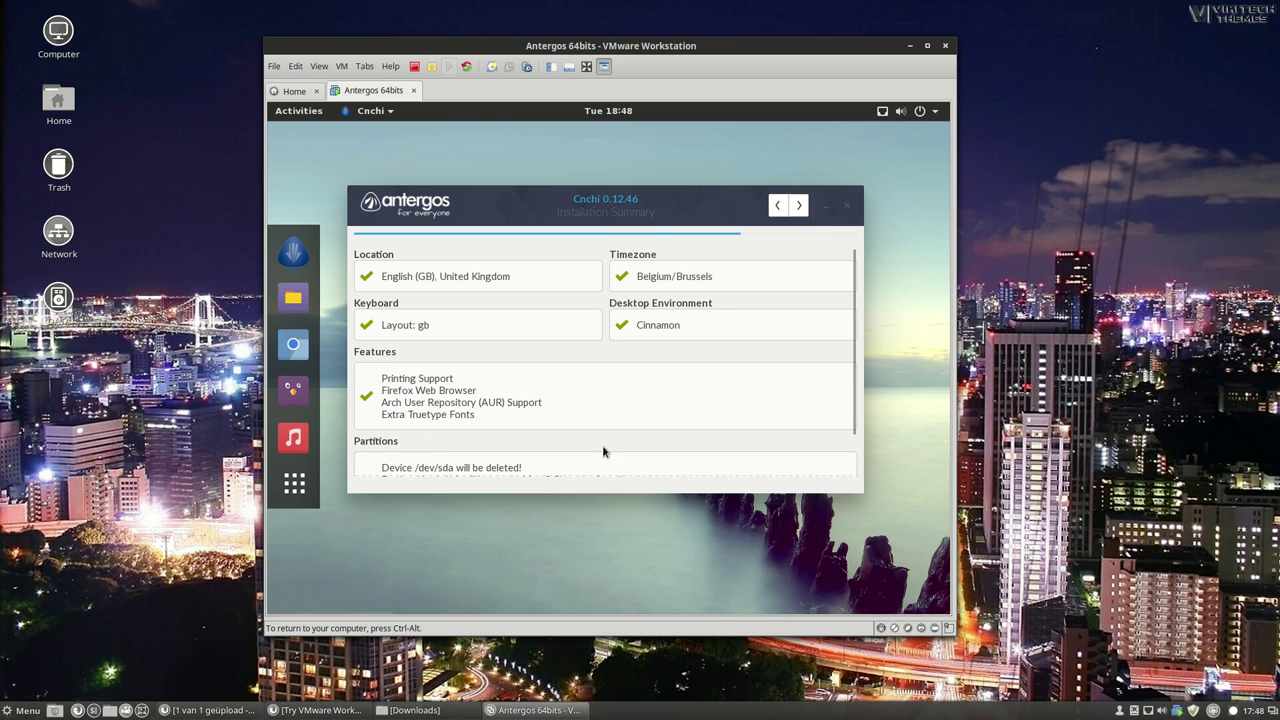
{"action": "scroll", "coordinate": [630, 430], "scroll_direction": "down", "scroll_amount": 2}
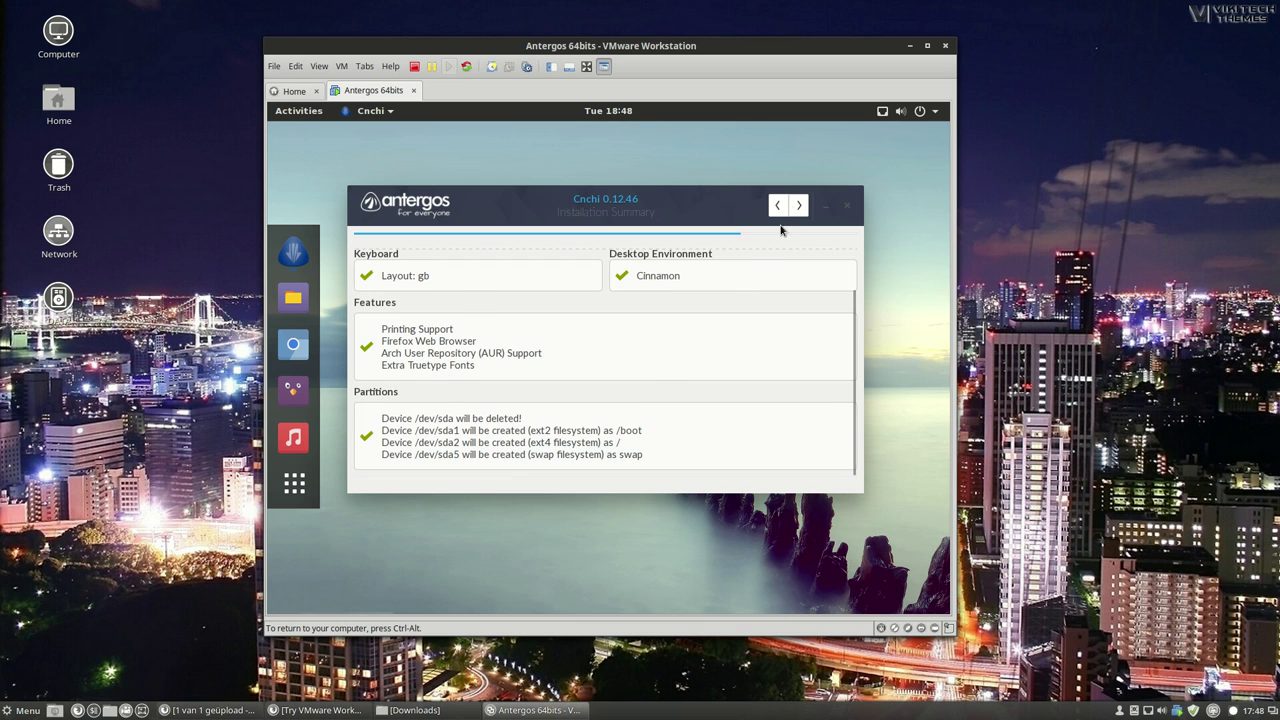
{"action": "left_click", "coordinate": [799, 205]}
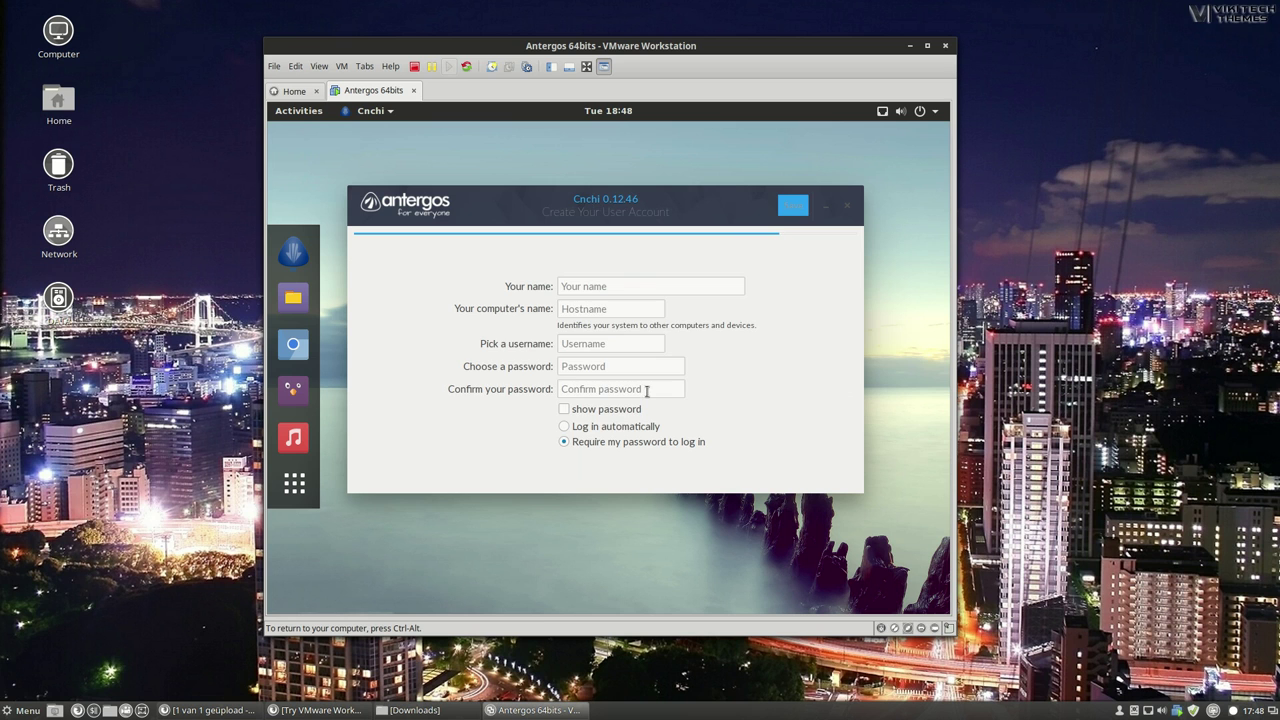
Enter the user's full name, computer name, username and password in the account form.
{"action": "left_click", "coordinate": [582, 284]}
{"action": "key", "text": "Tab"}
{"action": "key", "text": "Tab"}
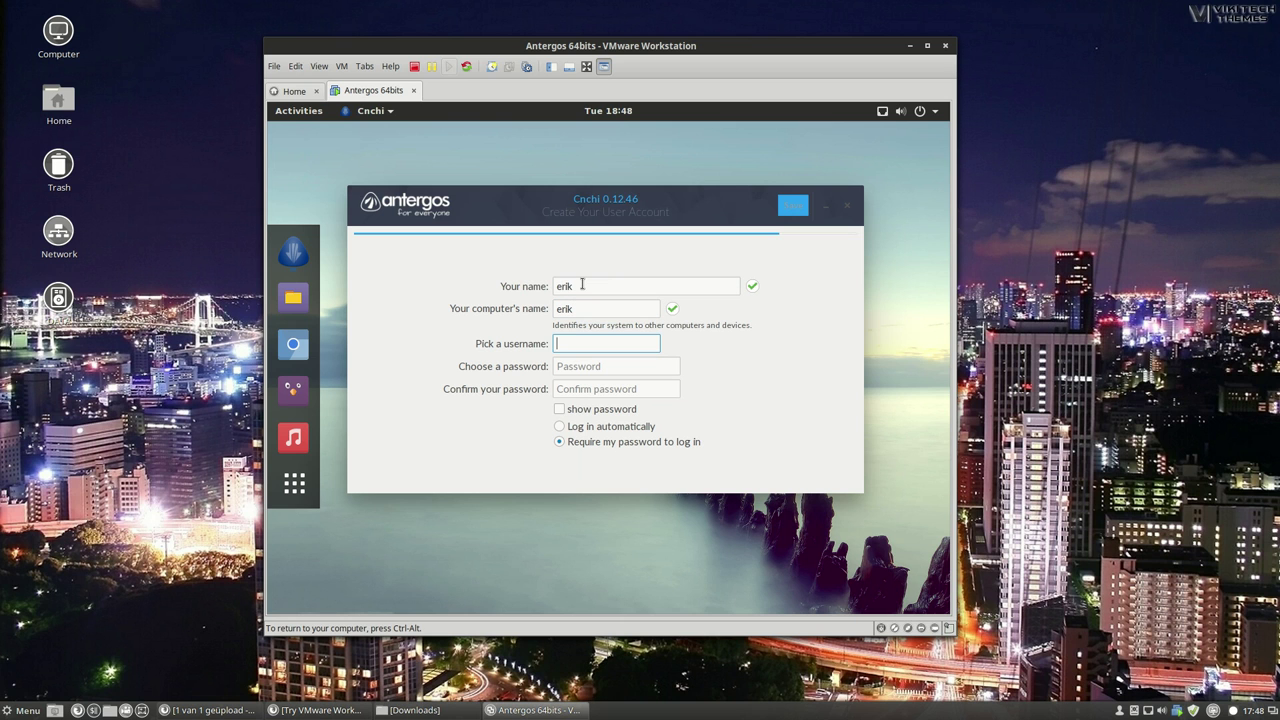
{"action": "key", "text": "Tab"}
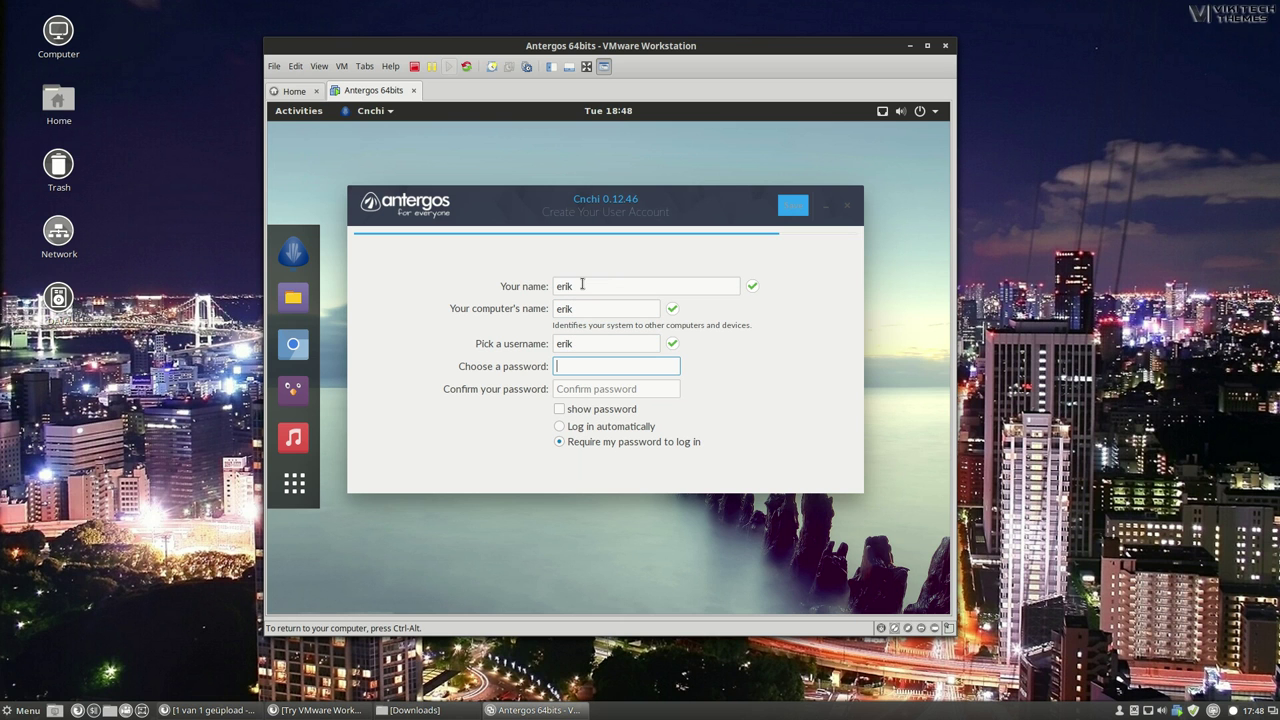
{"action": "key", "text": "Tab"}
Repeat the password to confirm it and set the account to log in automatically.
{"action": "left_click", "coordinate": [555, 426]}
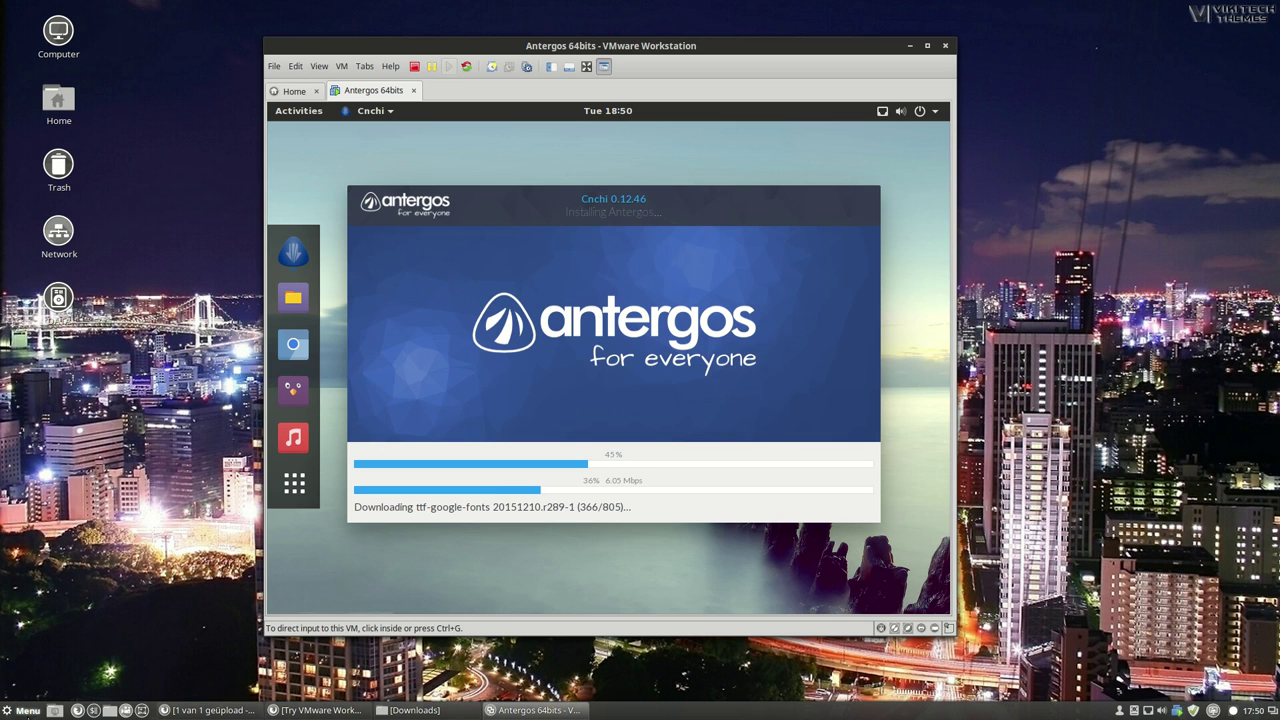
Search the Menu for 'plank' and launch the Plank dock.
{"action": "left_click", "coordinate": [22, 710]}
{"action": "type", "text": "plnk"}
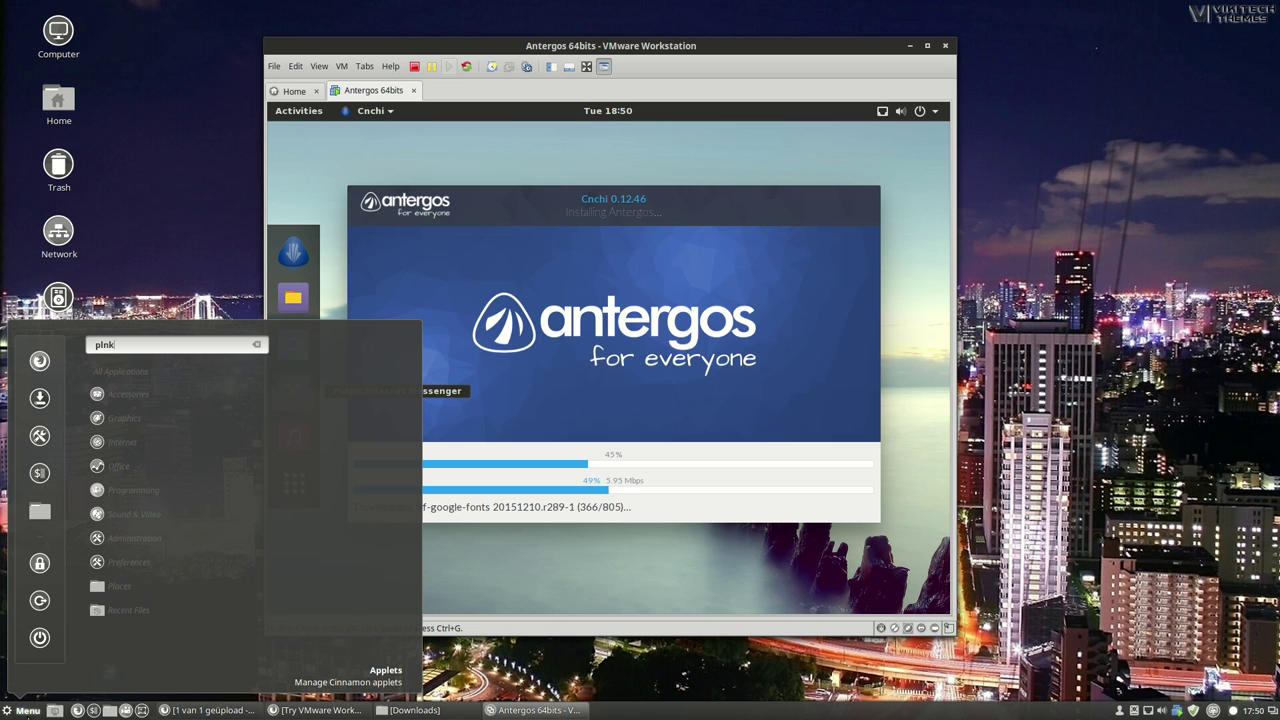
{"action": "key", "text": "BackSpace"}
{"action": "key", "text": "BackSpace"}
{"action": "key", "text": "BackSpace"}
{"action": "type", "text": "lank"}
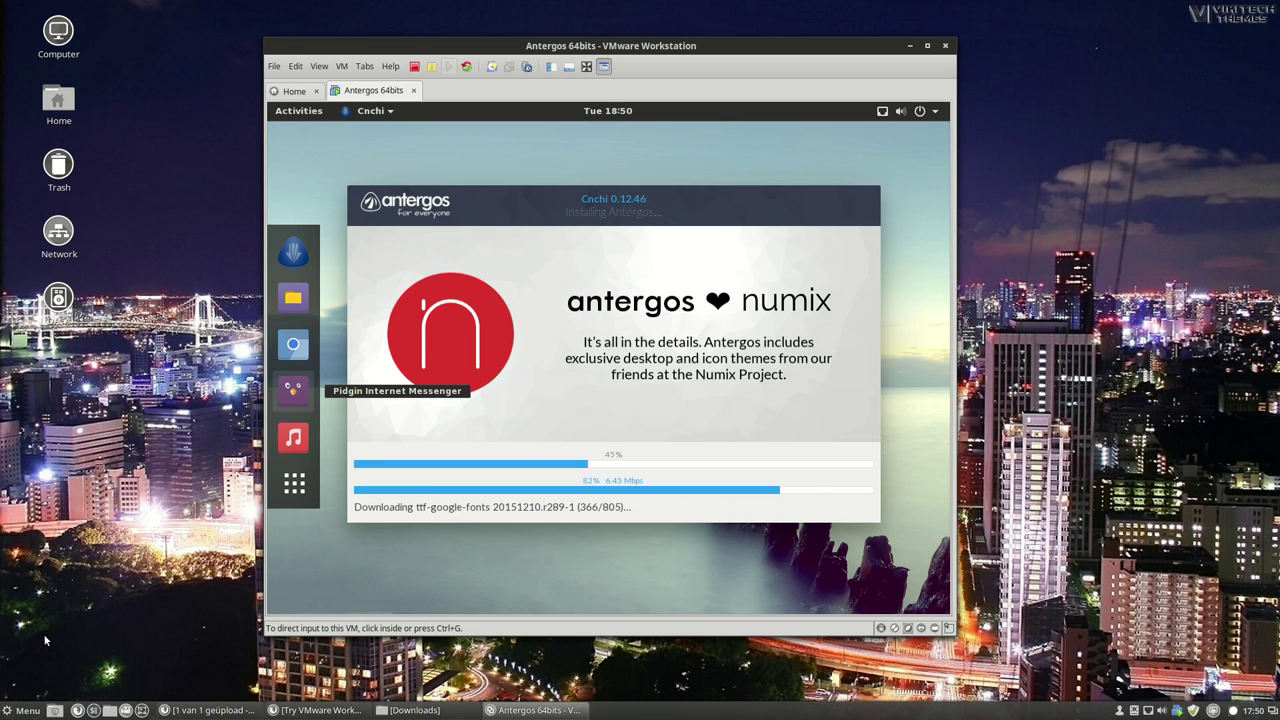
{"action": "left_click_drag", "start_coordinate": [598, 49], "coordinate": [592, 70]}
{"action": "left_click", "coordinate": [349, 280]}
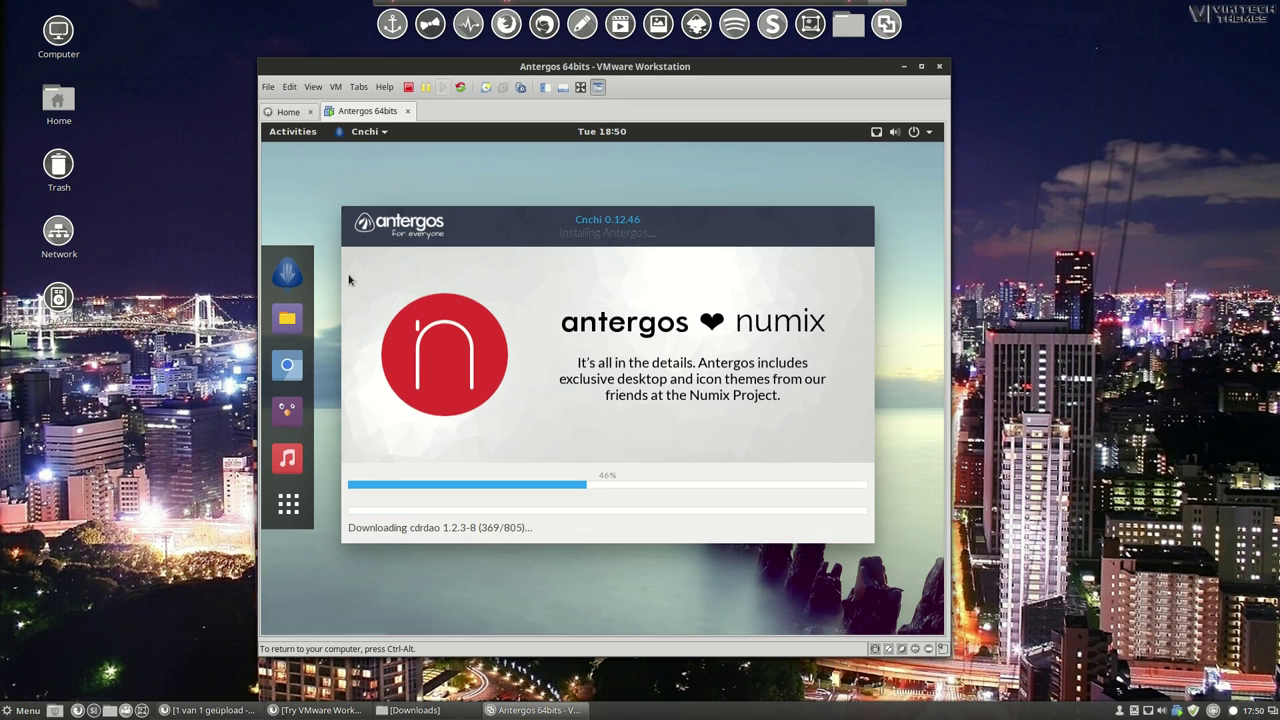
Find Startup Applications via a 'start' menu search, confirm Plank is ON at login, and close it.
{"action": "left_click", "coordinate": [19, 711]}
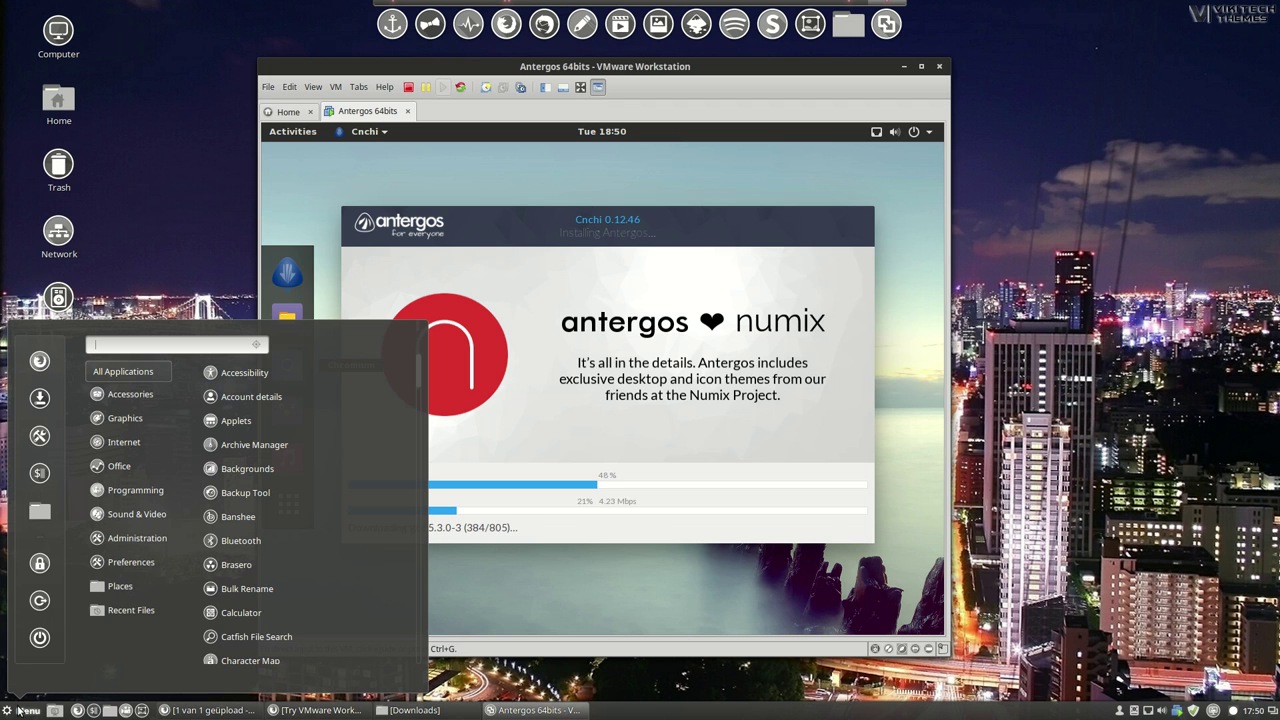
{"action": "type", "text": "stra"}
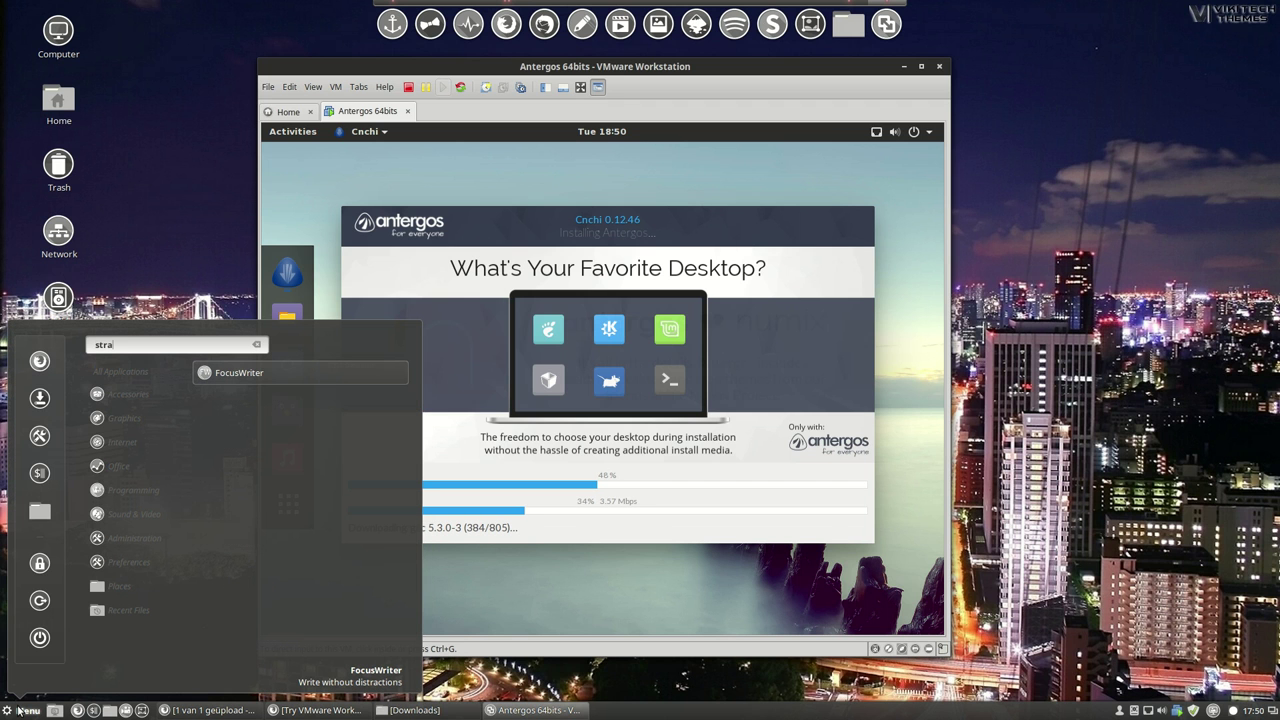
{"action": "key", "text": "BackSpace"}
{"action": "key", "text": "BackSpace"}
{"action": "type", "text": "art"}
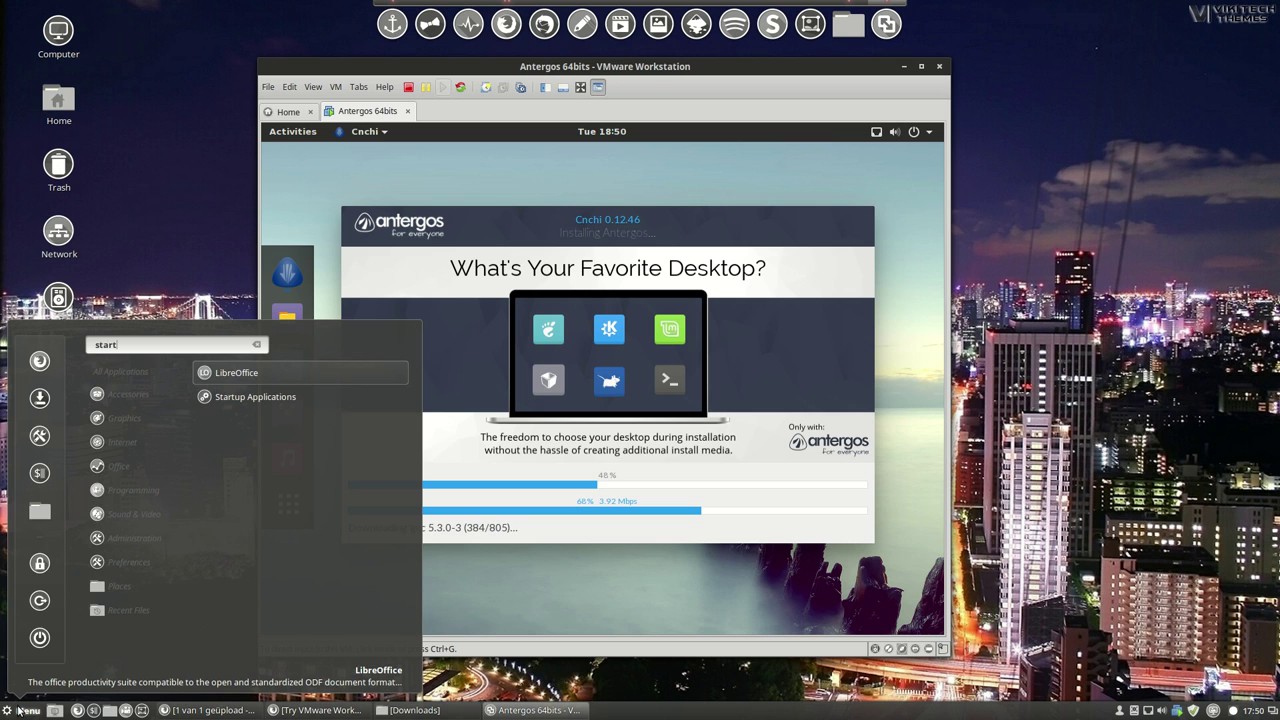
{"action": "left_click", "coordinate": [19, 711]}
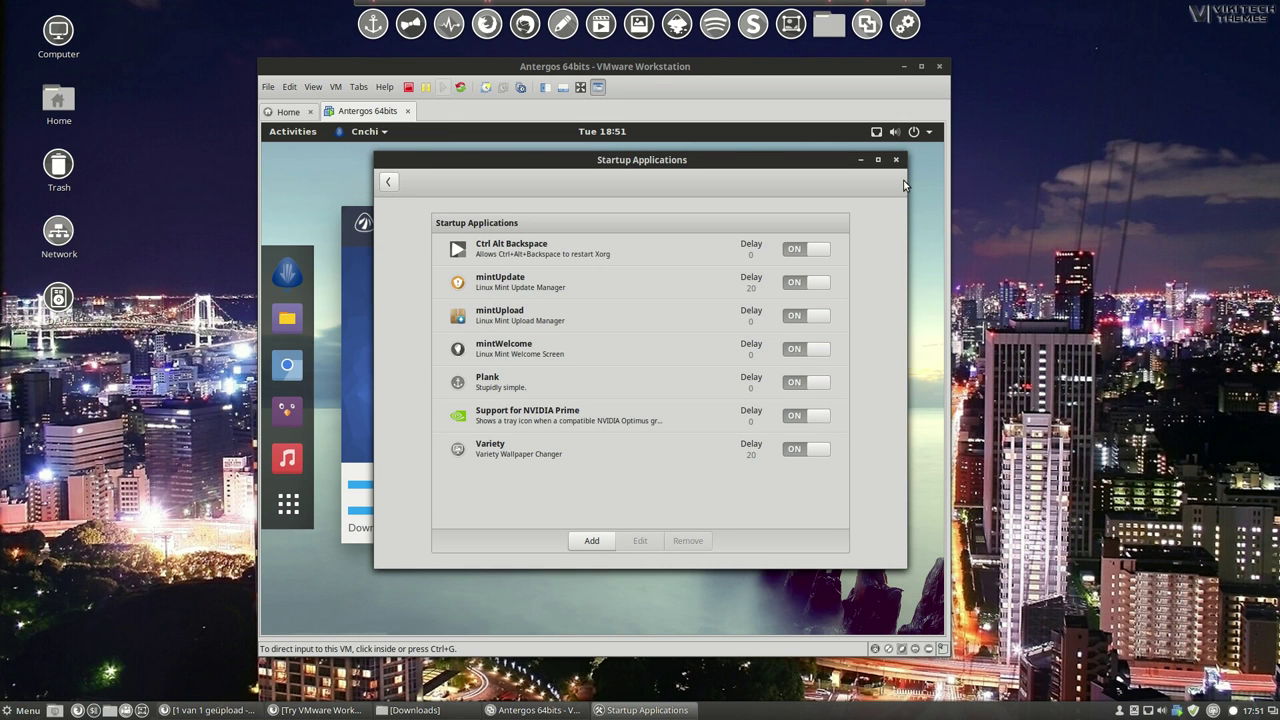
{"action": "left_click", "coordinate": [896, 160]}
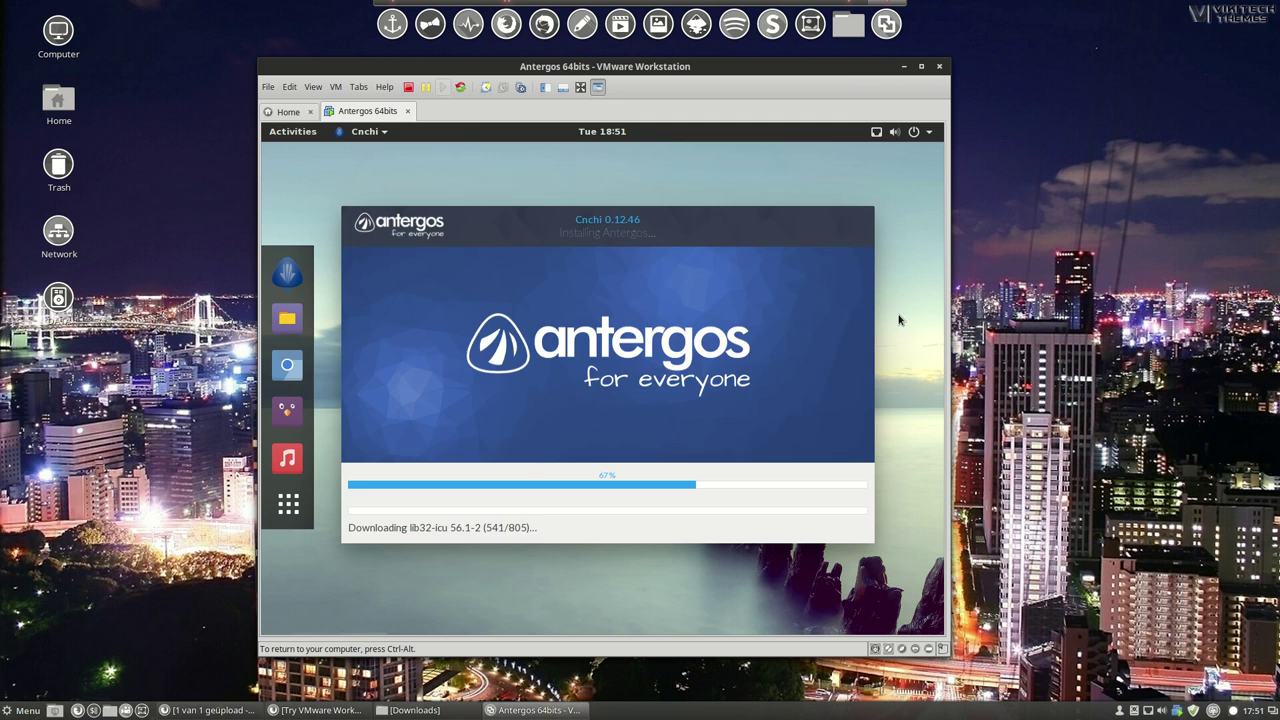
Drag the VMware Workstation icon one slot left in the Plank dock, then return to VMware.
{"action": "right_click", "coordinate": [887, 26]}
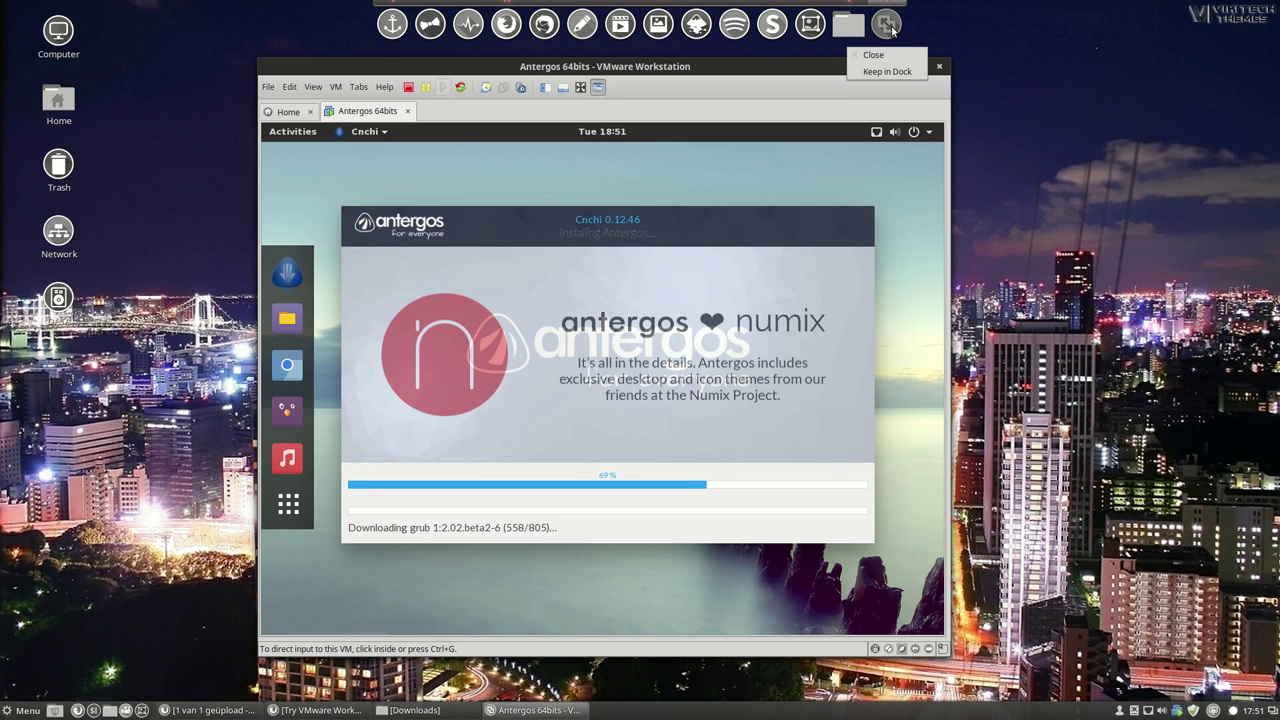
{"action": "left_click", "coordinate": [890, 28]}
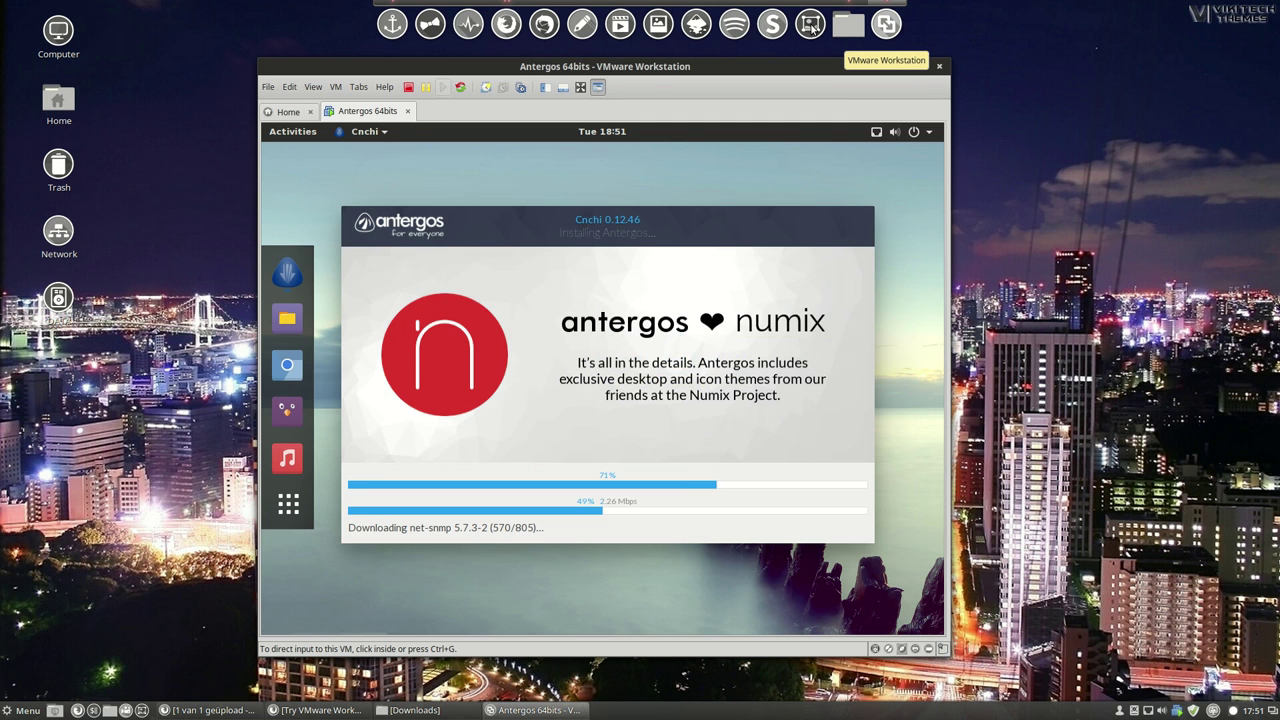
{"action": "left_click_drag", "start_coordinate": [812, 28], "coordinate": [770, 30]}
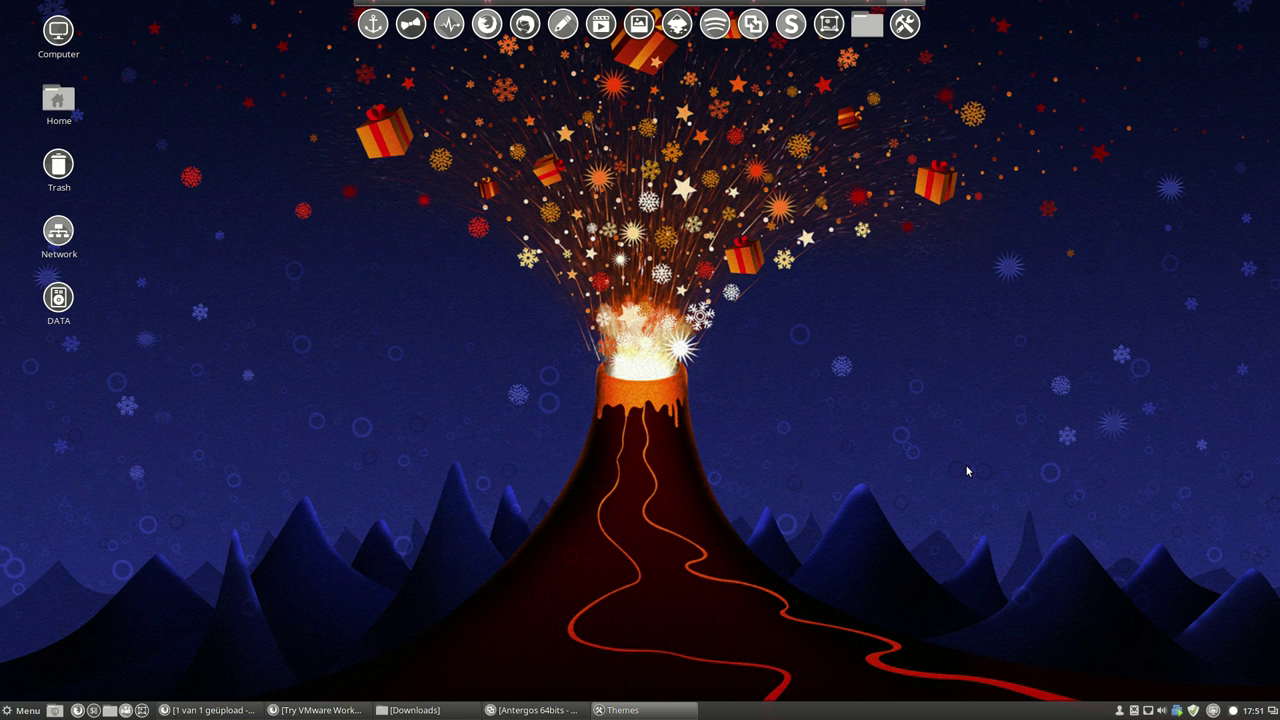
{"action": "key", "text": "alt+Tab"}
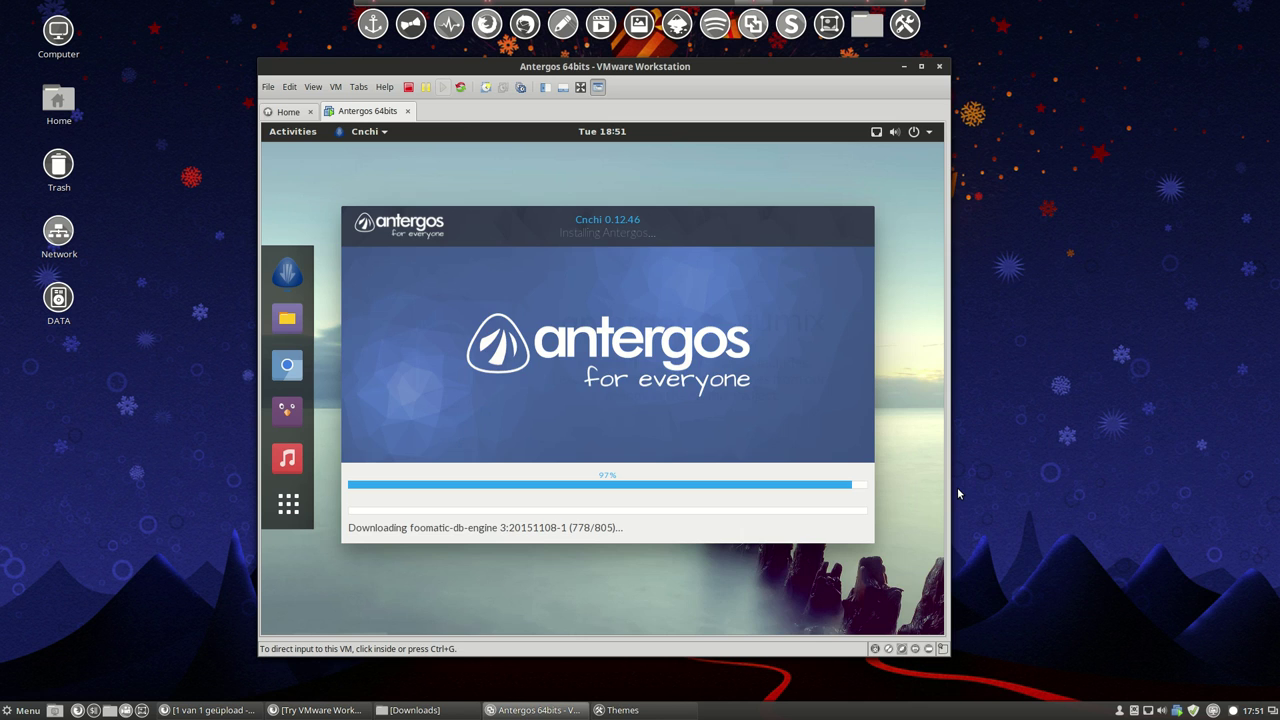
Apply the Sardi Mono Numix icon theme and move the Themes window down and to the right.
{"action": "key", "text": "alt+Tab"}
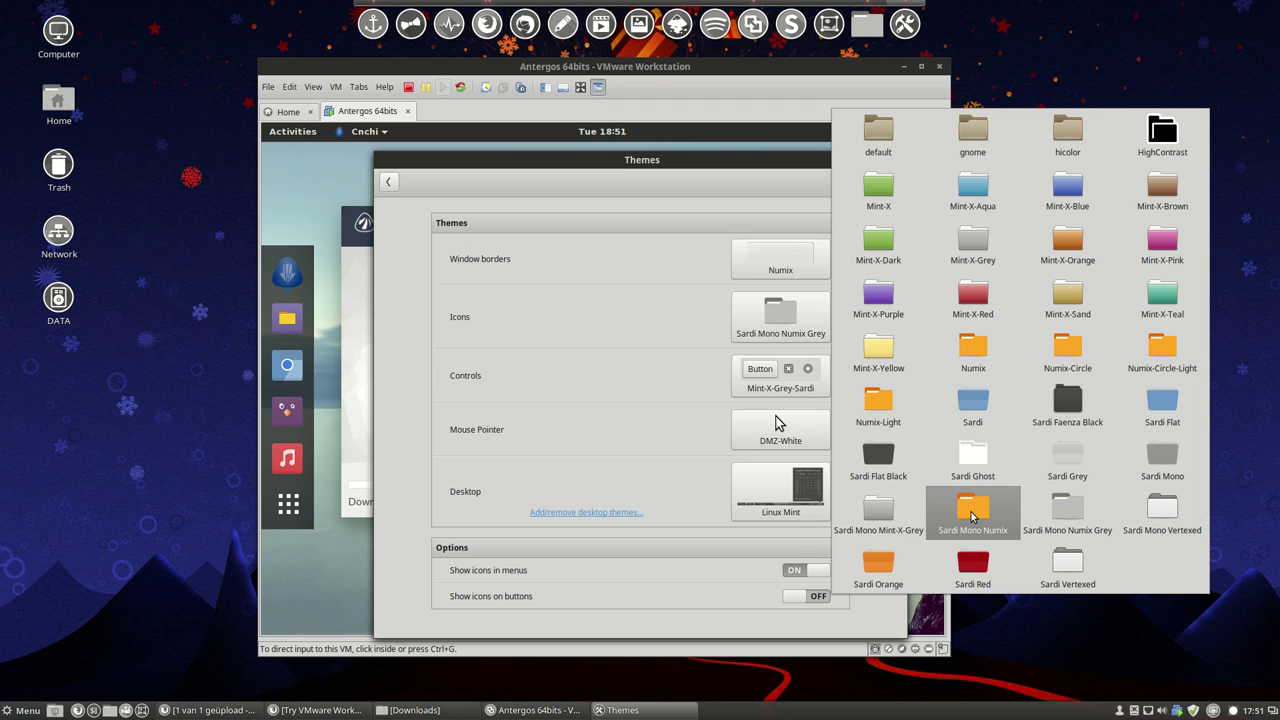
{"action": "left_click", "coordinate": [970, 516]}
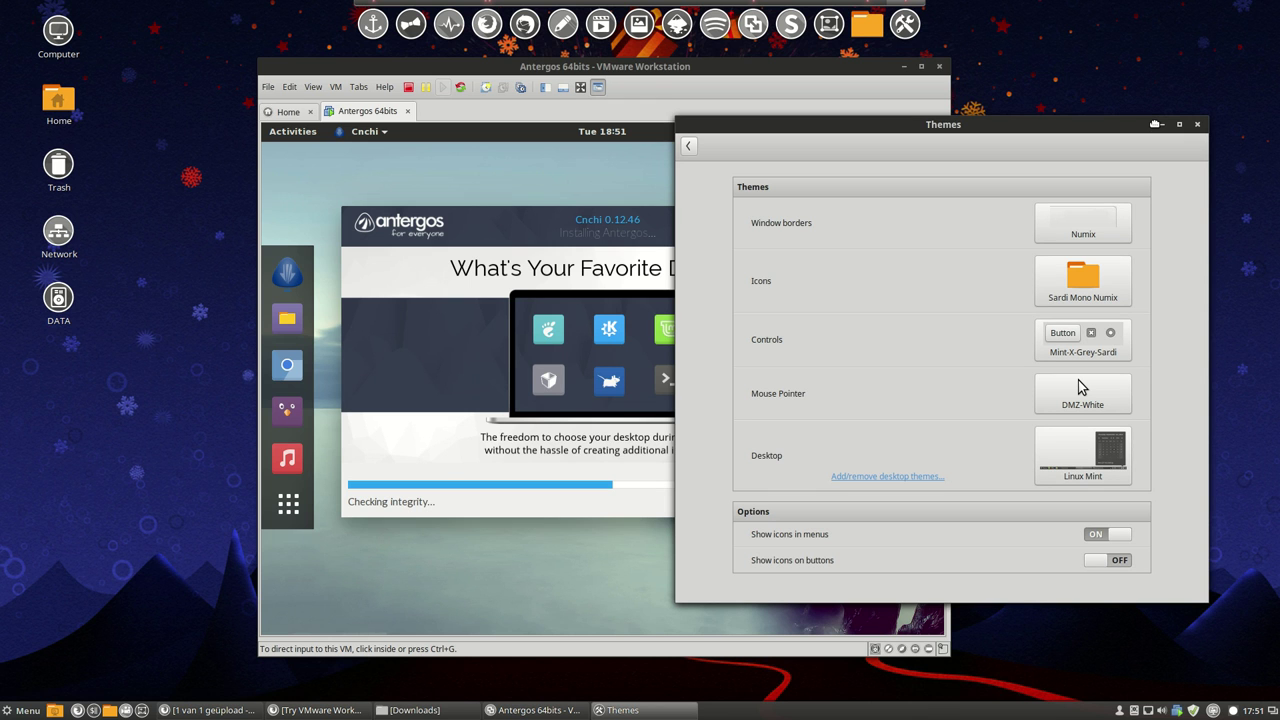
{"action": "left_click_drag", "start_coordinate": [680, 121], "coordinate": [744, 168]}
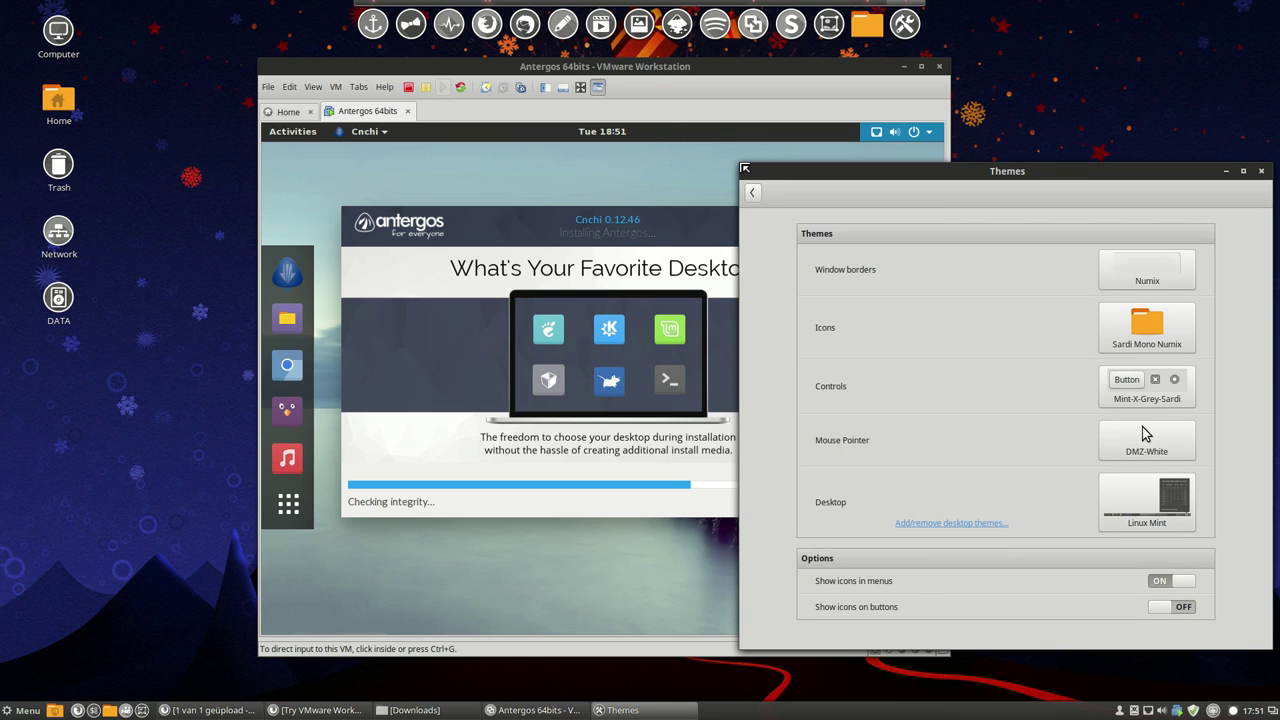
{"action": "left_click_drag", "start_coordinate": [744, 168], "coordinate": [854, 239]}
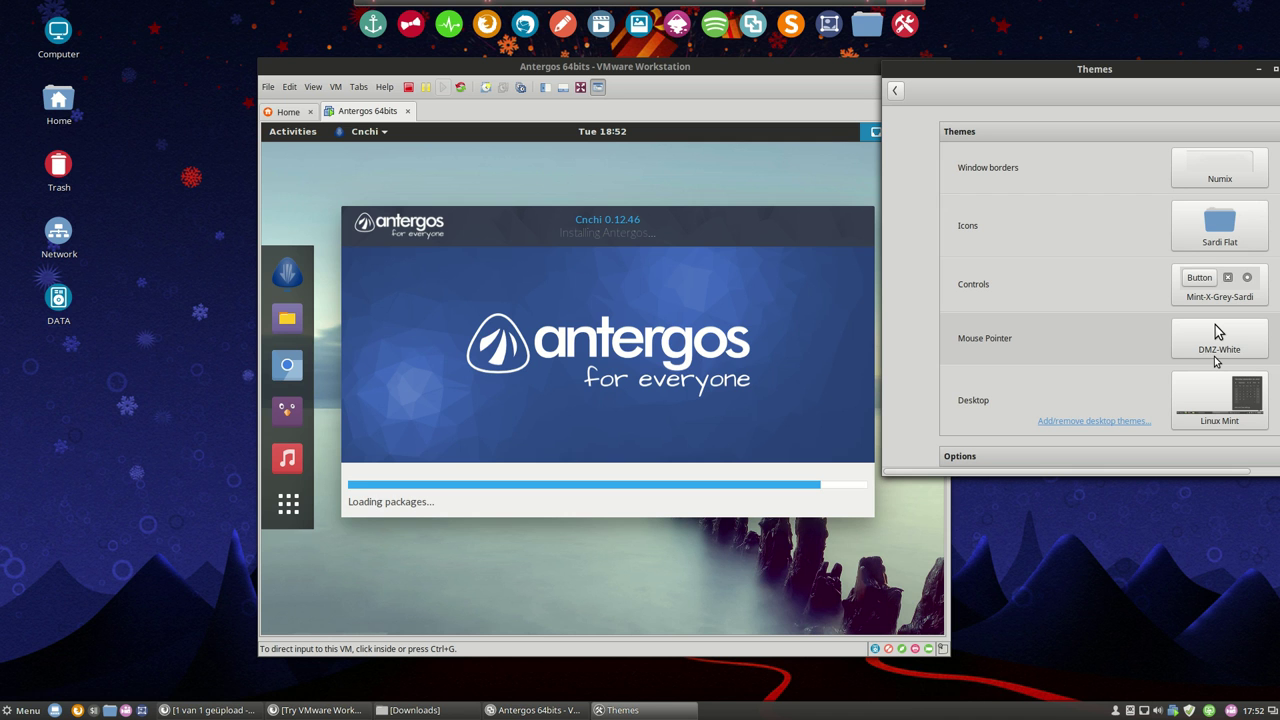
Apply Numix Daily Sardi window borders and the Sardi Ghost icon theme.
{"action": "left_click", "coordinate": [1219, 167]}
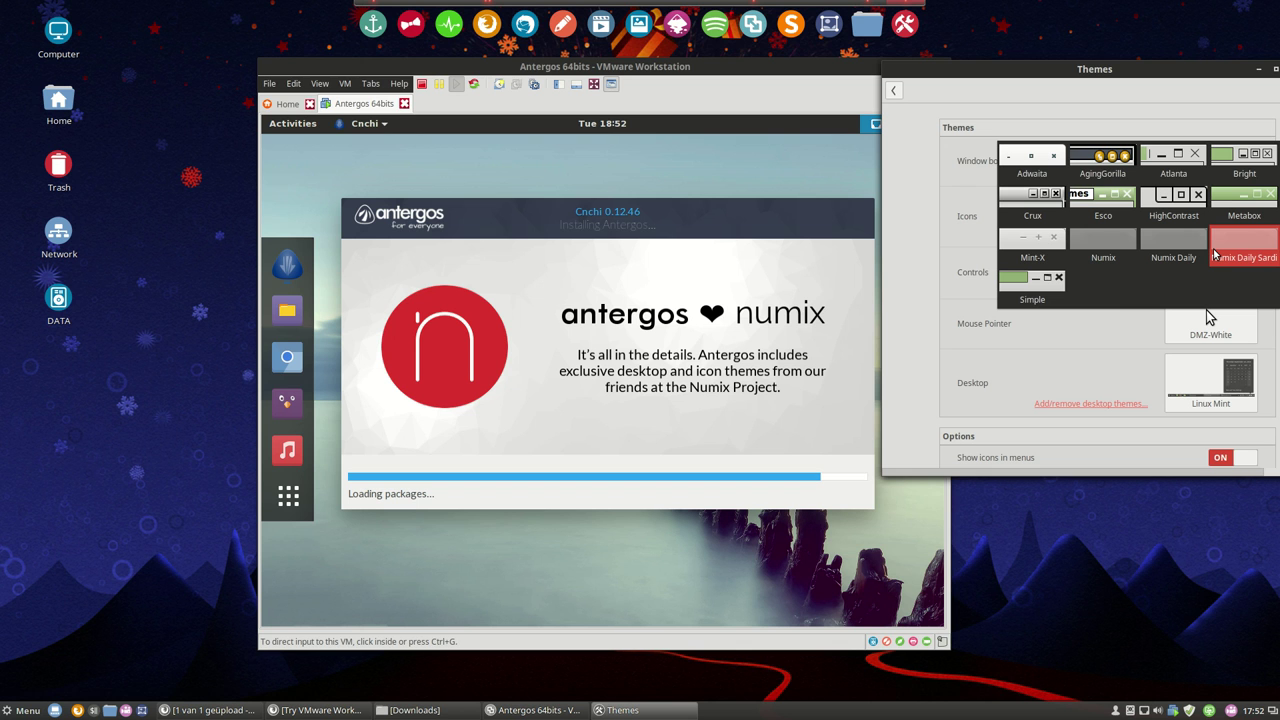
{"action": "left_click", "coordinate": [1213, 255]}
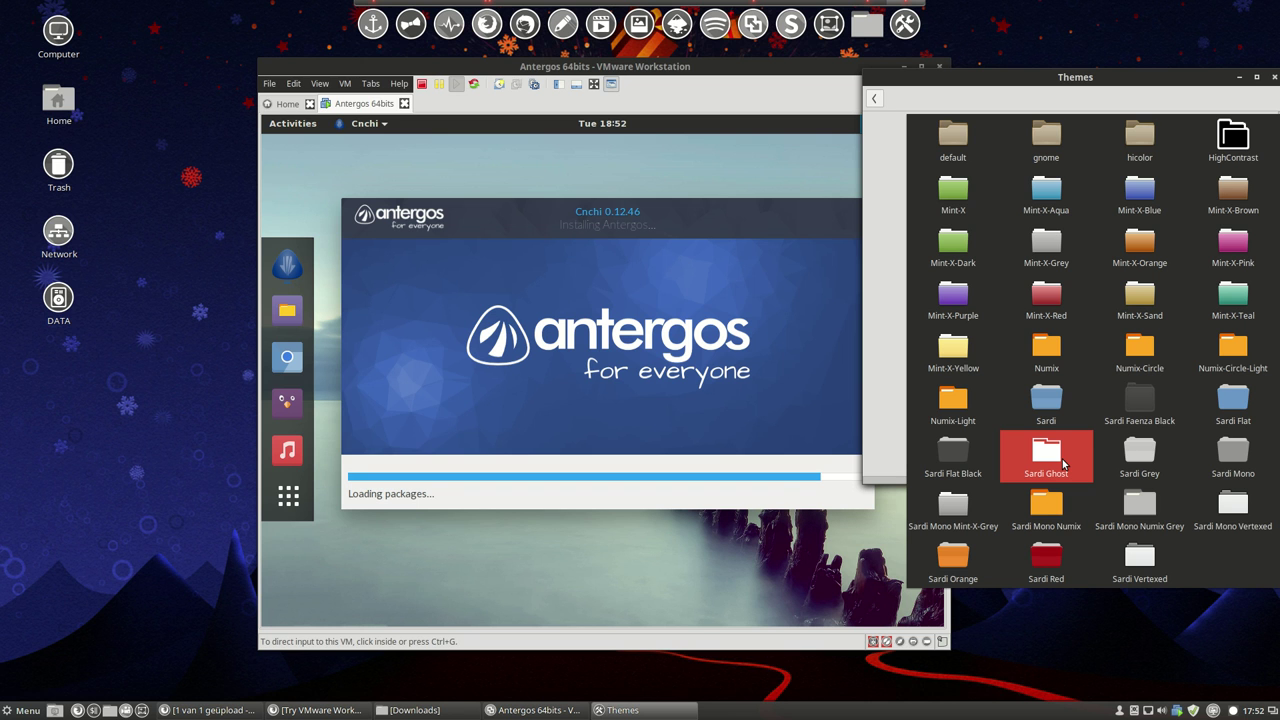
{"action": "left_click", "coordinate": [1063, 463]}
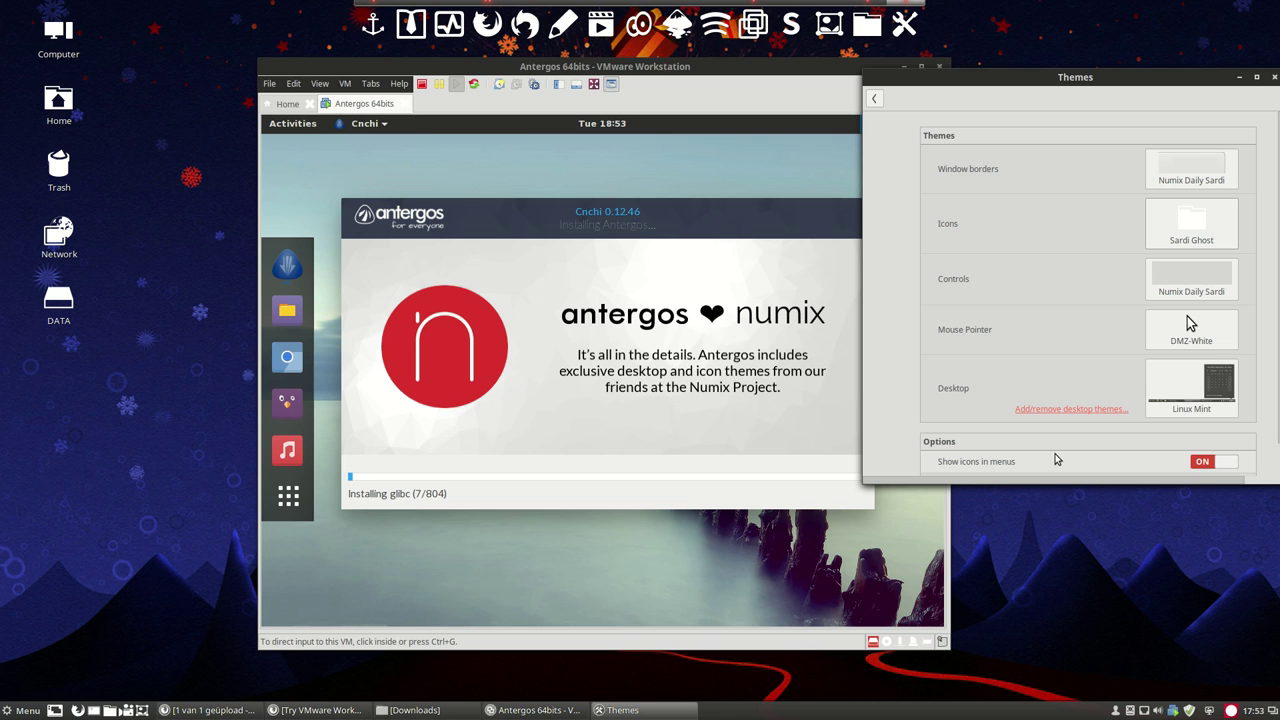
Bring VMware forward and wait while Cnchi installs packages up to ttf-dejavu (232/804).
{"action": "left_click", "coordinate": [403, 509]}
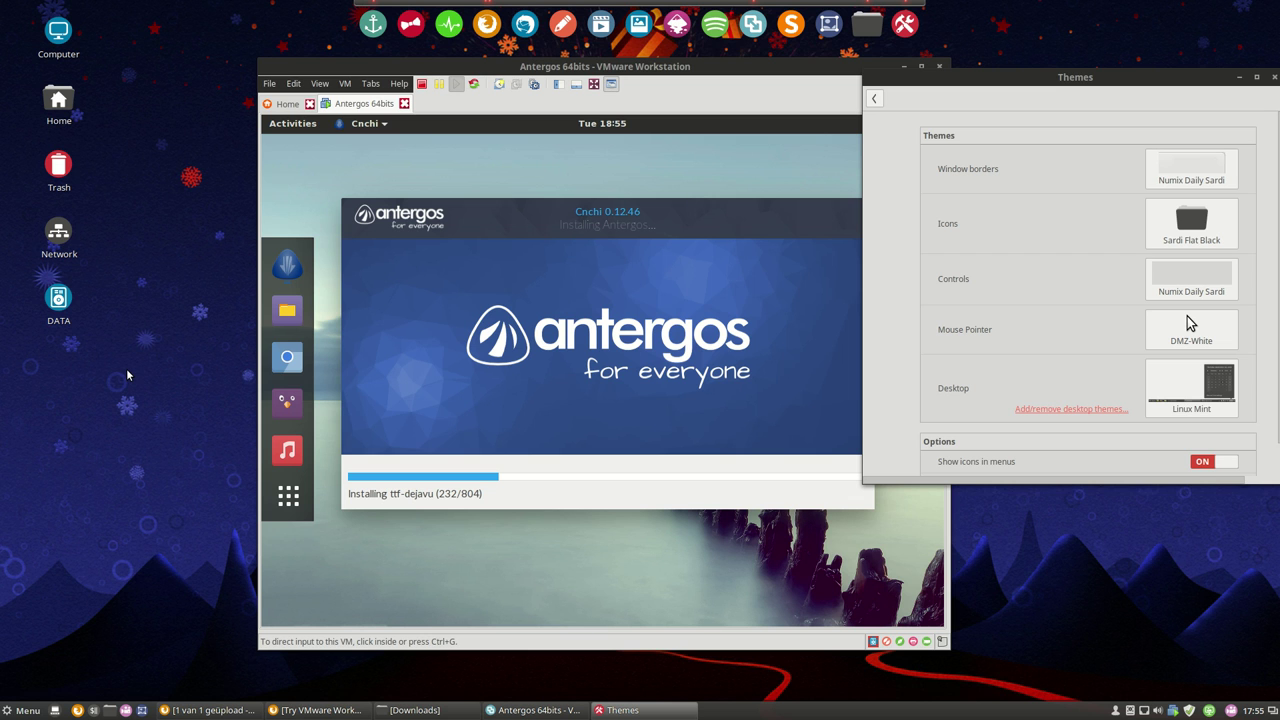
Restore the Nemo Home window and close it with Ctrl+W, leaving Fonts settings visible.
{"action": "left_click", "coordinate": [415, 710]}
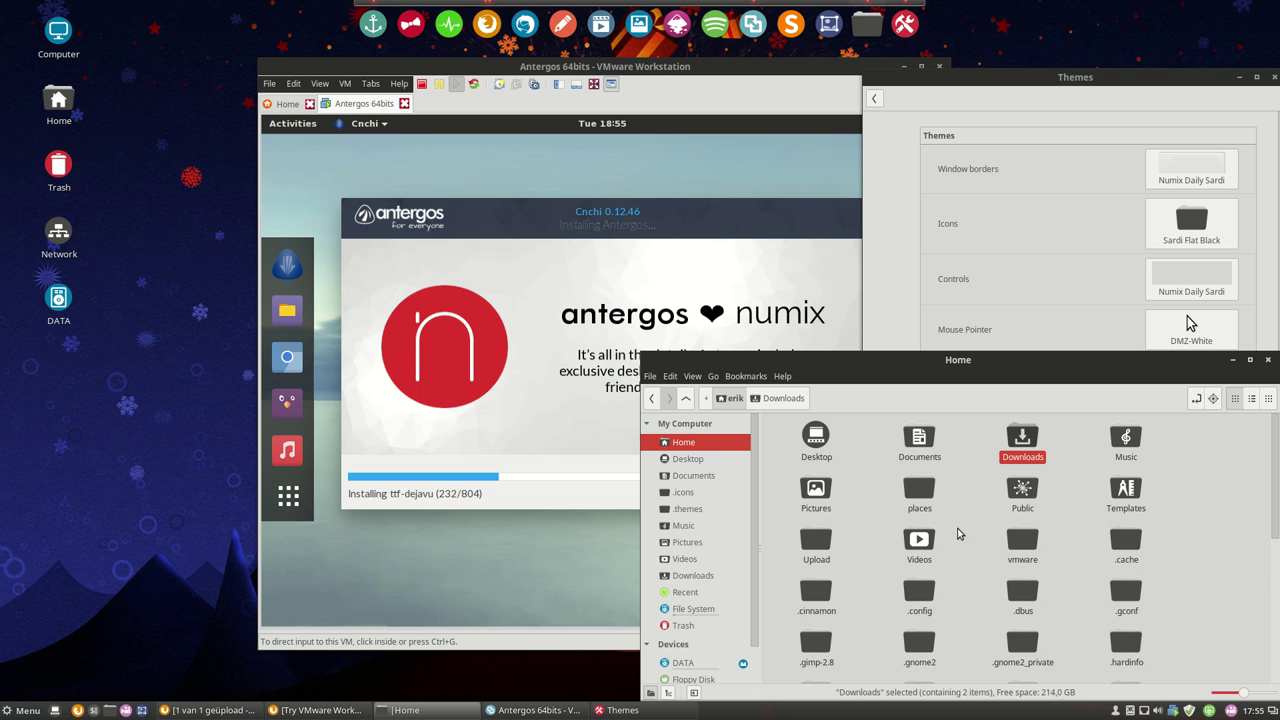
{"action": "key", "text": "ctrl+w"}
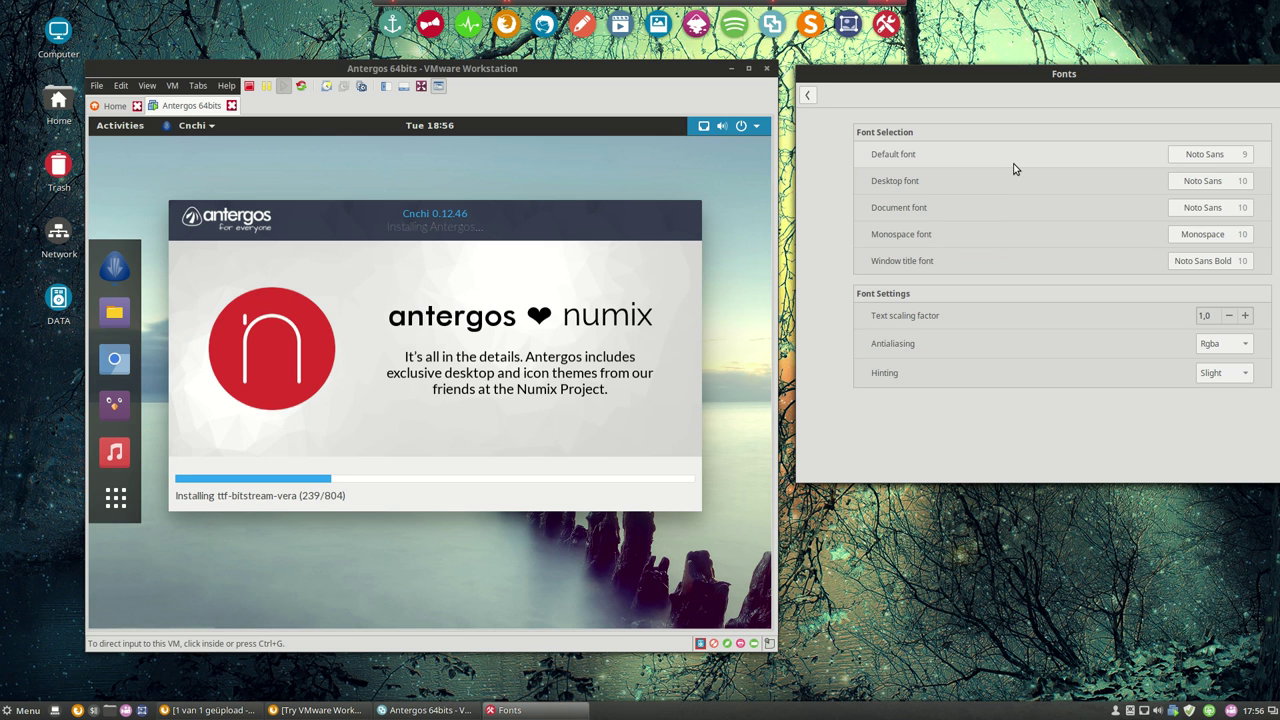
Open the Accessibility page from Cinnamon System Settings.
{"action": "left_click", "coordinate": [848, 165]}
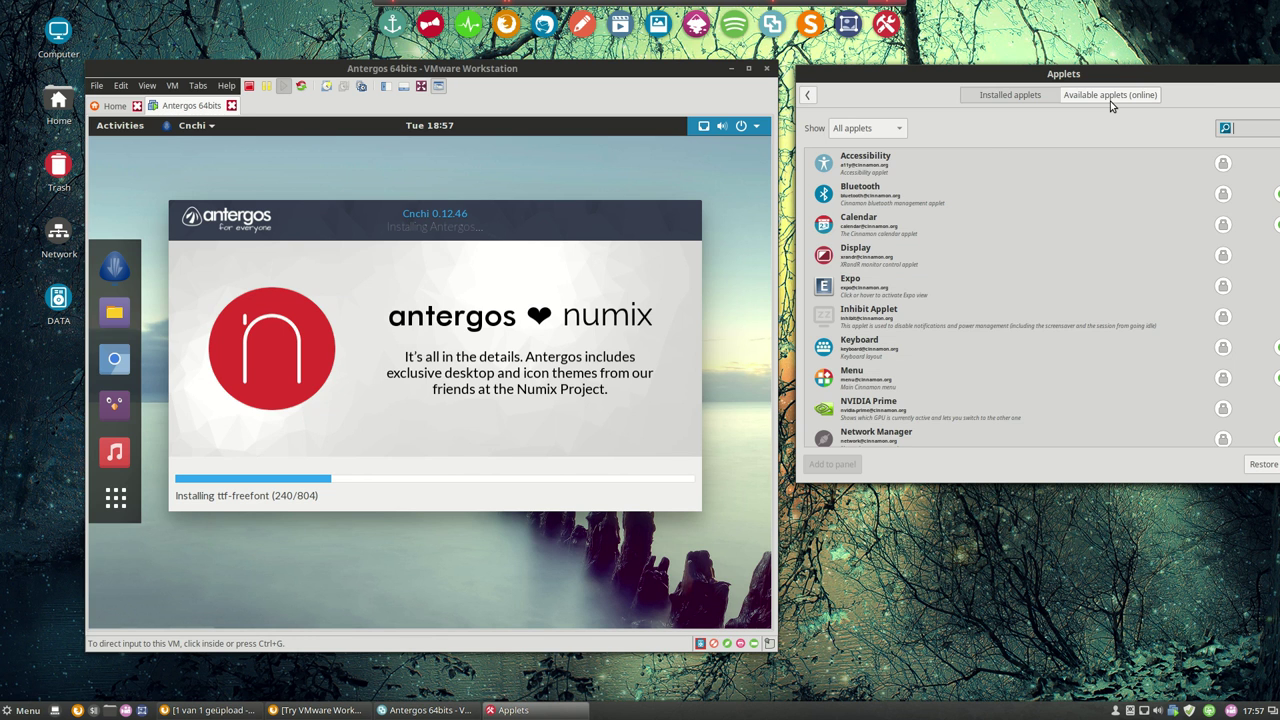
Go back from the Applets page to the System Settings overview with Alt+Left.
{"action": "key", "text": "alt+Left"}
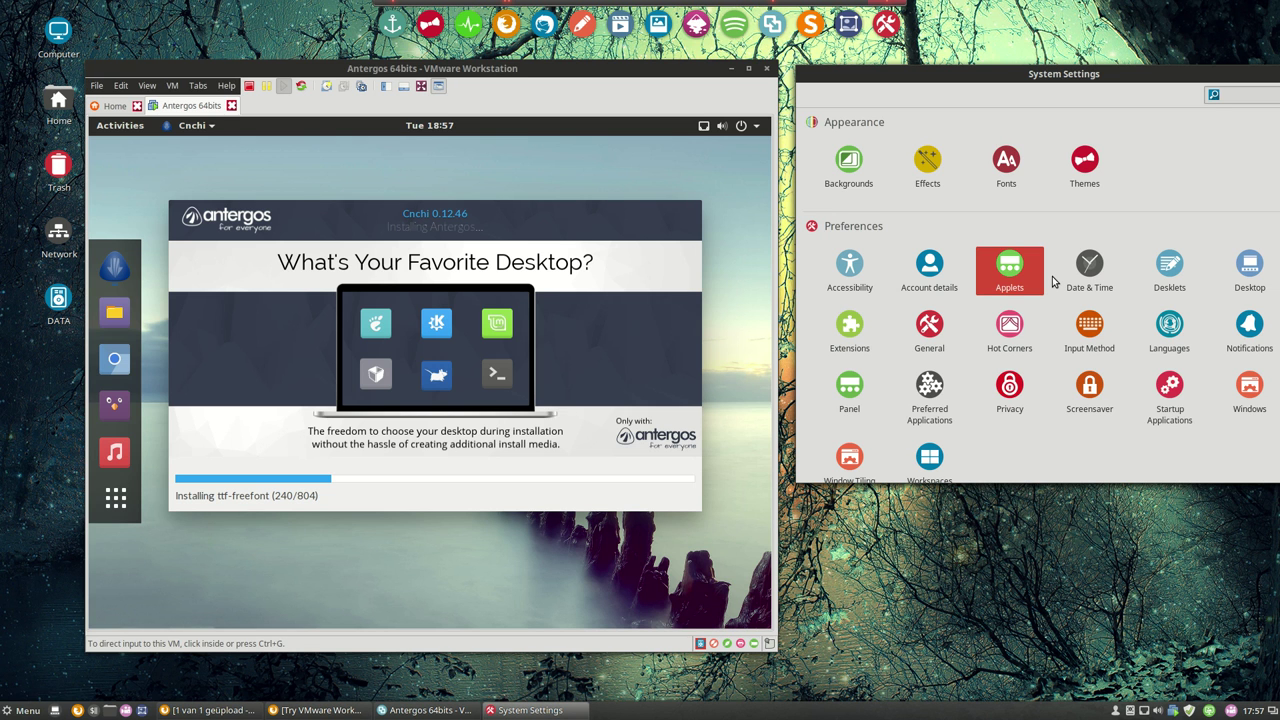
Open Date & Time settings, then drag the Panel height slider toward Larger.
{"action": "left_click", "coordinate": [1085, 272]}
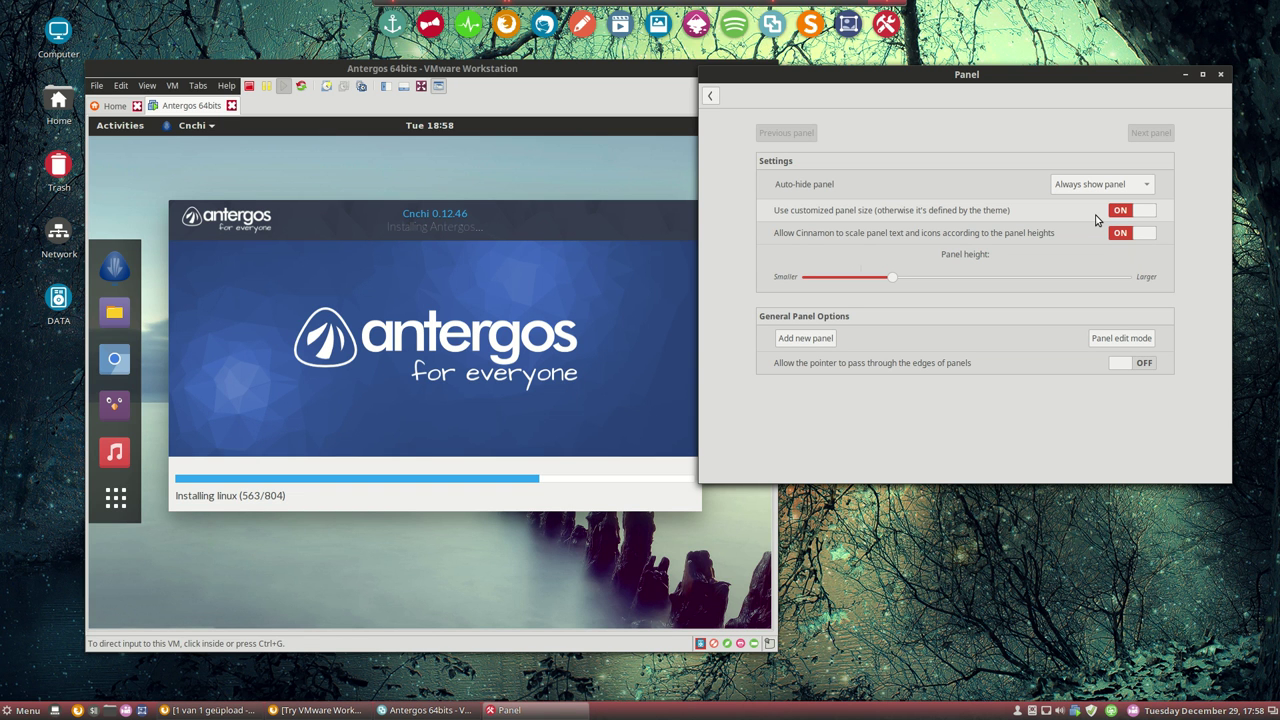
{"action": "left_click_drag", "start_coordinate": [892, 277], "coordinate": [940, 278]}
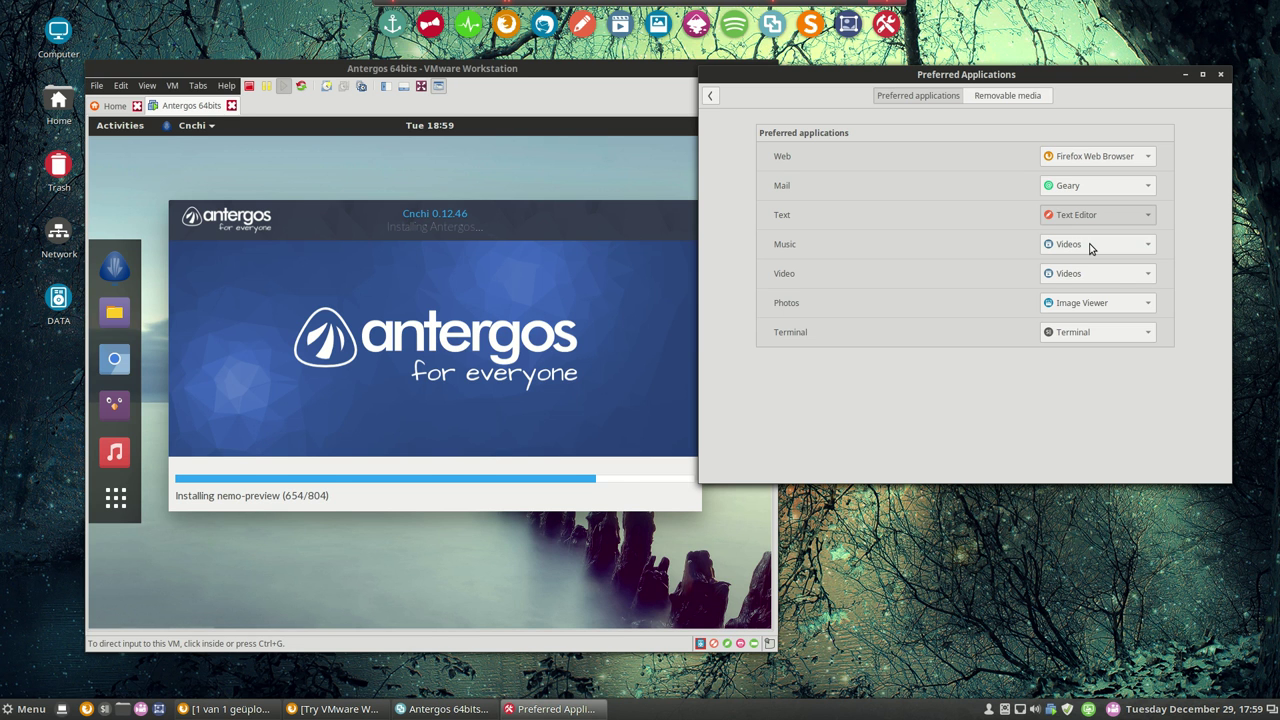
Check the default music application in Preferred Applications, then open the Screensaver lock settings.
{"action": "left_click", "coordinate": [1097, 302]}
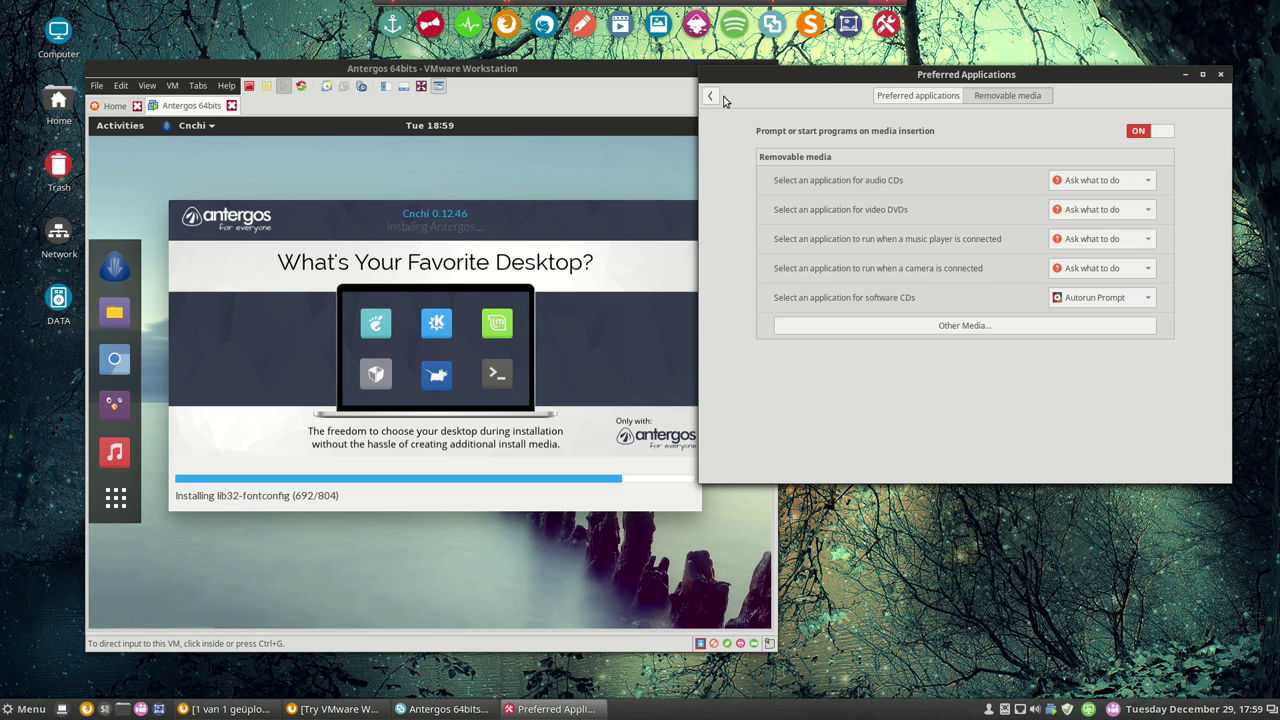
{"action": "left_click", "coordinate": [711, 96]}
{"action": "left_click", "coordinate": [1118, 194]}
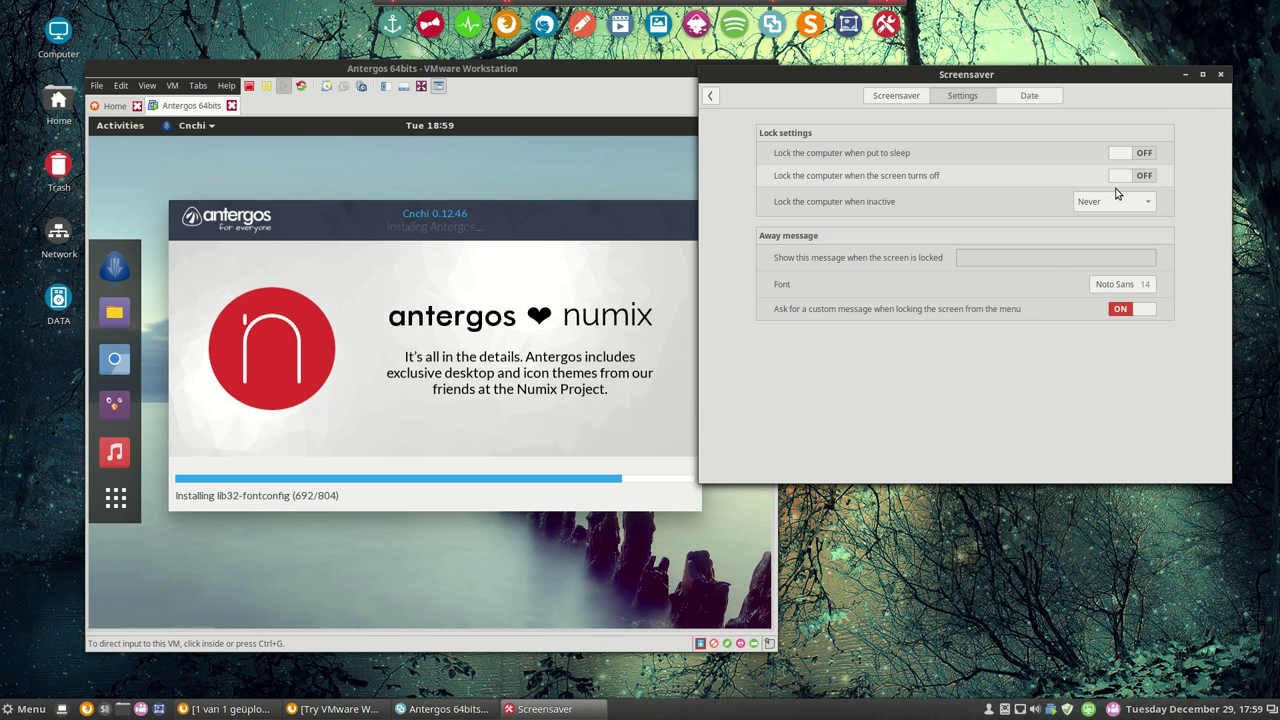
Leave the screensaver options and return to the System Settings overview.
{"action": "key", "text": "BackSpace"}
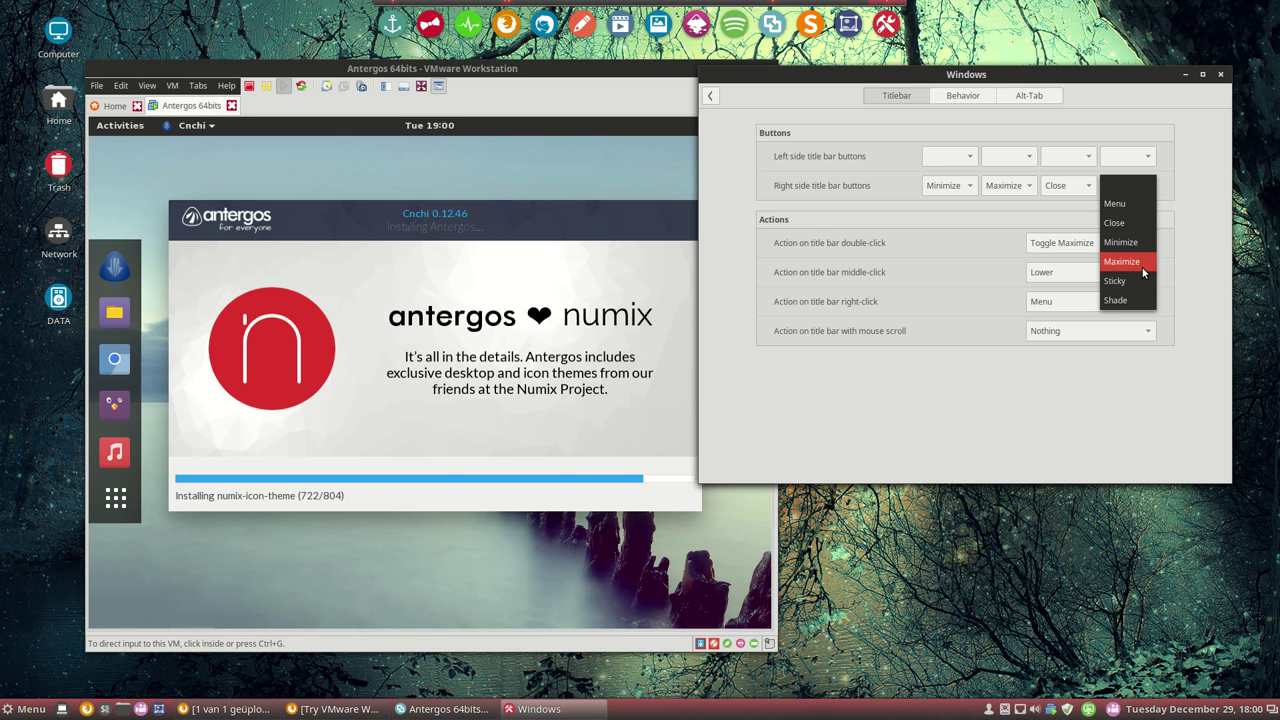
Enable automatically raising focused windows on the Behavior tab, then bring up the Alt+Tab switcher.
{"action": "left_click", "coordinate": [962, 97]}
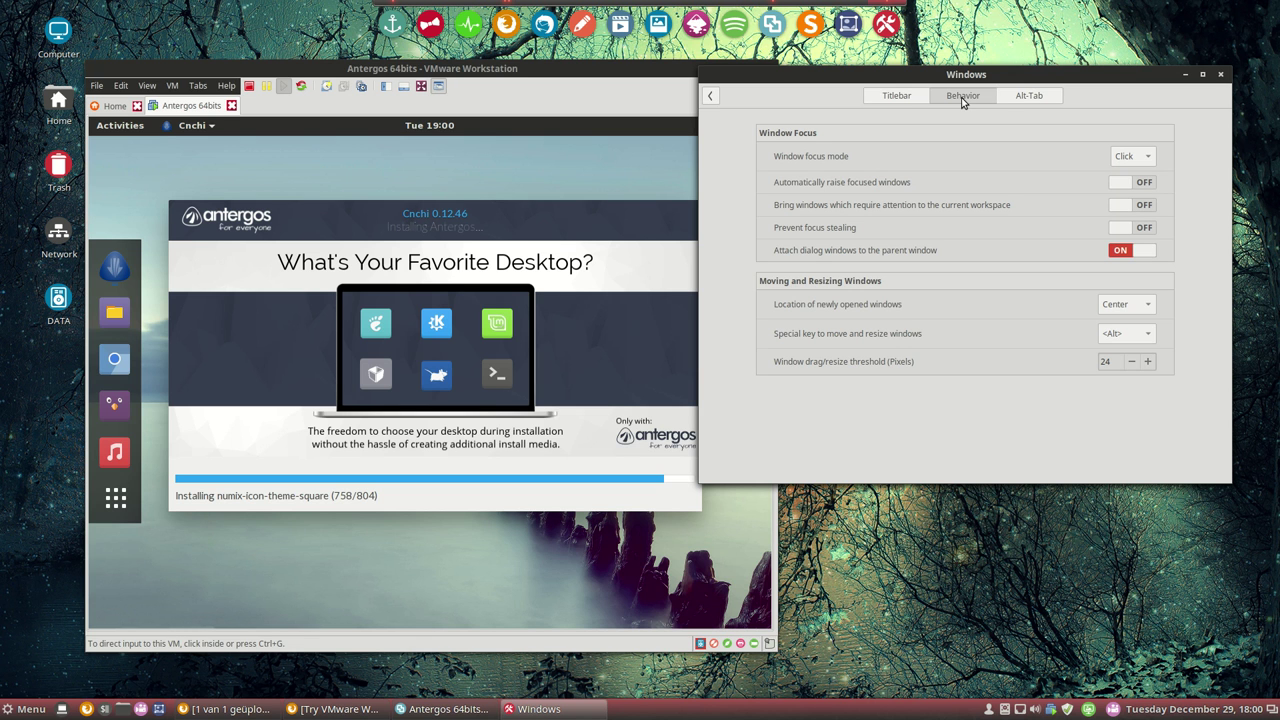
{"action": "left_click", "coordinate": [1064, 188]}
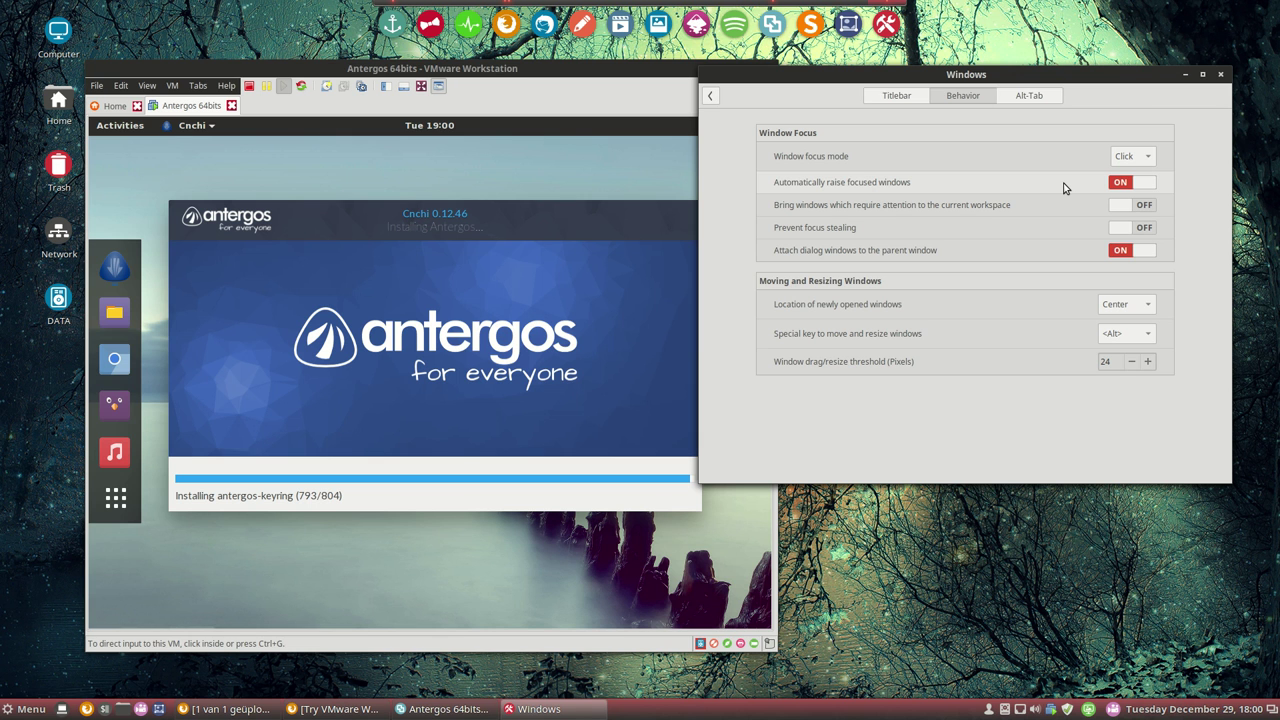
{"action": "key", "text": "alt+Tab"}
{"action": "key", "text": "alt+Tab"}
{"action": "key", "text": "alt+Tab"}
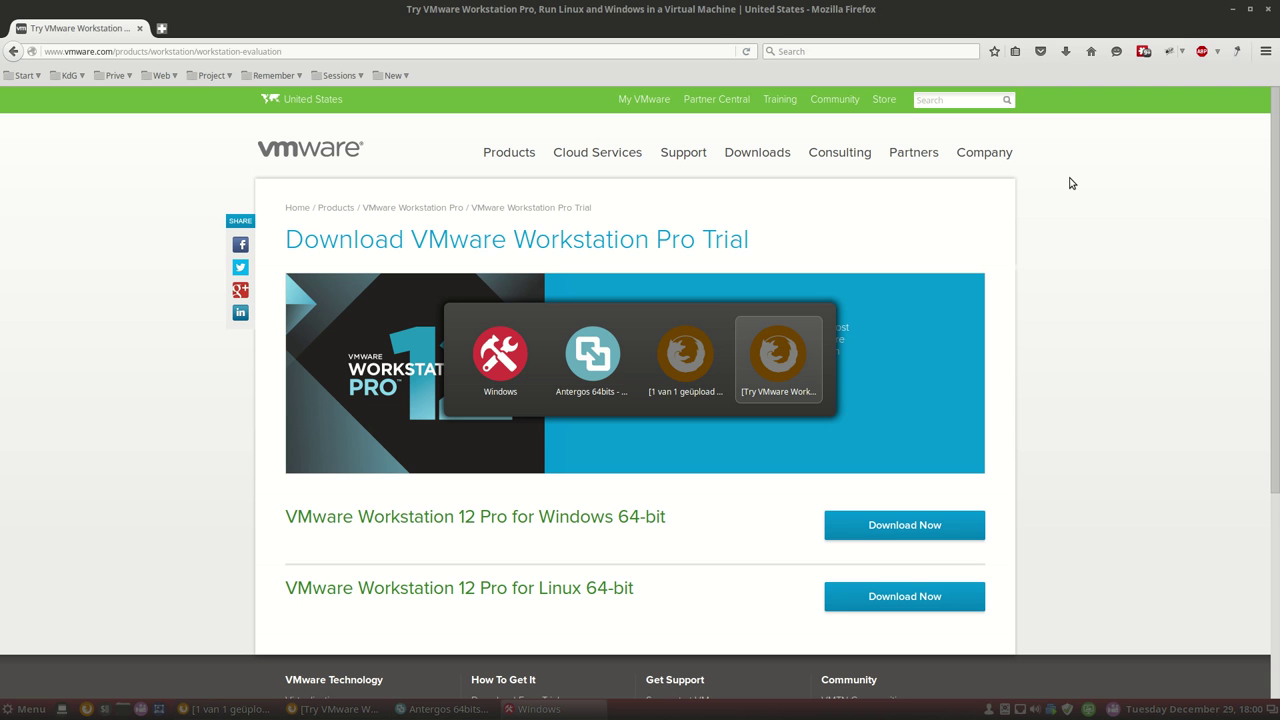
Test the Window preview and Coverflow (3D) Alt-Tab switcher styles.
{"action": "key", "text": "alt+Tab"}
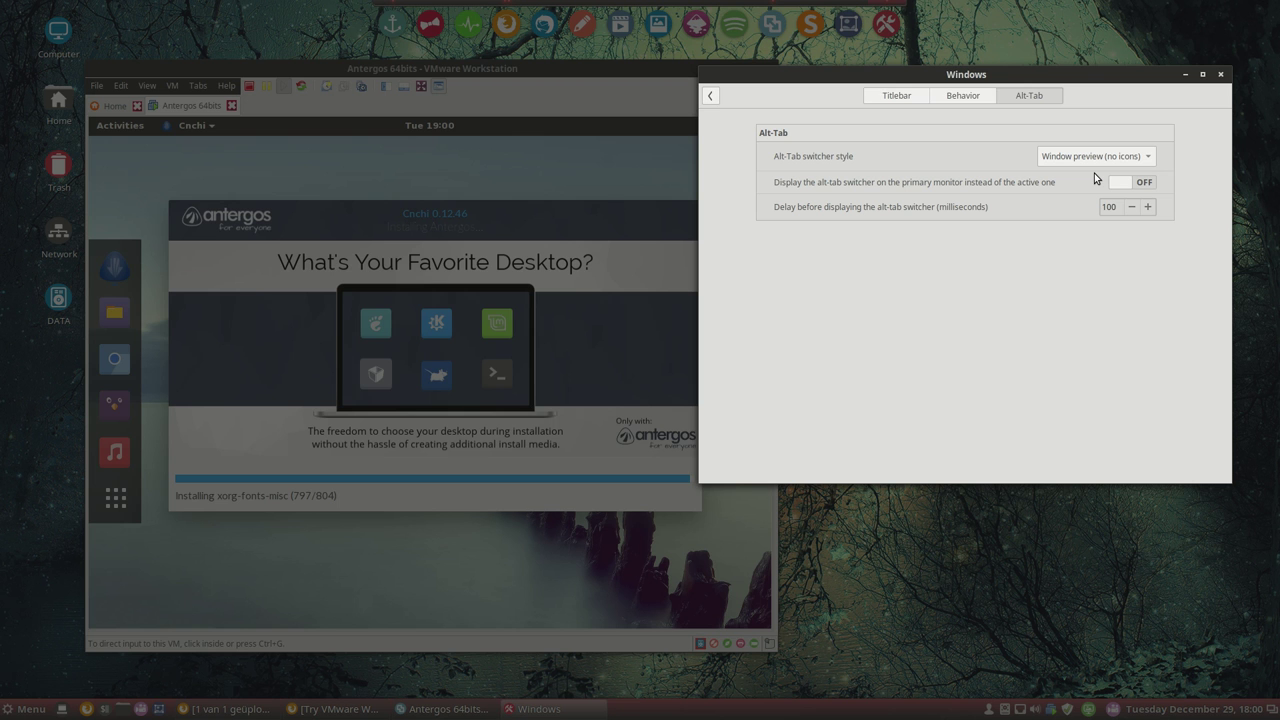
{"action": "key", "text": "alt+Tab"}
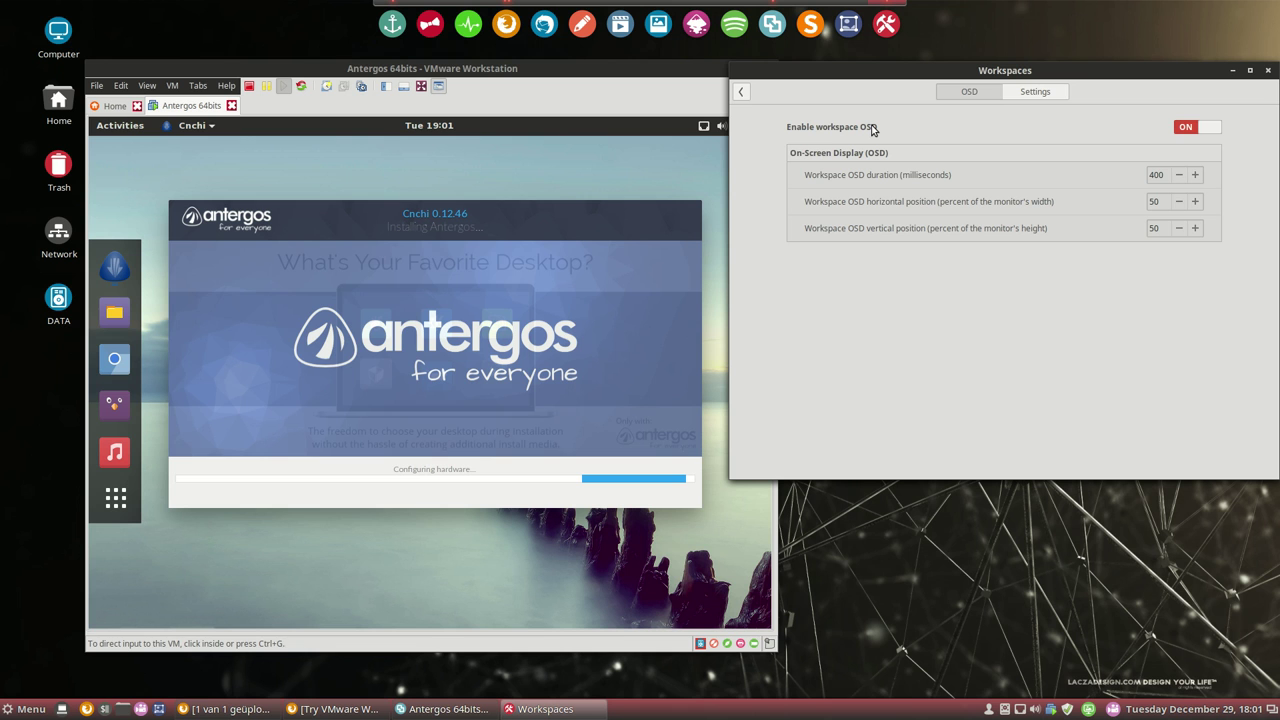
Open Power Management from the settings overview and show the power button action choices.
{"action": "key", "text": "BackSpace"}
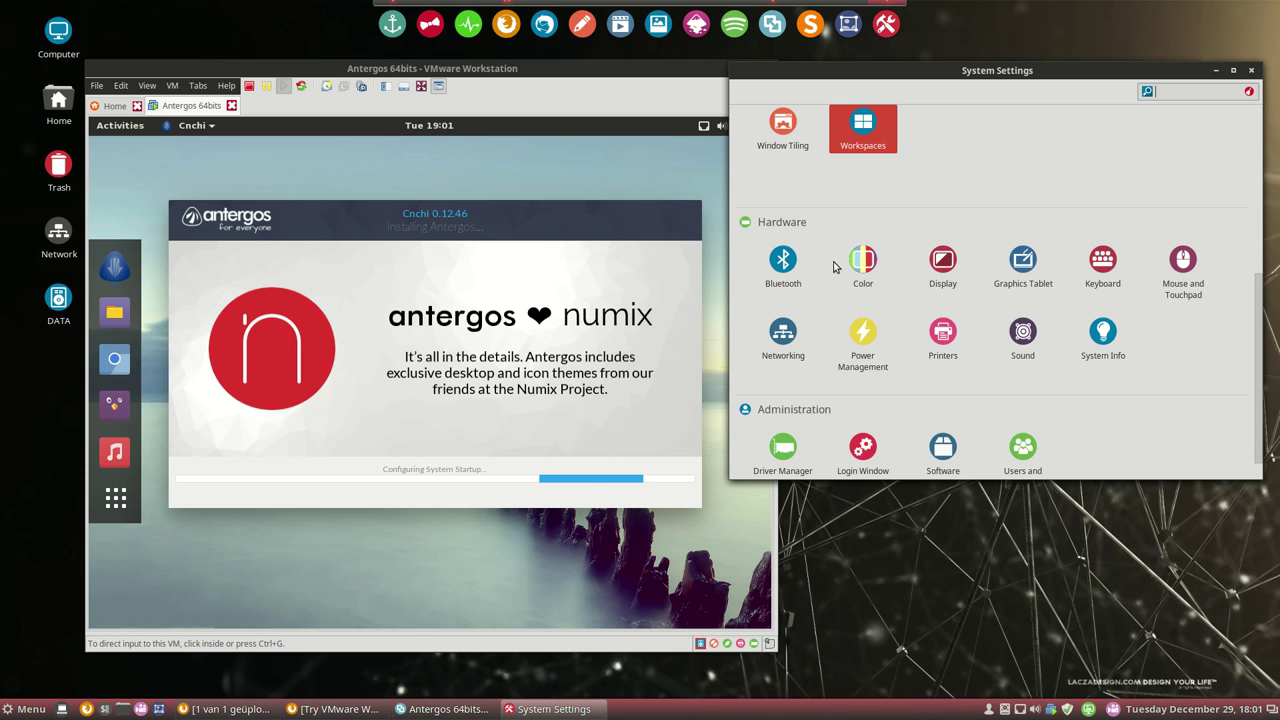
{"action": "scroll", "coordinate": [825, 290], "scroll_direction": "down", "scroll_amount": 1}
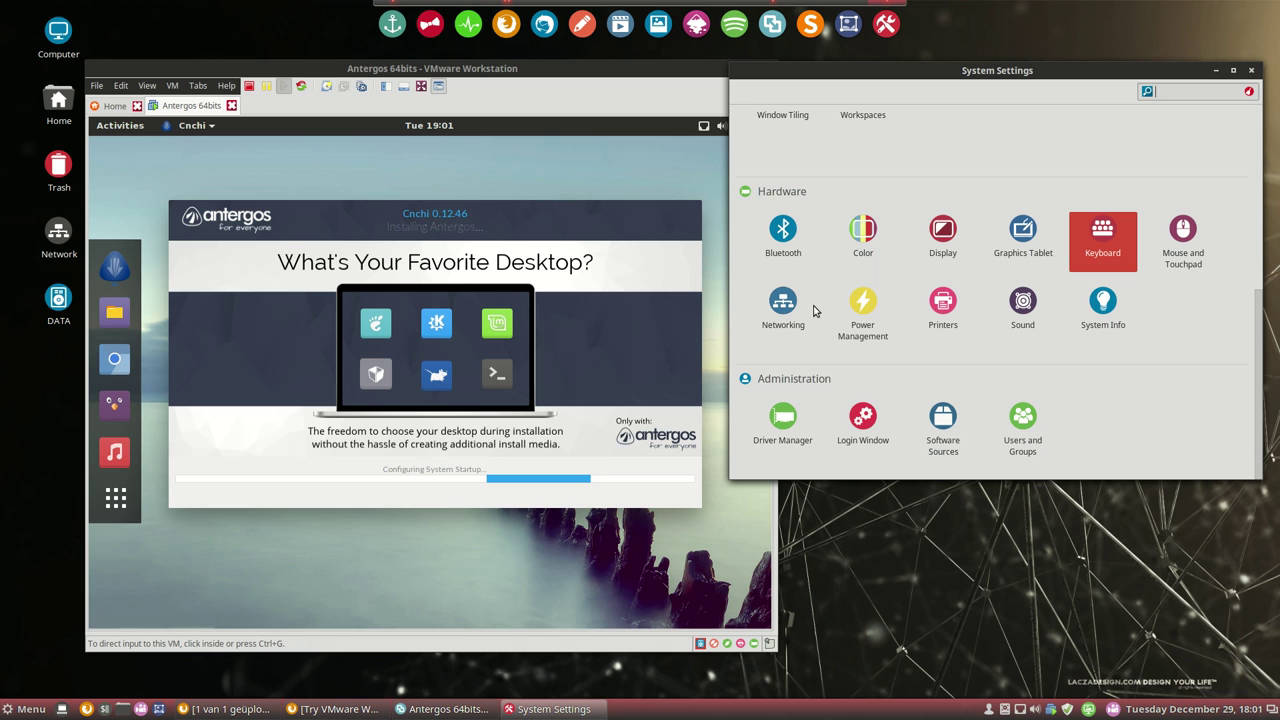
{"action": "left_click", "coordinate": [862, 305]}
{"action": "left_click", "coordinate": [1155, 260]}
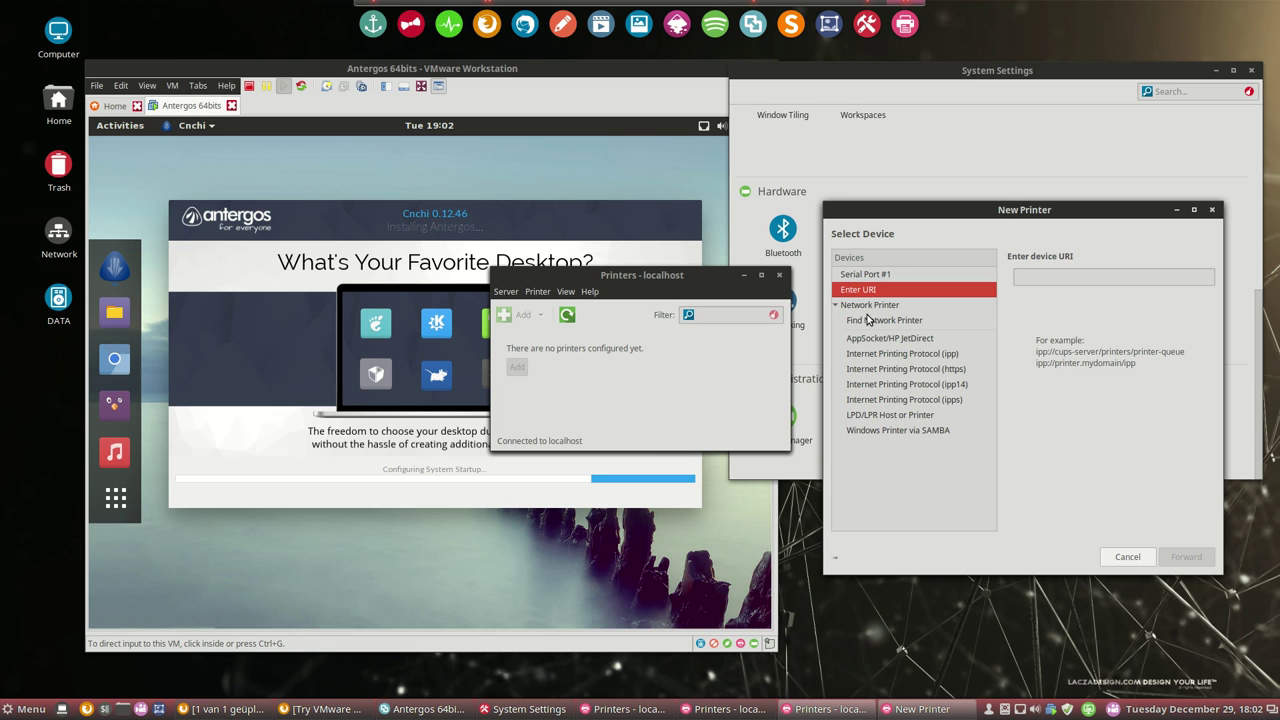
Search the network for available printers in the New Printer dialog.
{"action": "left_click", "coordinate": [868, 320]}
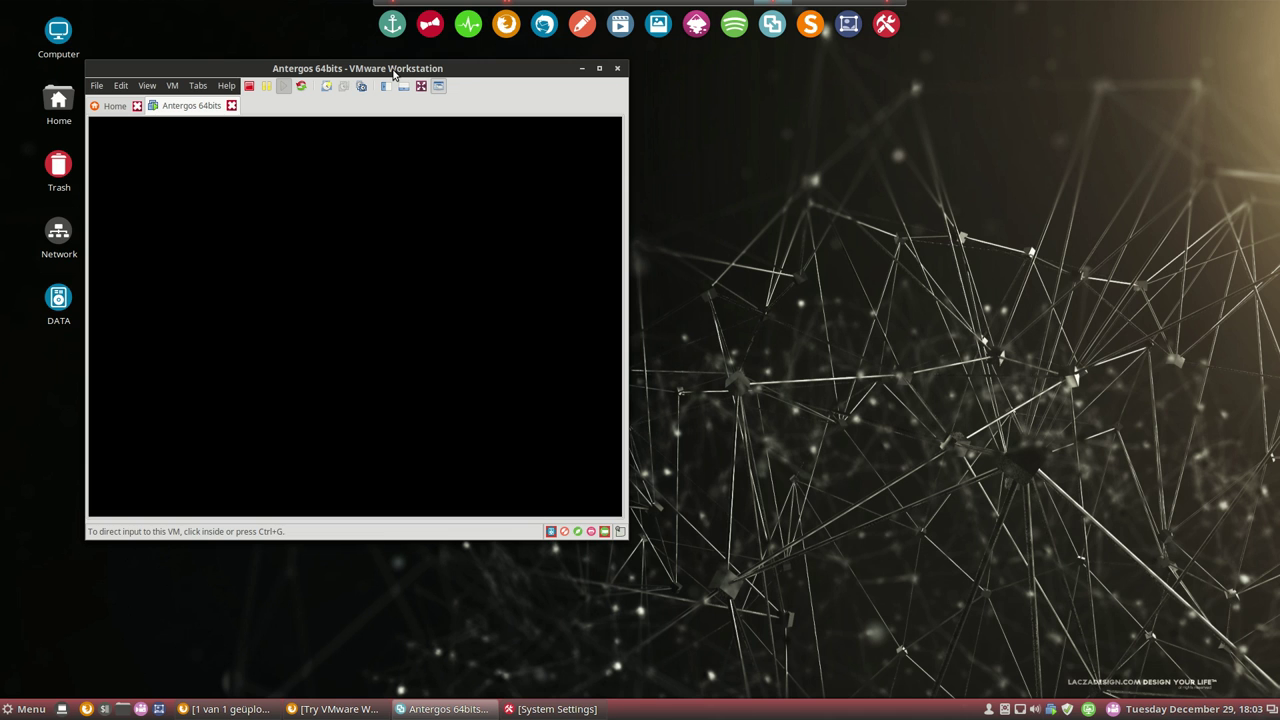
Move the VMware Workstation window toward the centre of the screen.
{"action": "left_click_drag", "start_coordinate": [393, 73], "coordinate": [586, 69]}
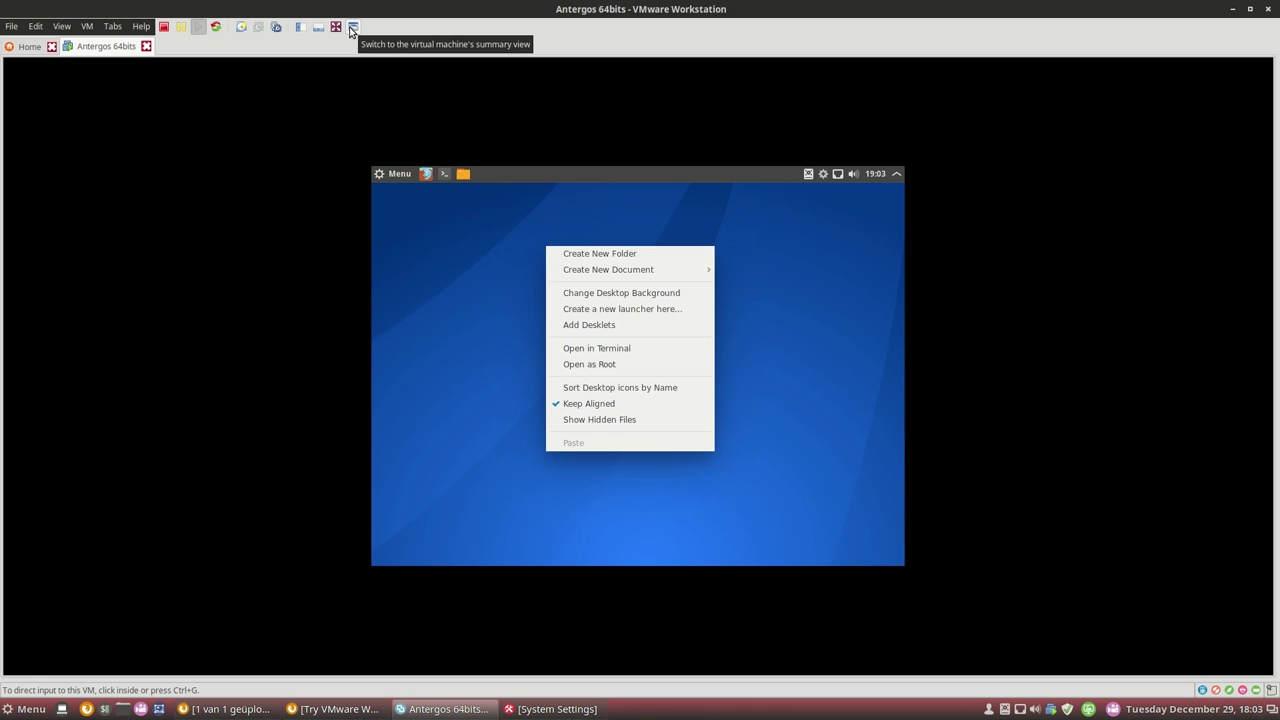
Dismiss the guest desktop's context menu and open the Cinnamon application menu with Super.
{"action": "left_click", "coordinate": [774, 407]}
{"action": "key", "text": "super"}
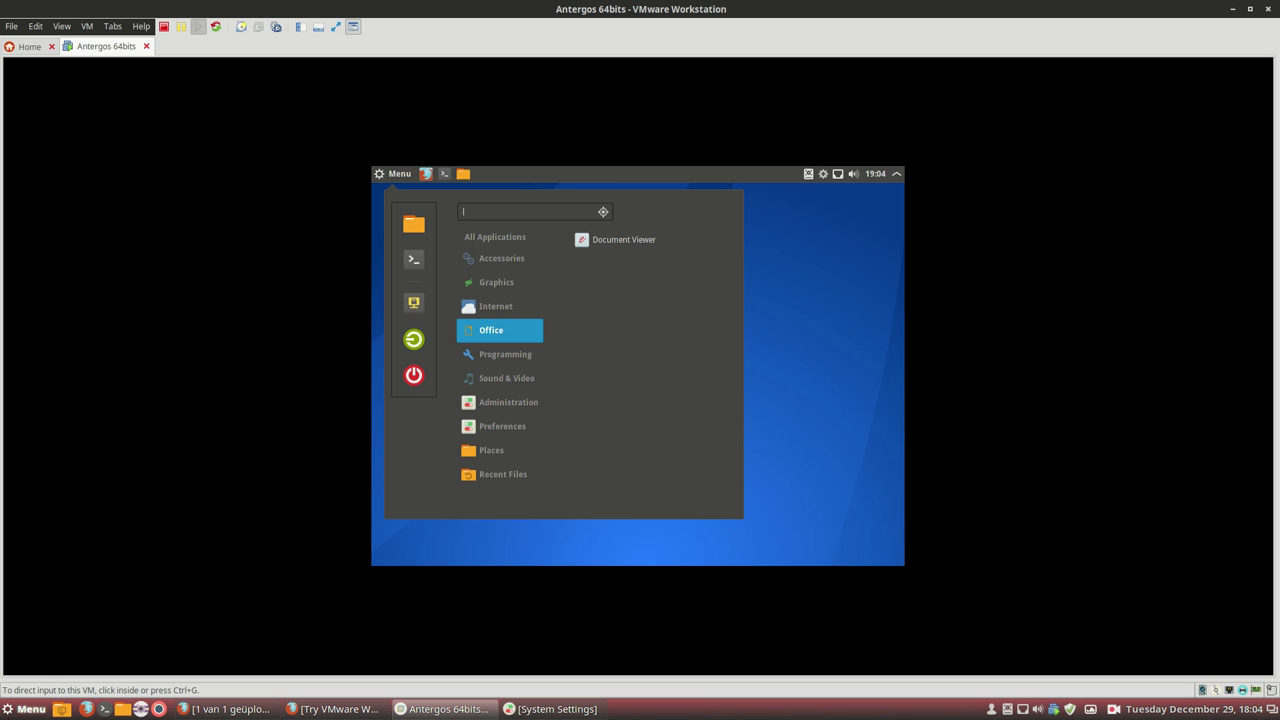
Bring up the Menu applet's own options list on the guest panel.
{"action": "right_click", "coordinate": [399, 173]}
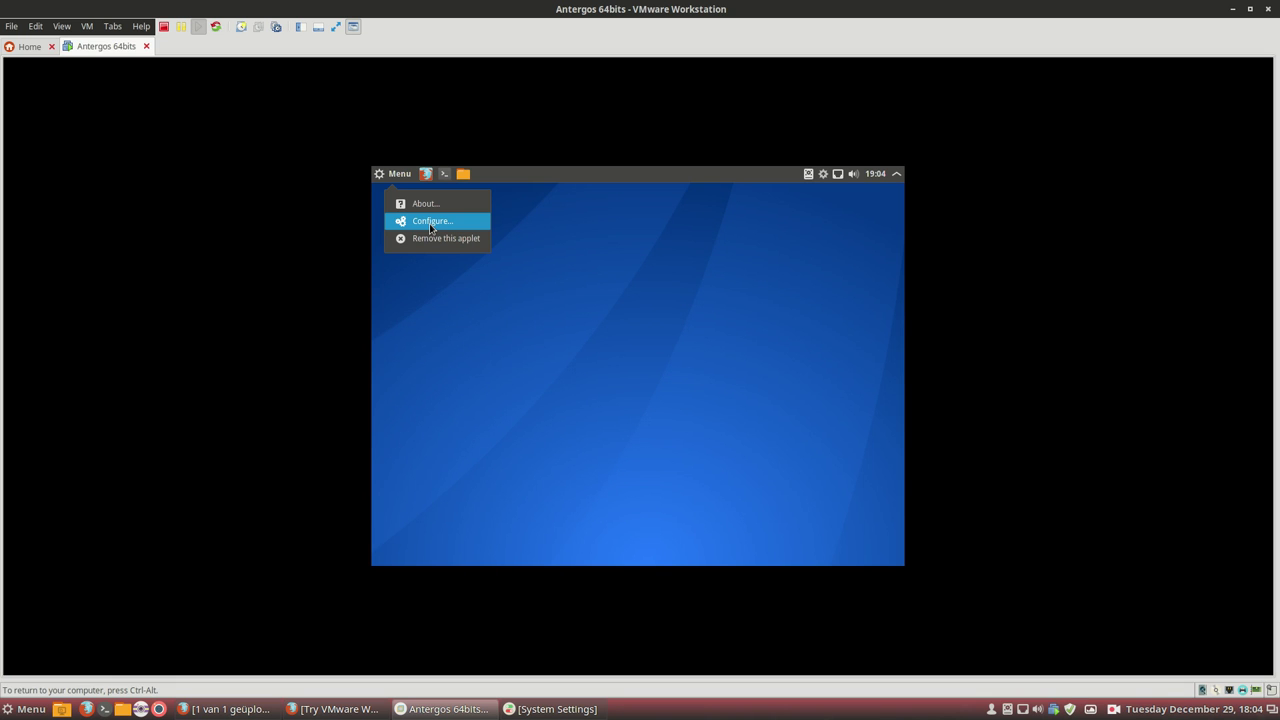
Open the Menu applet's configuration page, then go back to the System Settings overview.
{"action": "left_click", "coordinate": [430, 224]}
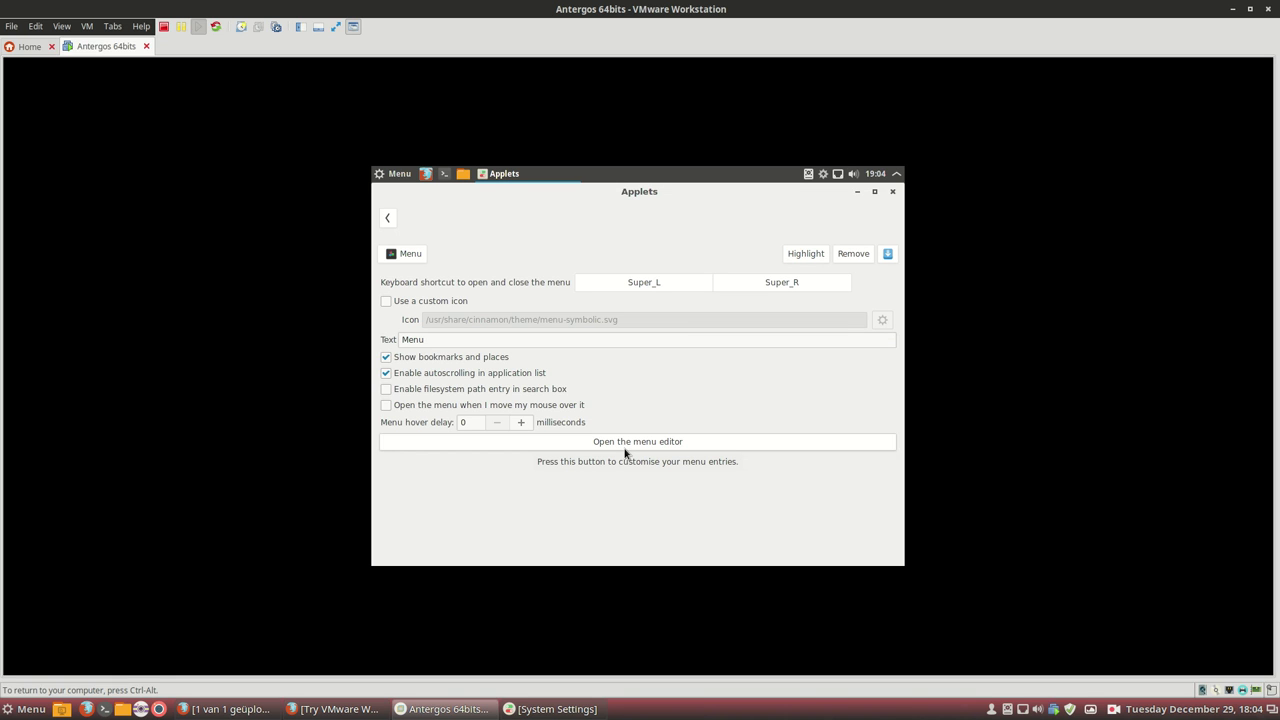
{"action": "key", "text": "BackSpace"}
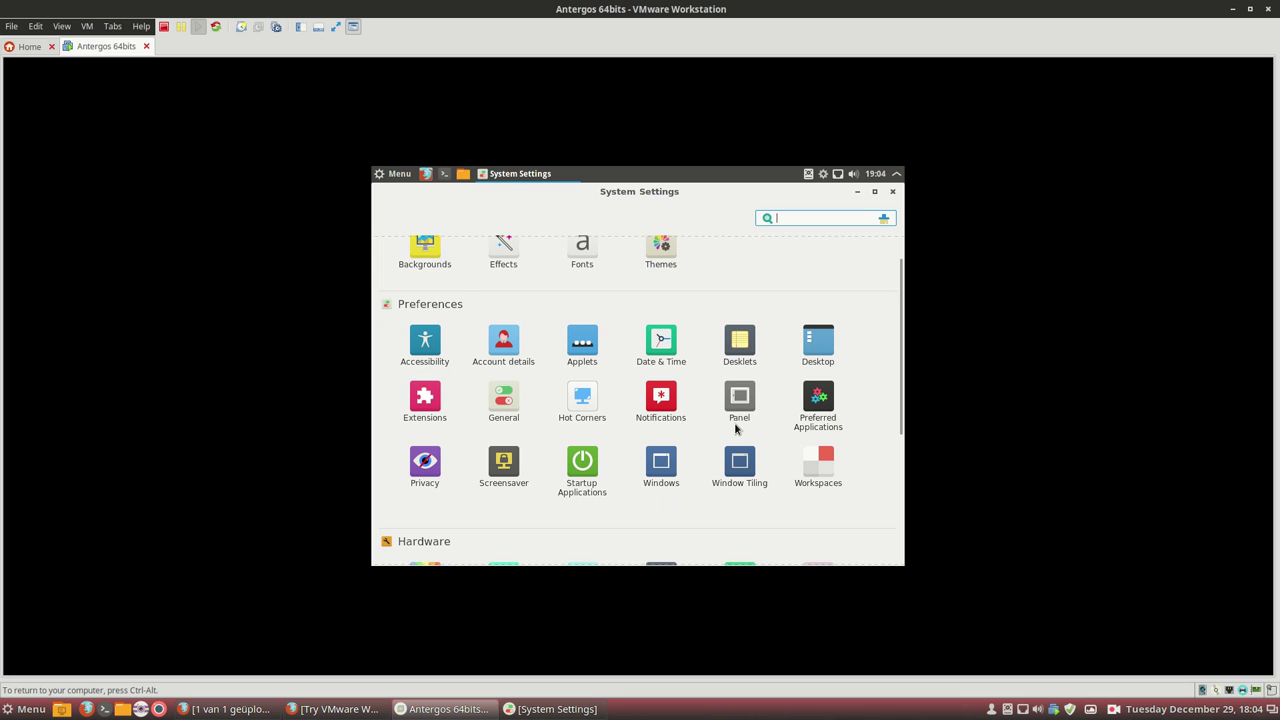
Review the guest's Panel settings, then return to the System Settings overview.
{"action": "left_click", "coordinate": [737, 418]}
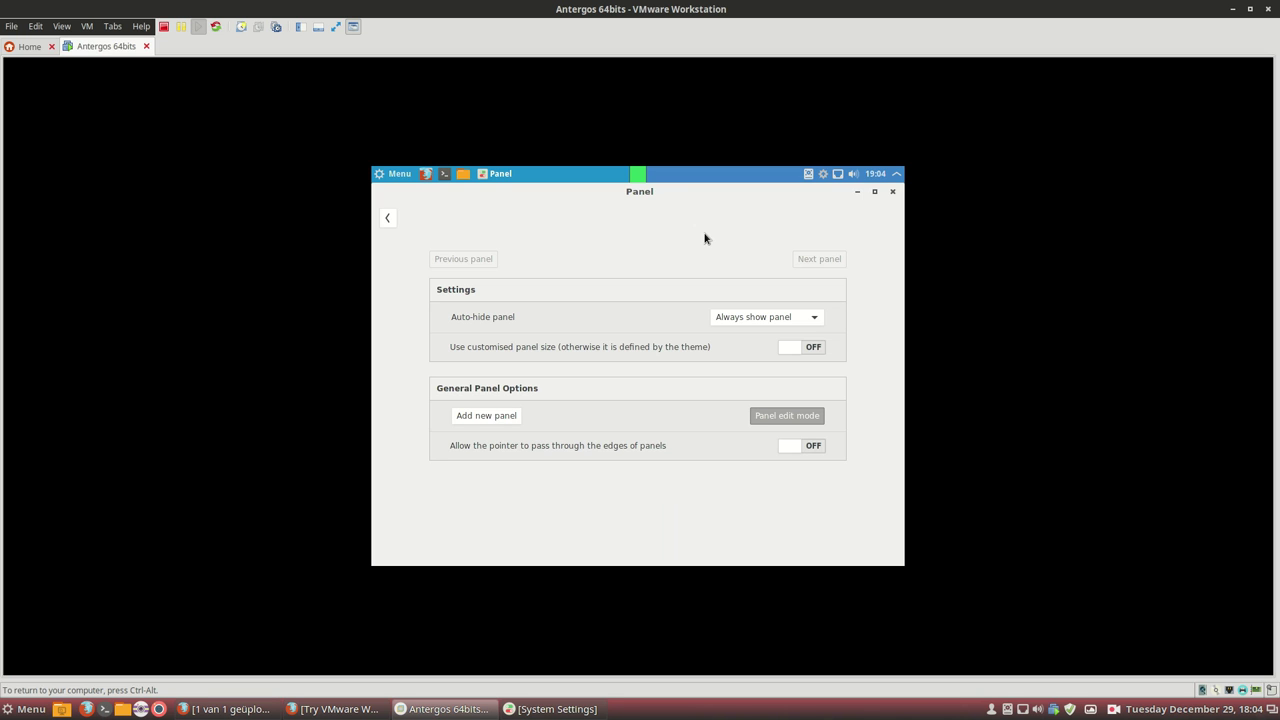
{"action": "key", "text": "alt+Left"}
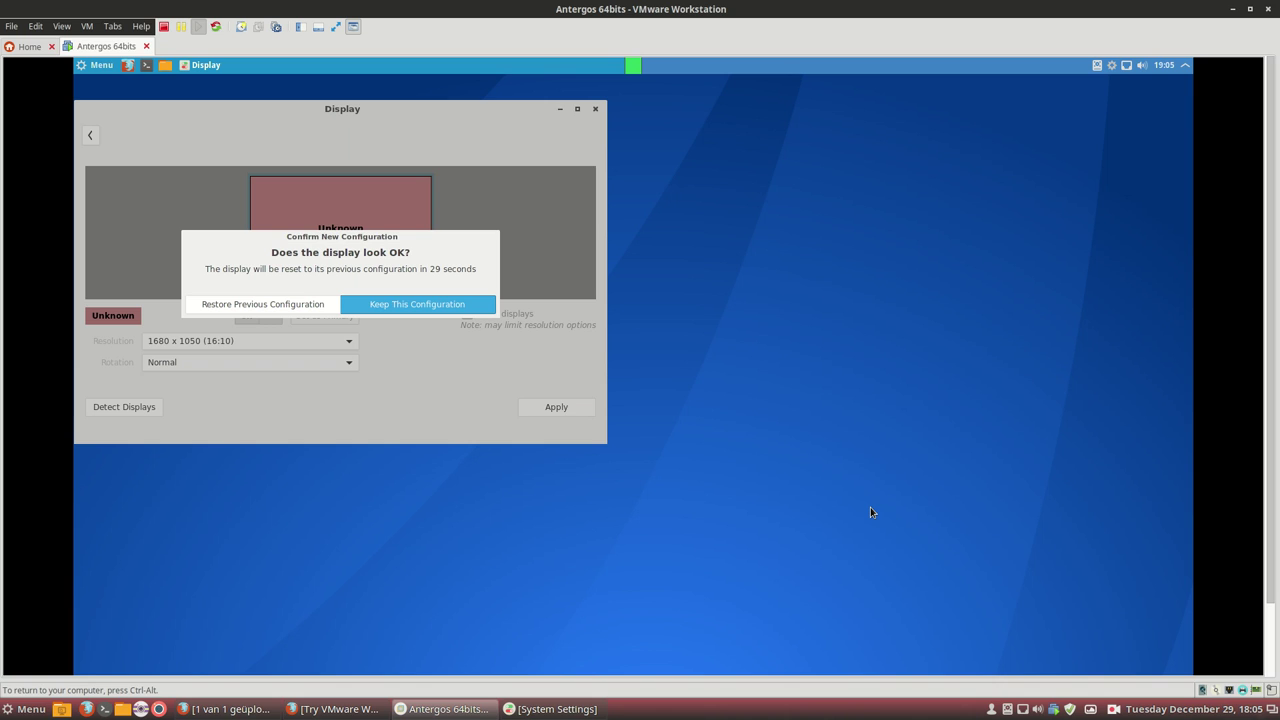
Close the guest's Display settings window and return the VM from full-screen to a normal window.
{"action": "key", "text": "ctrl+alt+Return"}
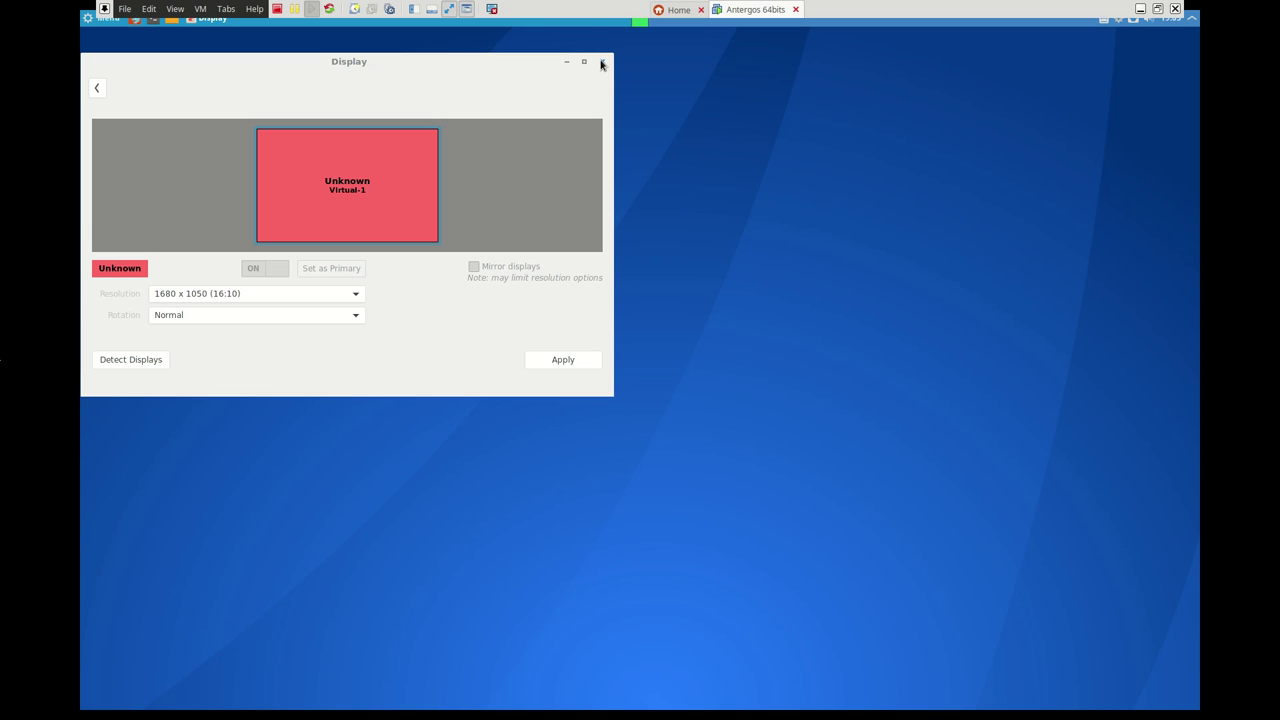
{"action": "left_click", "coordinate": [601, 62]}
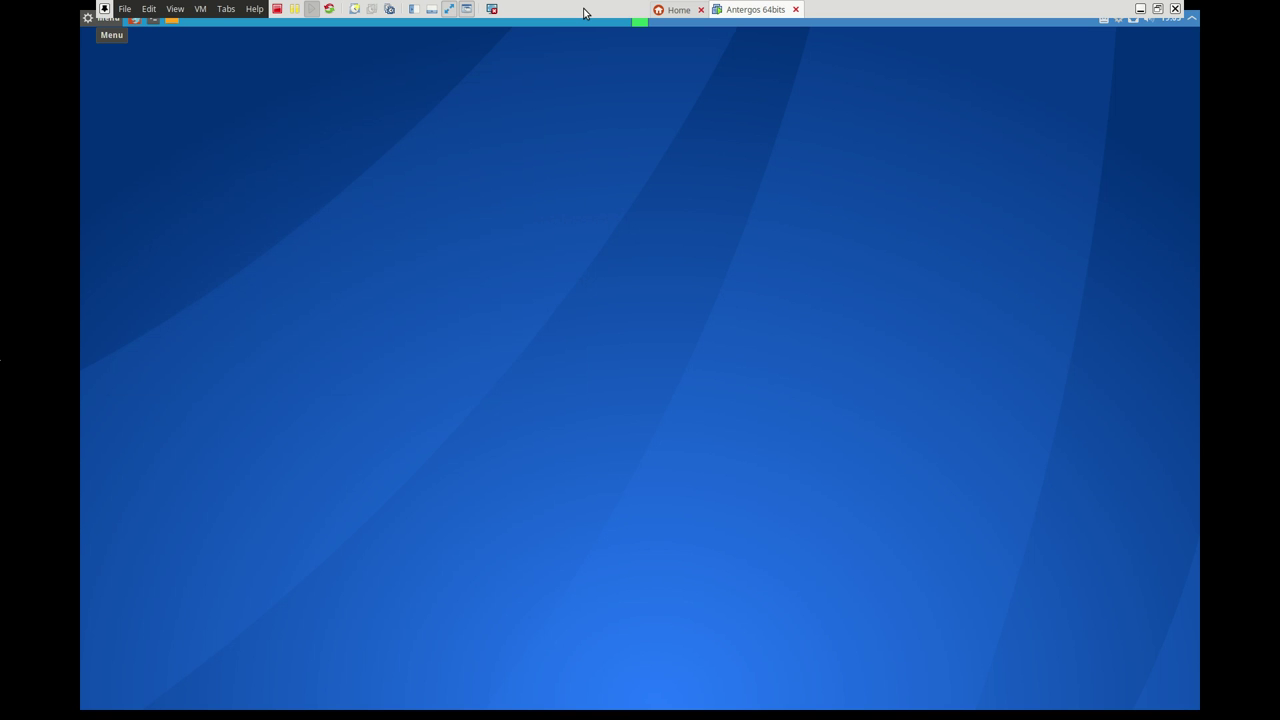
{"action": "key", "text": "ctrl+alt+Return"}
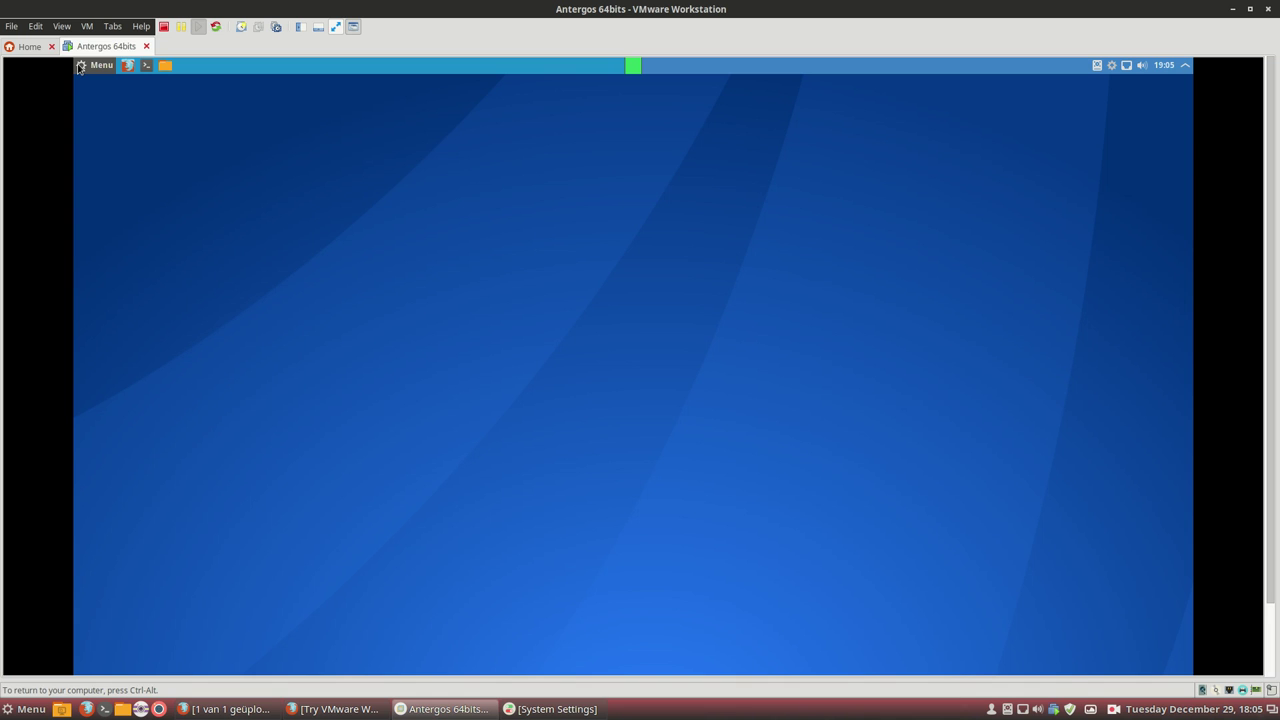
Set the Cinnamon panel's auto-hide option to Always show panel, then return to the System Settings overview.
{"action": "right_click", "coordinate": [325, 66]}
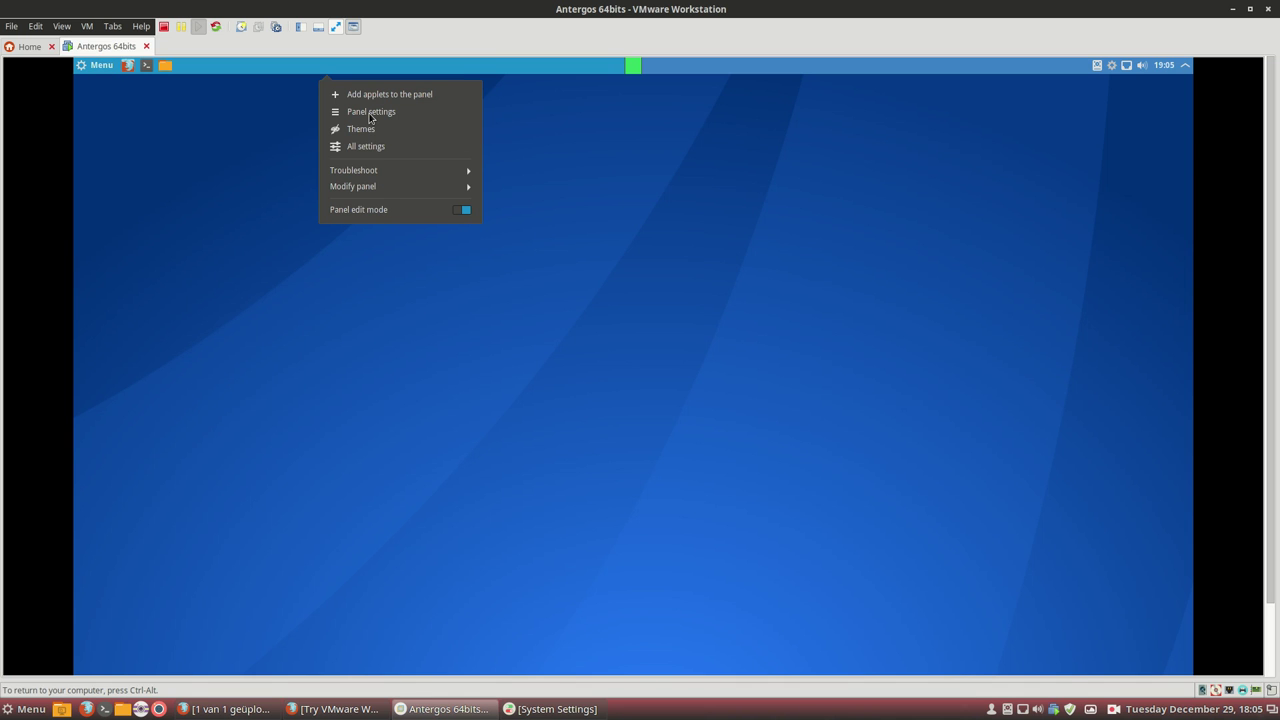
{"action": "key", "text": "super"}
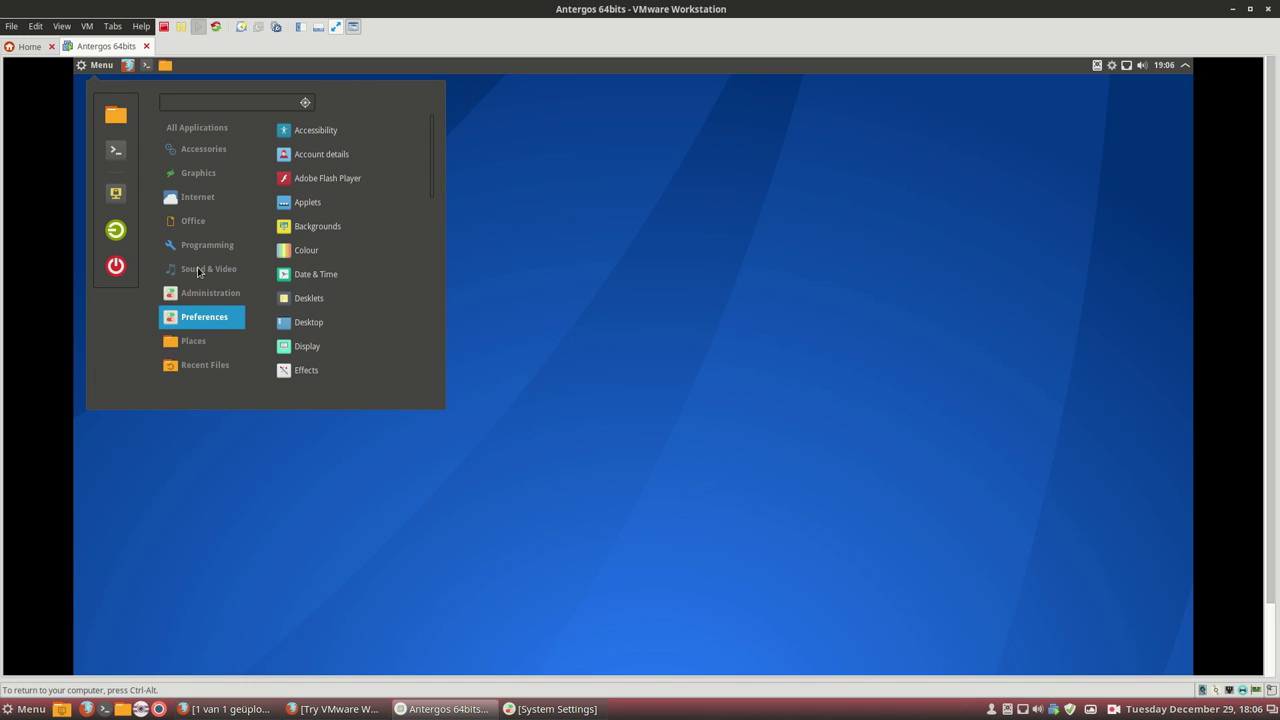
{"action": "right_click", "coordinate": [258, 68]}
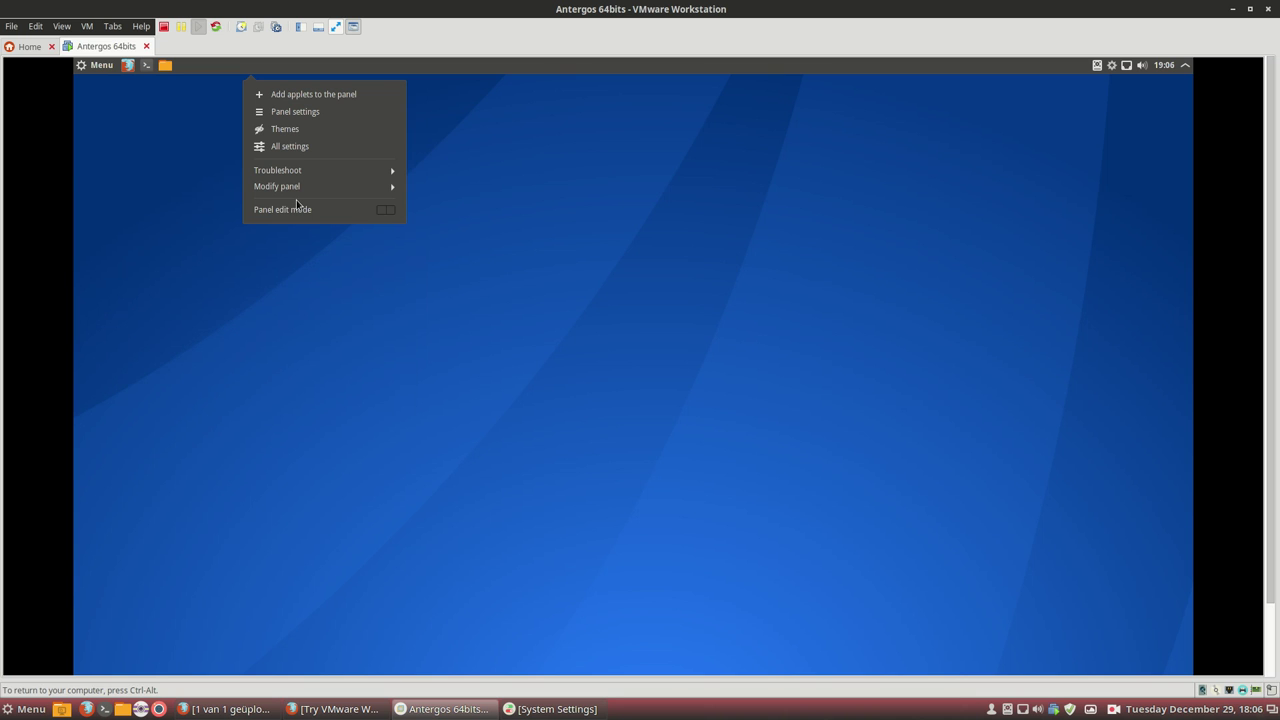
{"action": "left_click", "coordinate": [395, 188]}
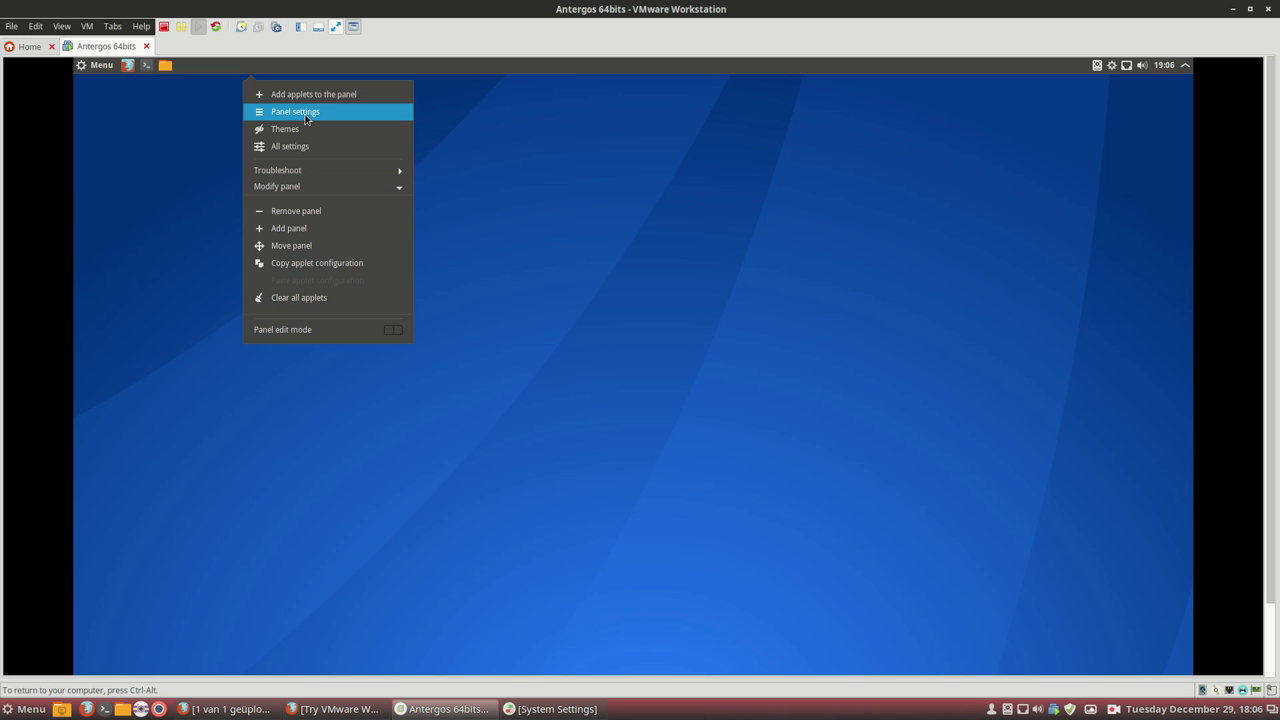
{"action": "left_click", "coordinate": [306, 114]}
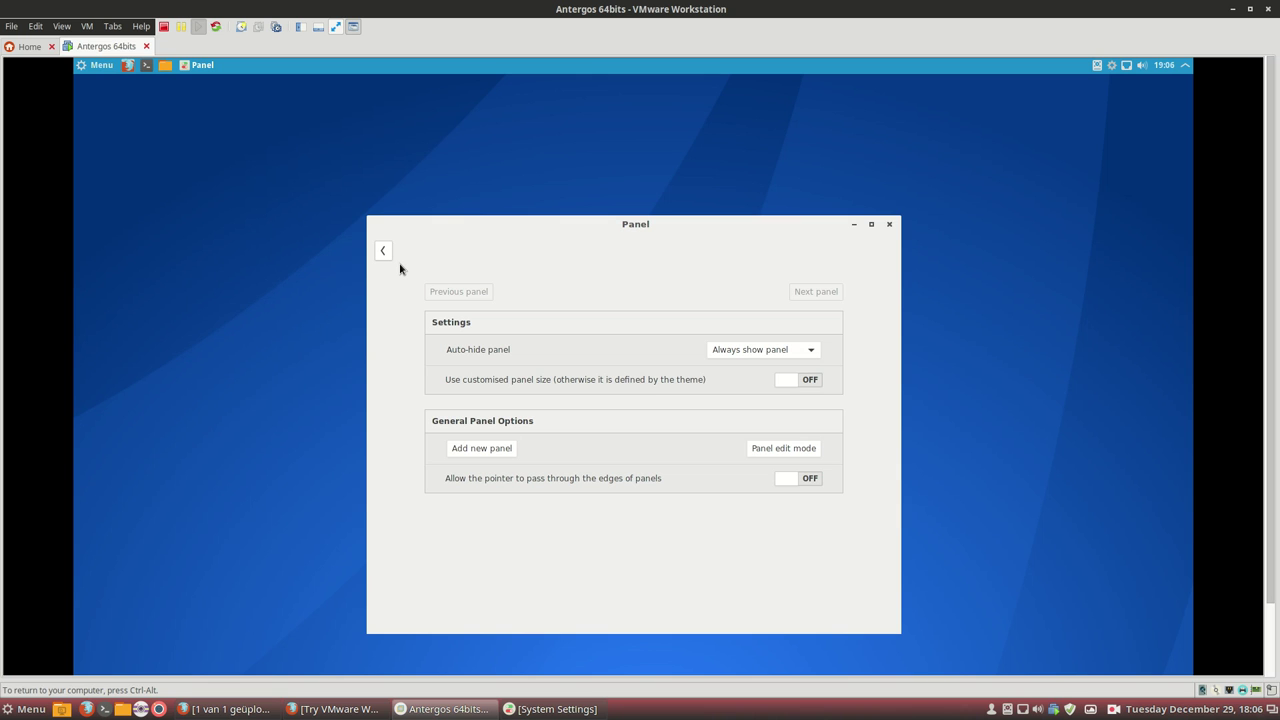
{"action": "left_click", "coordinate": [795, 350]}
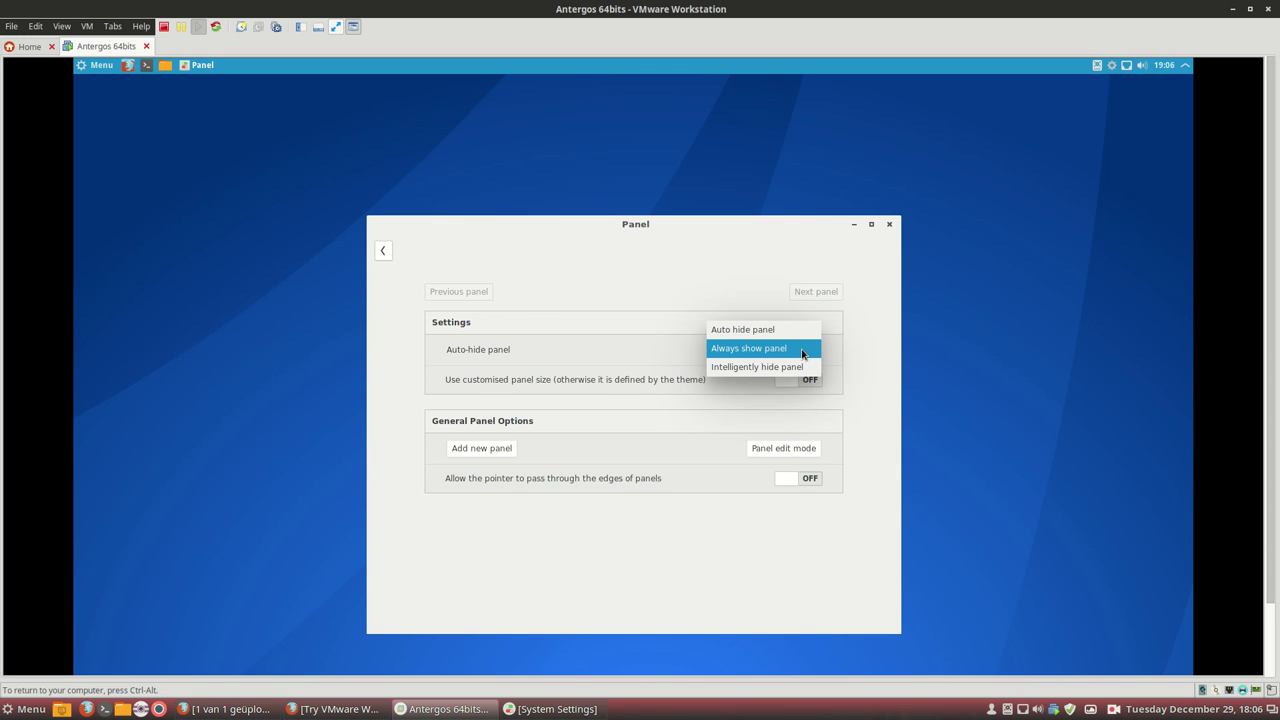
{"action": "left_click", "coordinate": [802, 350]}
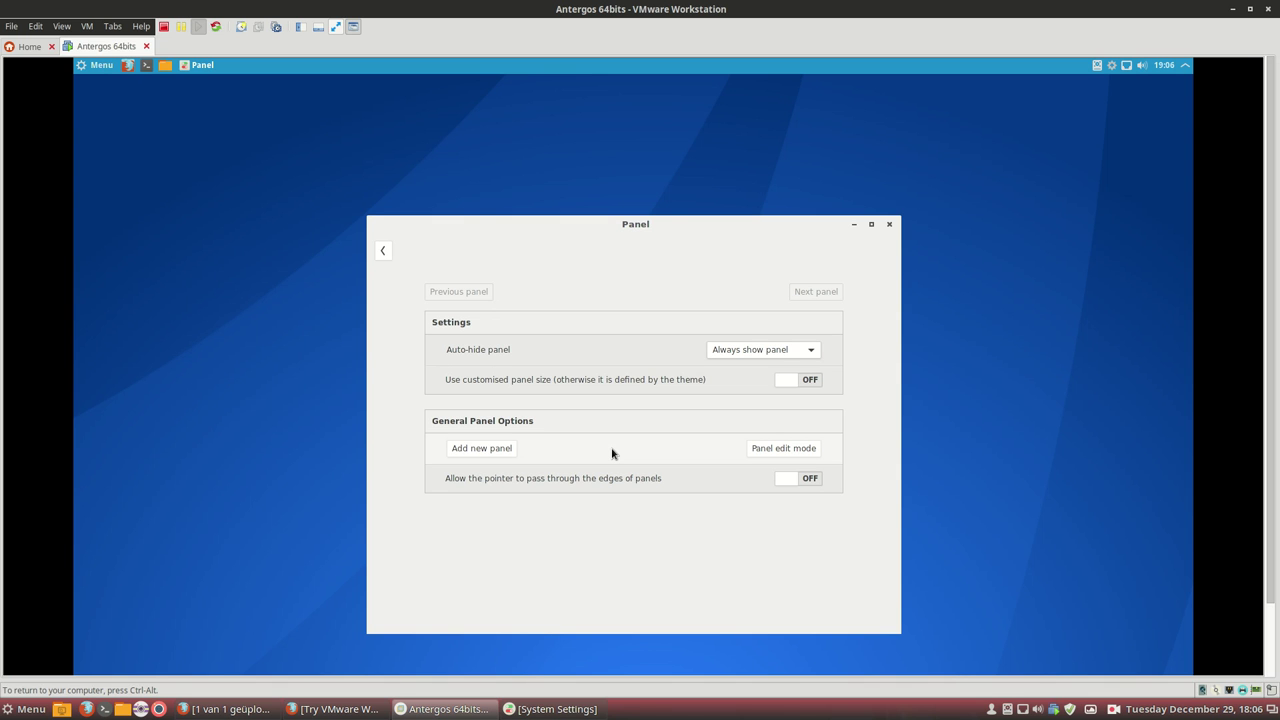
{"action": "left_click", "coordinate": [889, 225]}
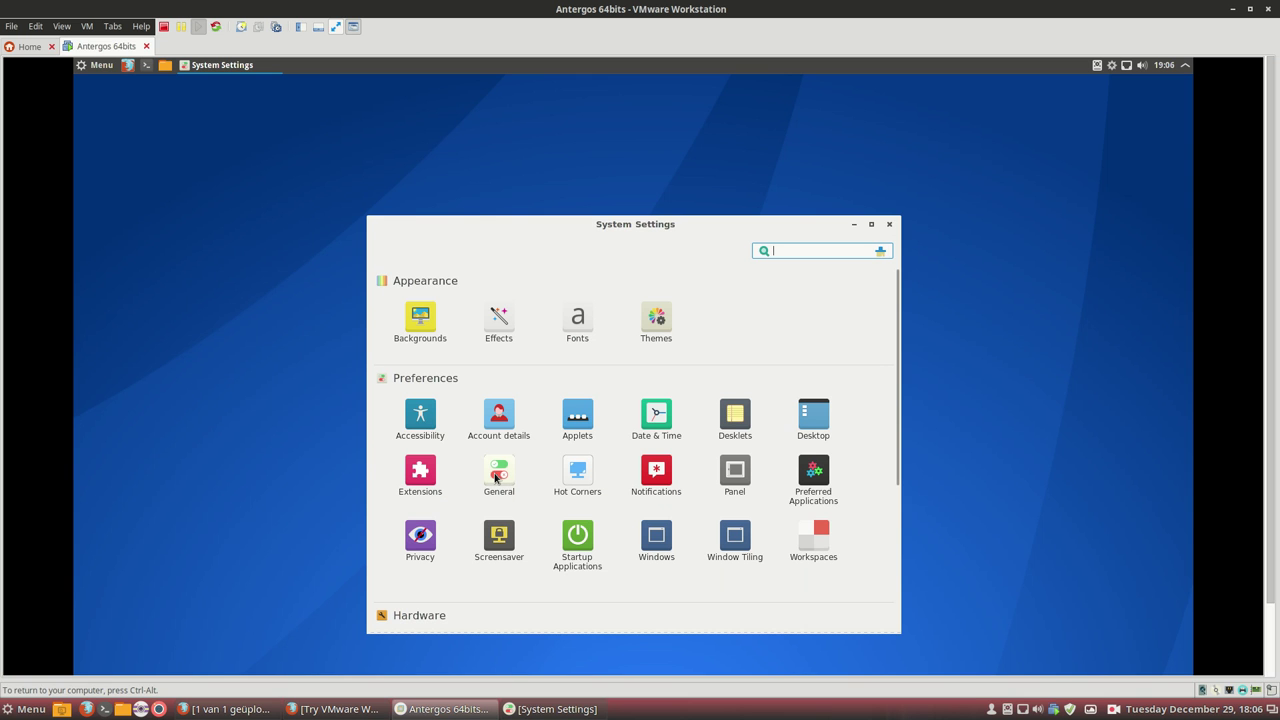
Switch on Panel edit mode from the top panel's context menu, then reopen that menu.
{"action": "scroll", "coordinate": [496, 478], "scroll_direction": "down", "scroll_amount": 3}
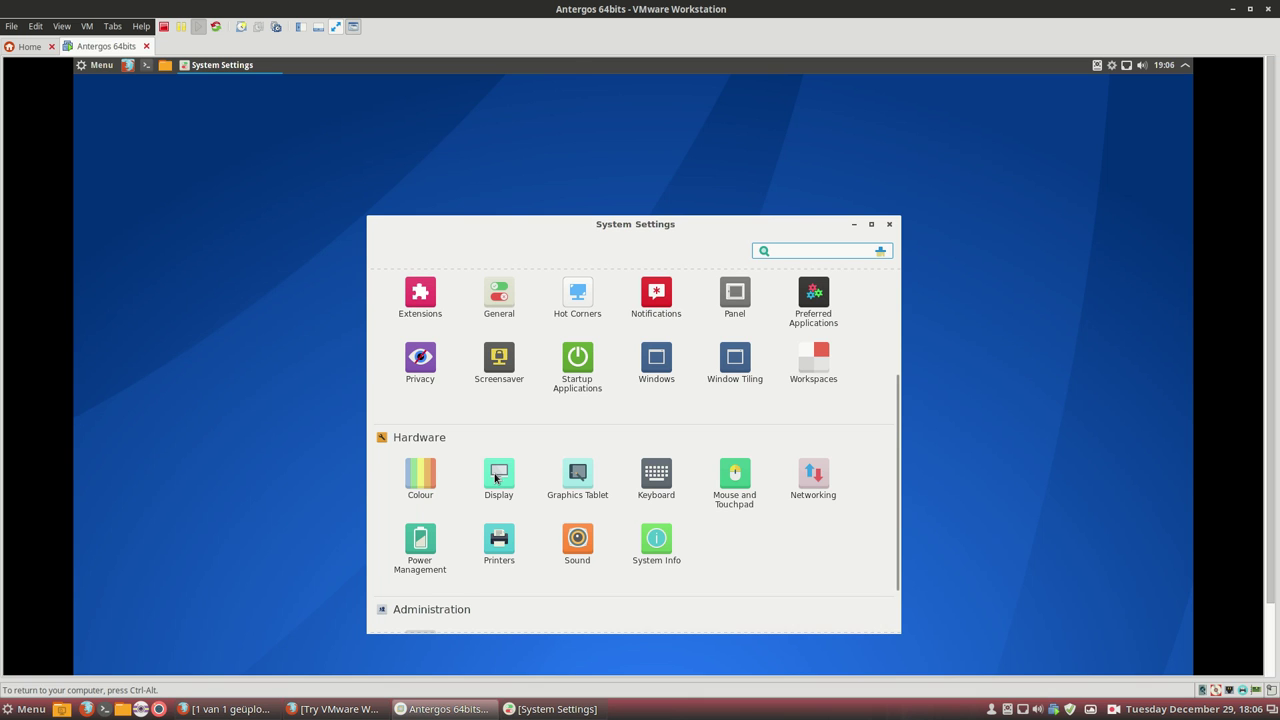
{"action": "right_click", "coordinate": [570, 68]}
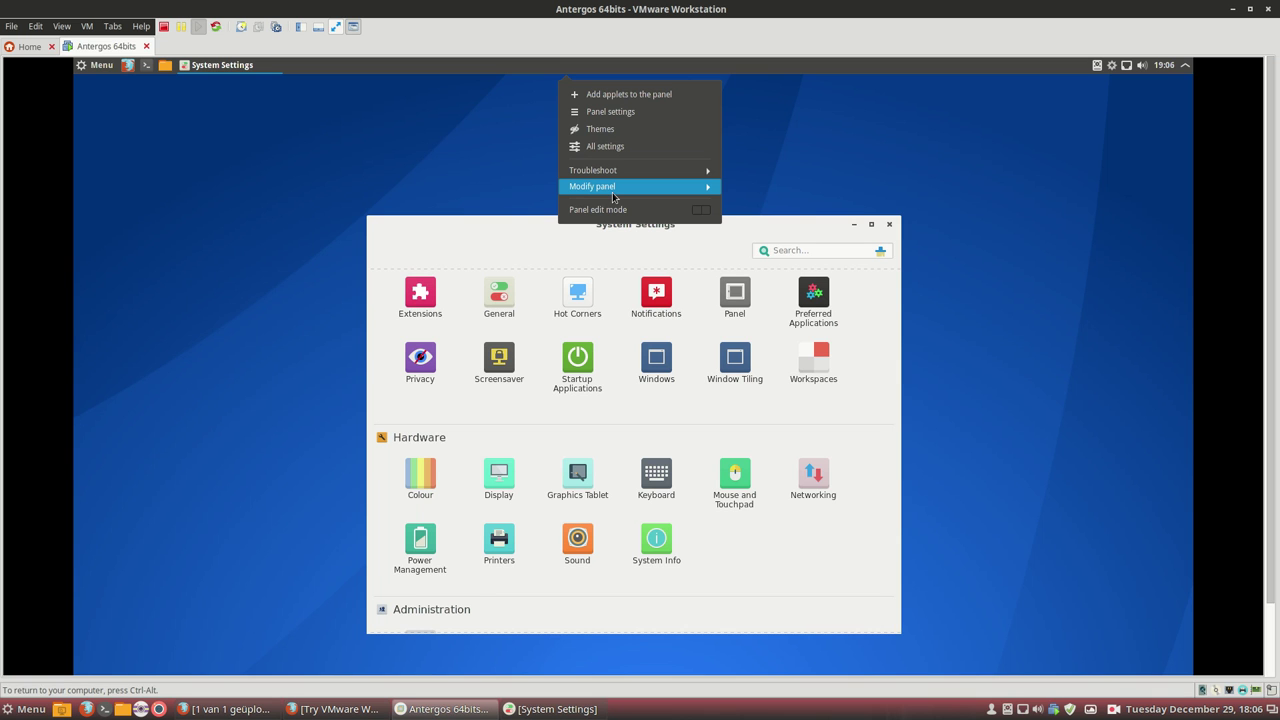
{"action": "left_click", "coordinate": [619, 211]}
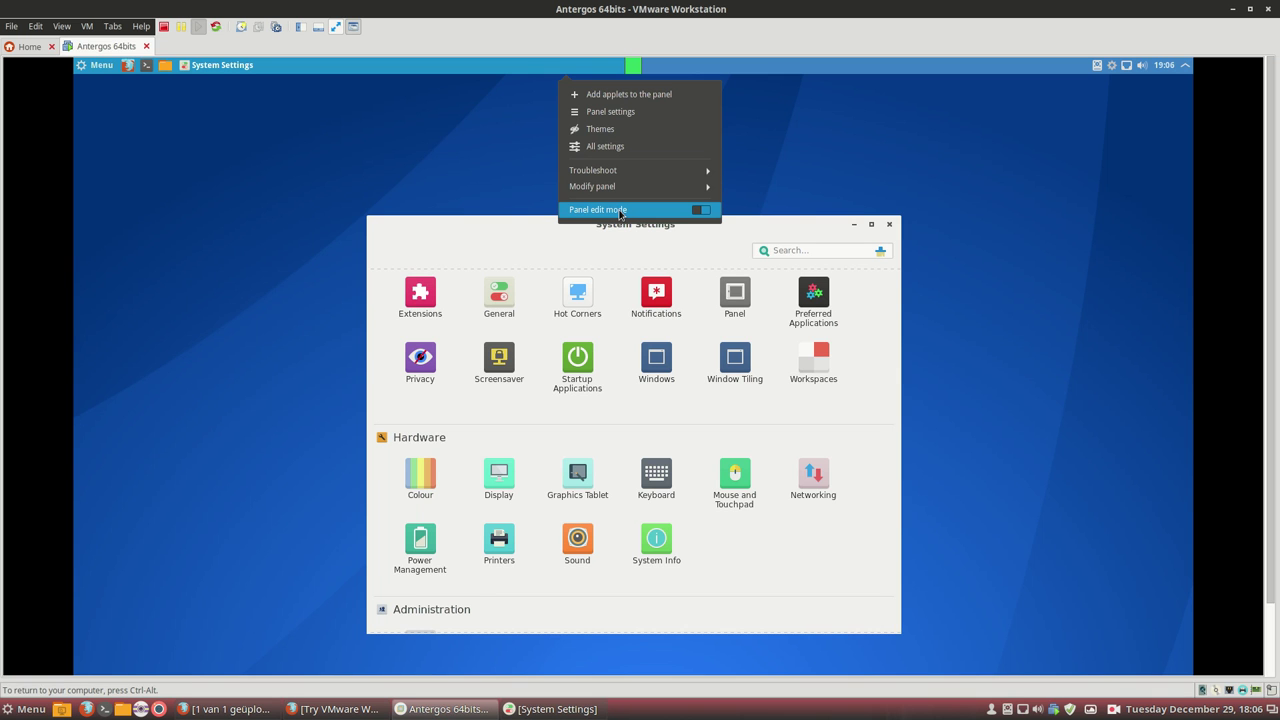
{"action": "right_click", "coordinate": [597, 70]}
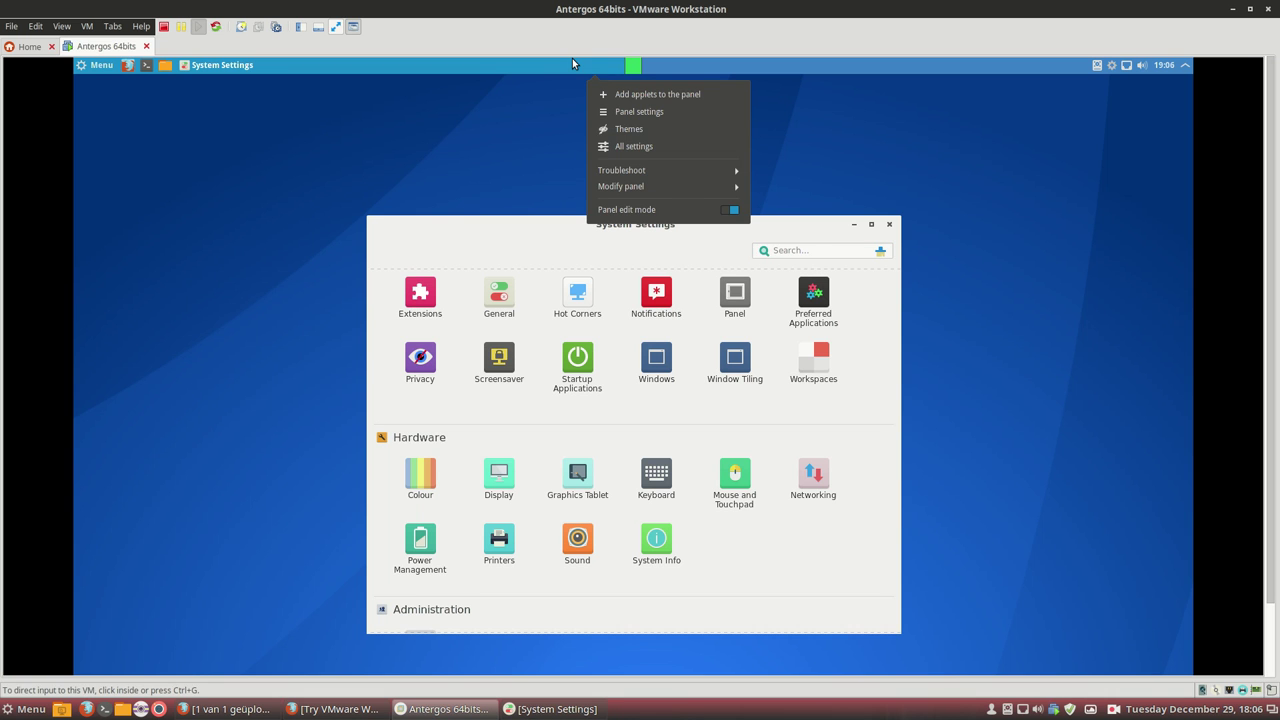
{"action": "left_click", "coordinate": [572, 63]}
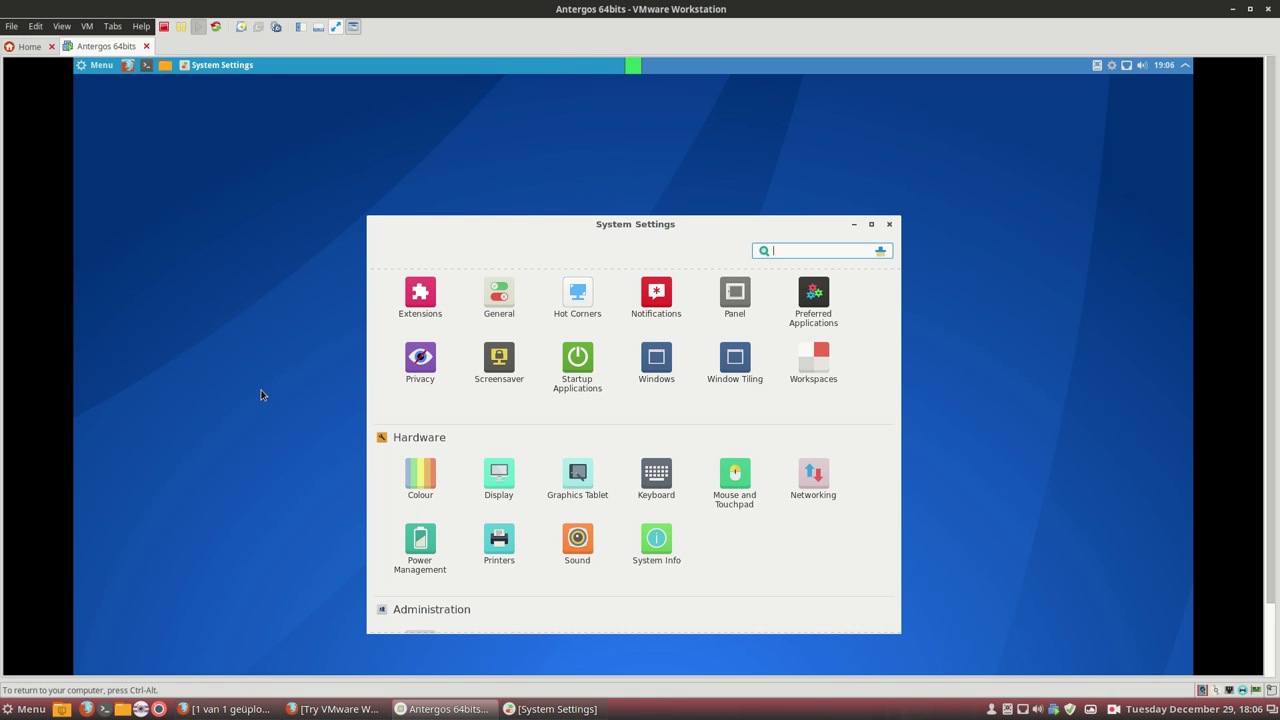
{"action": "right_click", "coordinate": [349, 72]}
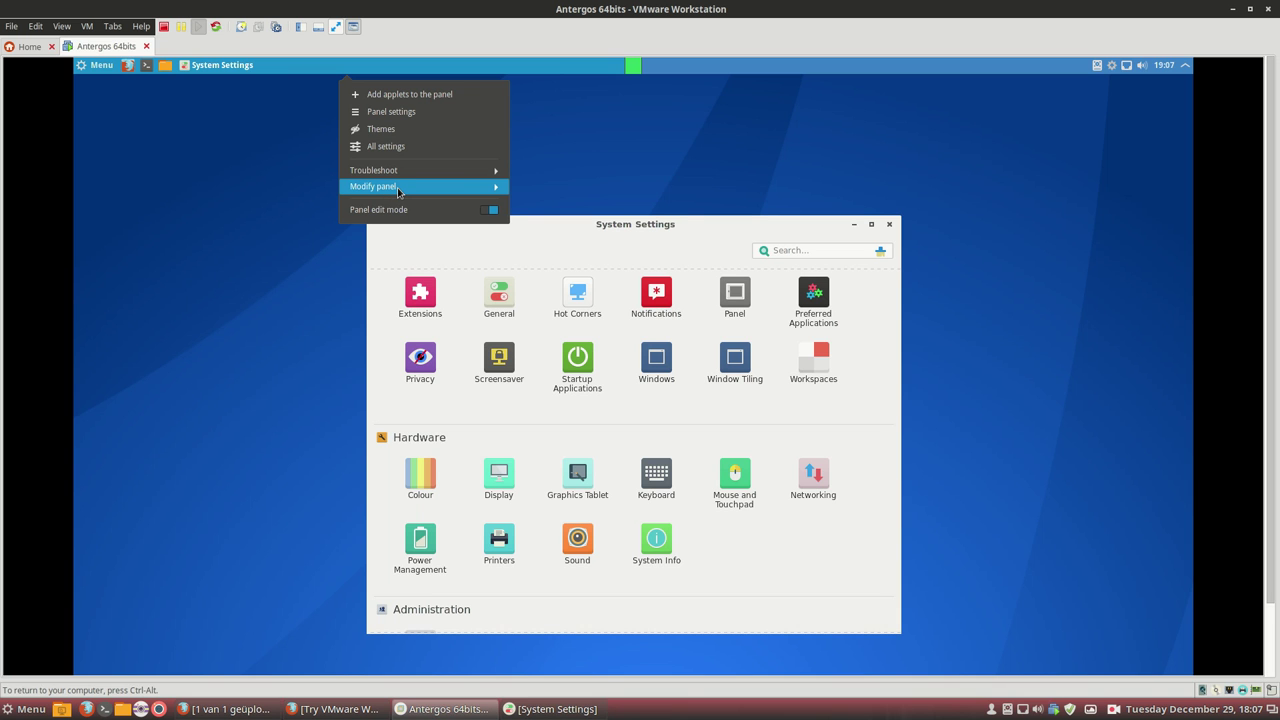
Choose Modify panel > Move panel, toggle edit mode off and on, and start Move panel again.
{"action": "left_click", "coordinate": [397, 188]}
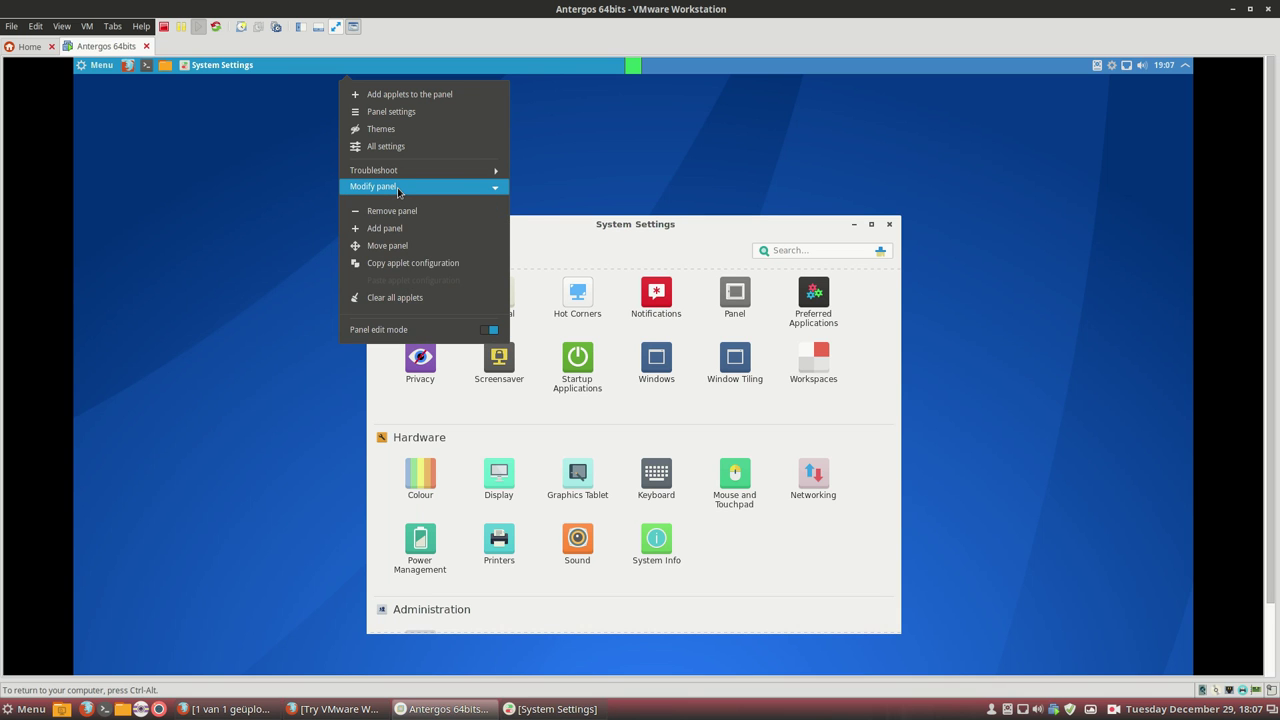
{"action": "left_click", "coordinate": [393, 246]}
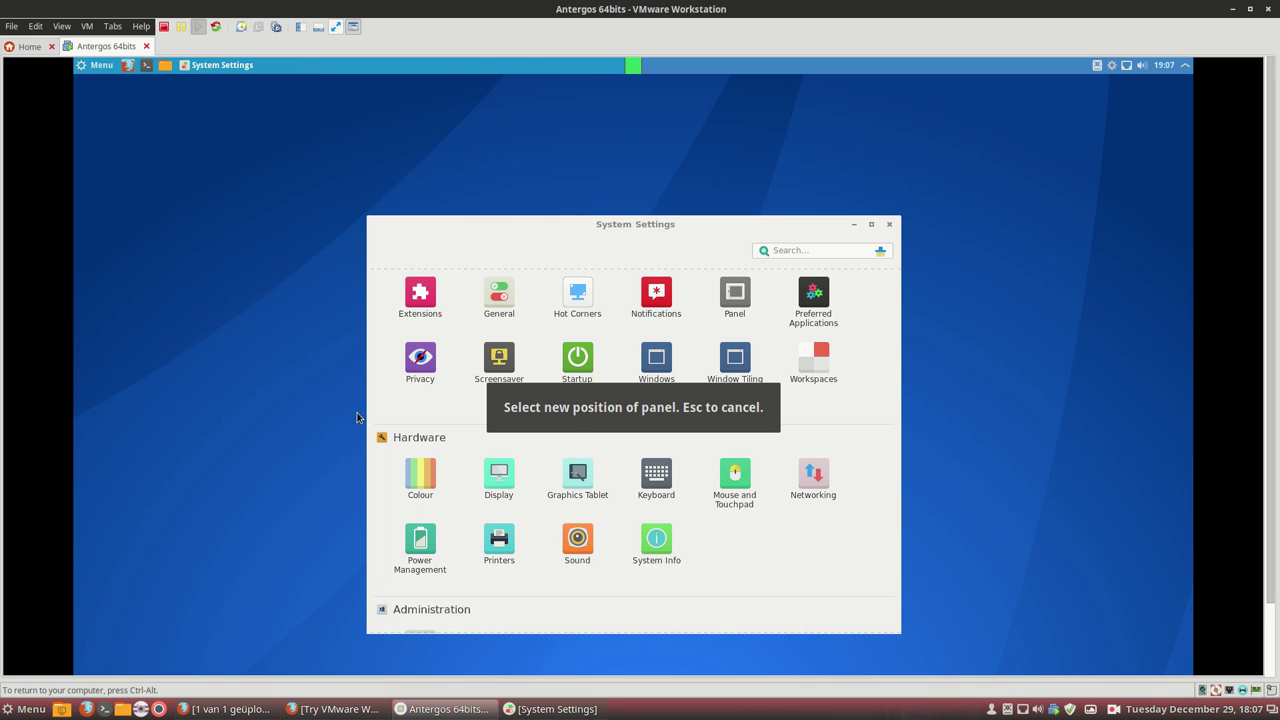
{"action": "right_click", "coordinate": [618, 70]}
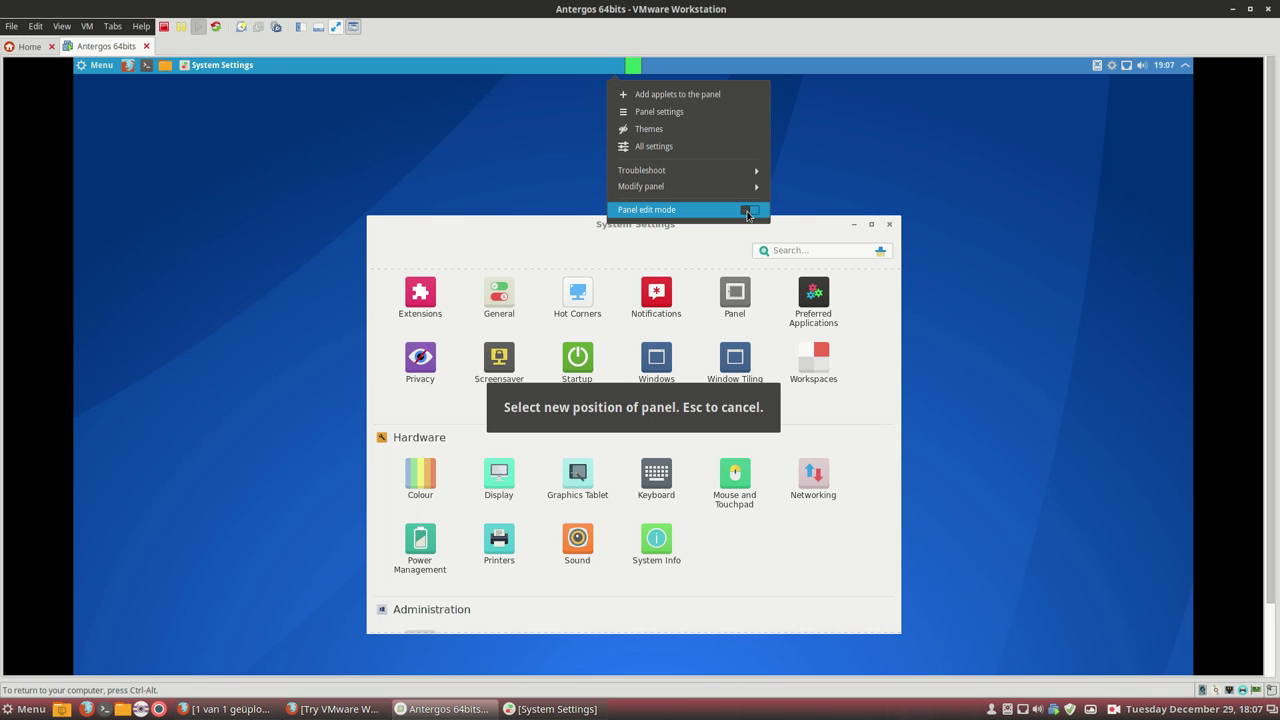
{"action": "left_click", "coordinate": [733, 214]}
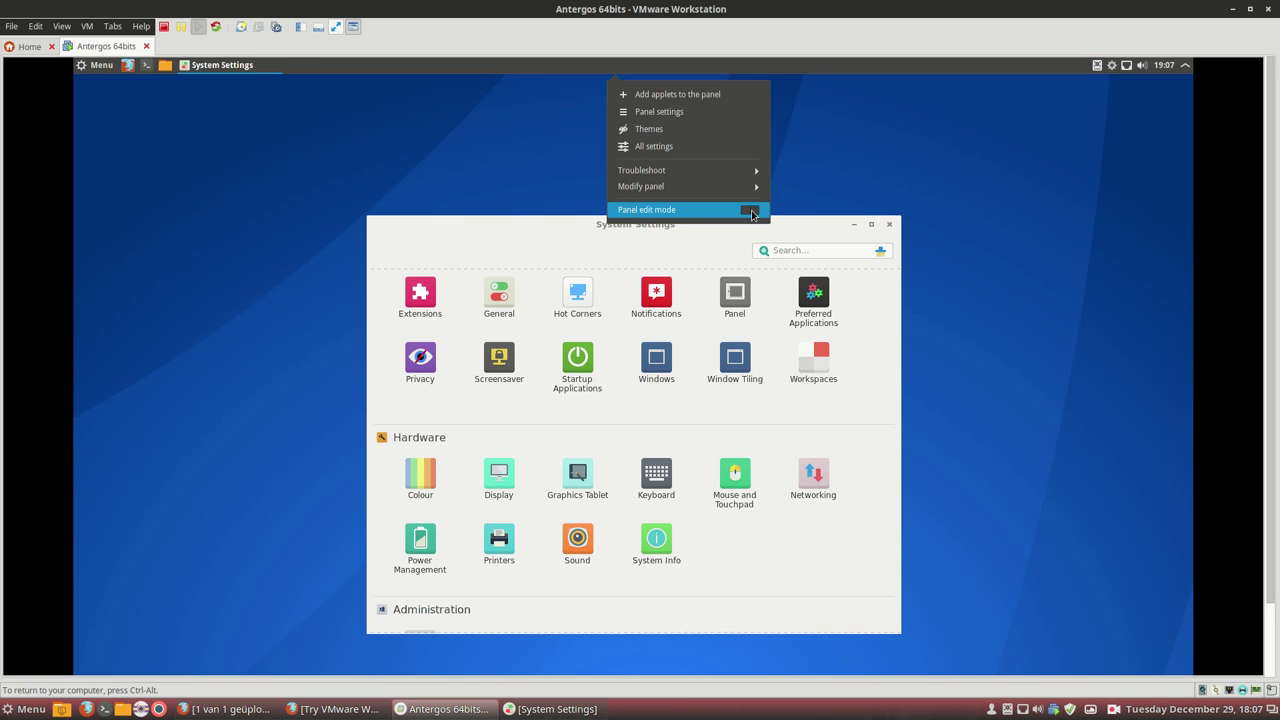
{"action": "left_click", "coordinate": [752, 210]}
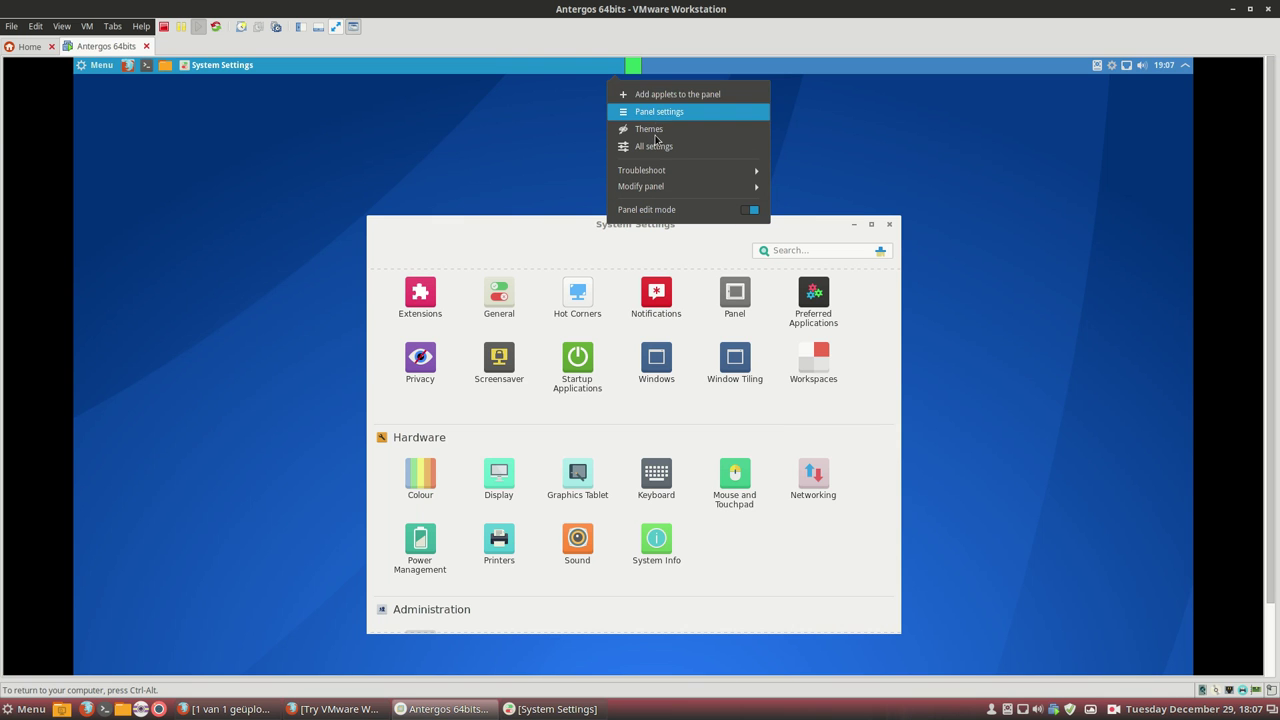
{"action": "left_click", "coordinate": [651, 191]}
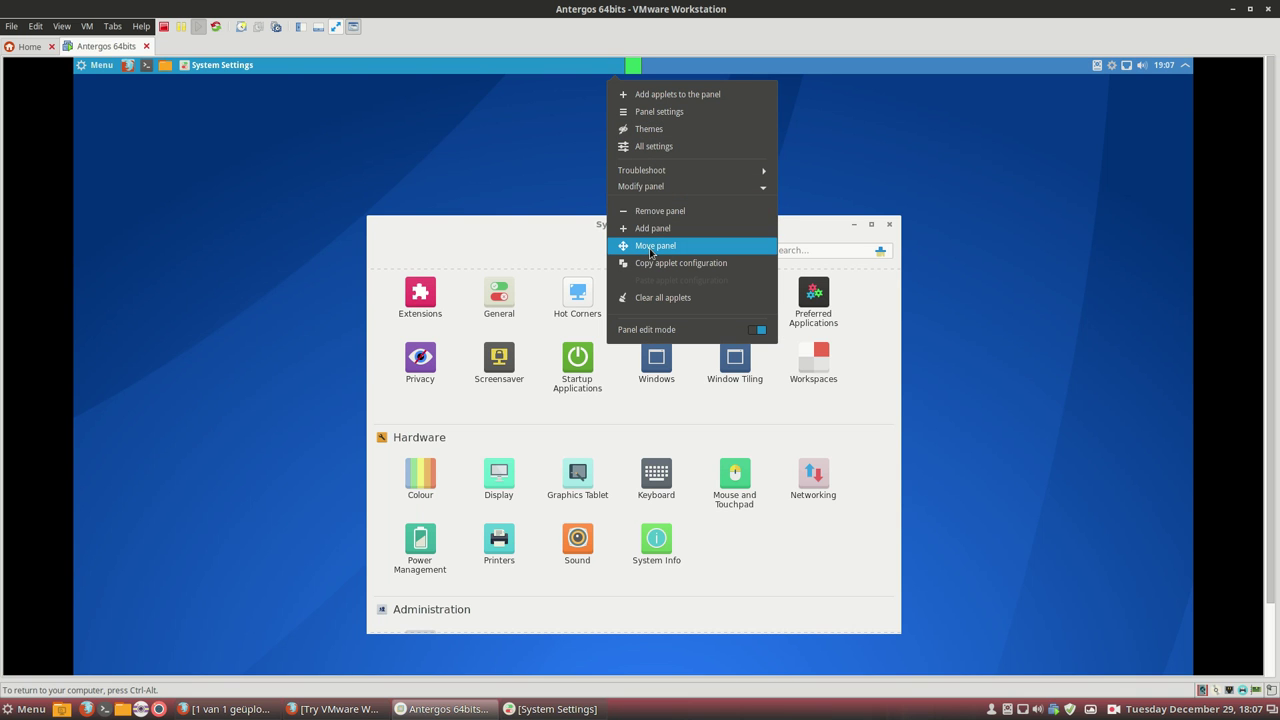
{"action": "left_click", "coordinate": [651, 246]}
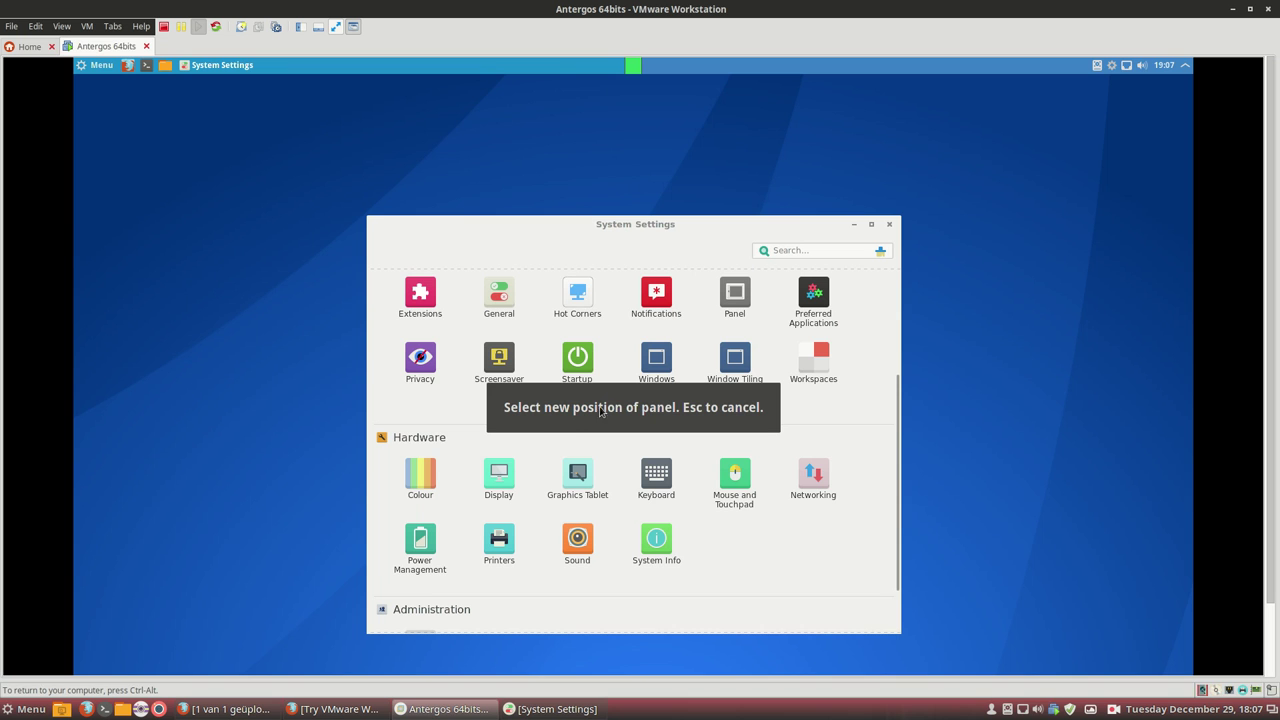